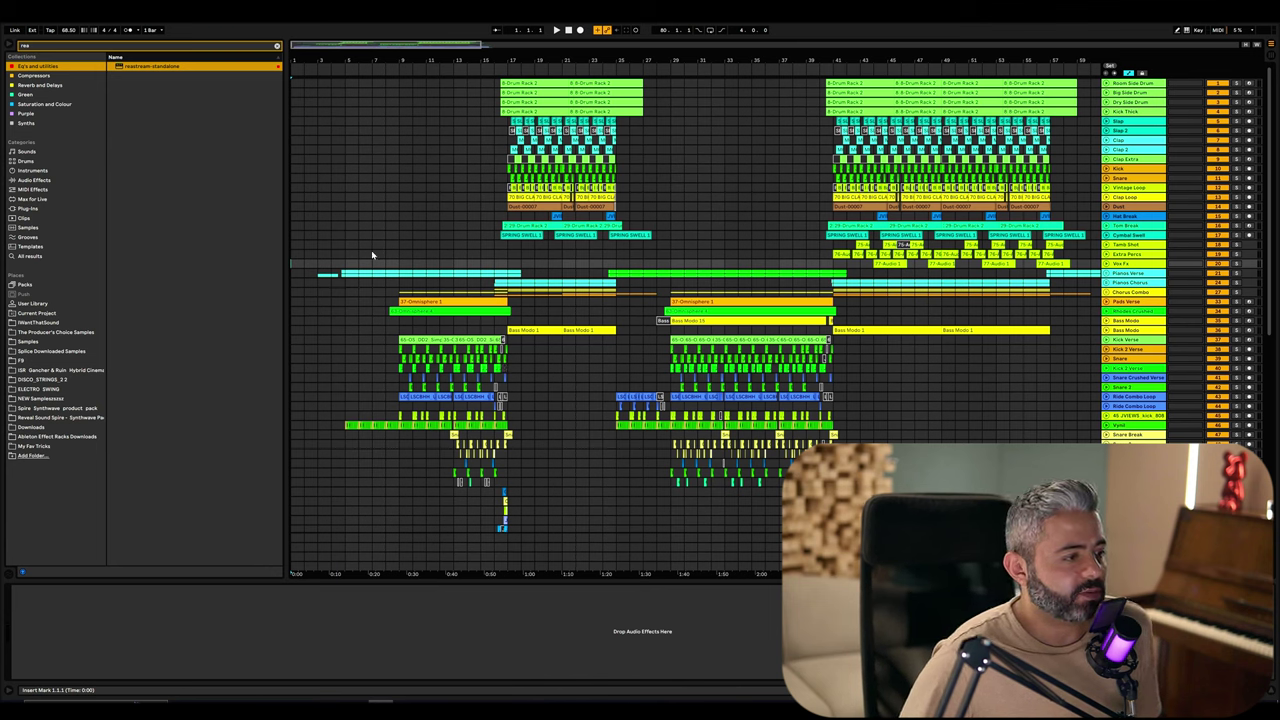
Play the arrangement from bar 12 into the first chorus to hear the drums come in, and return the marker to bar 12
left_click(438, 234)
key("space")
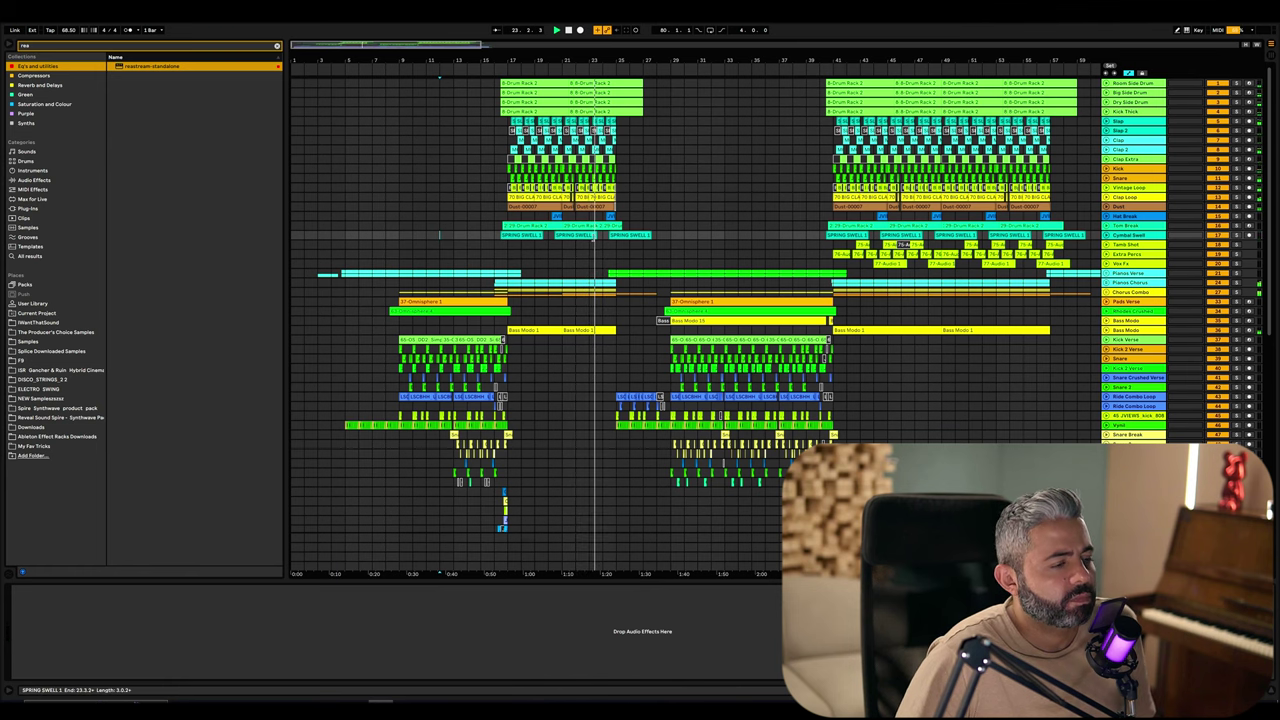
left_click(566, 226)
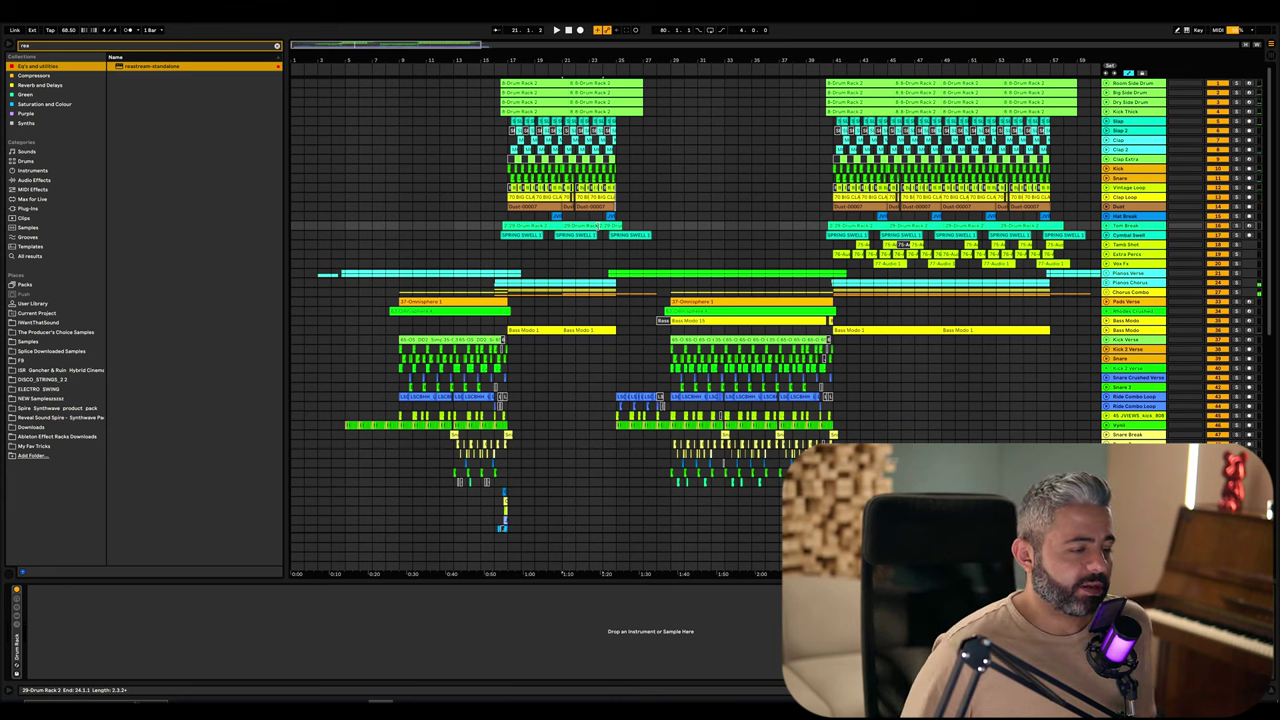
left_click(440, 216)
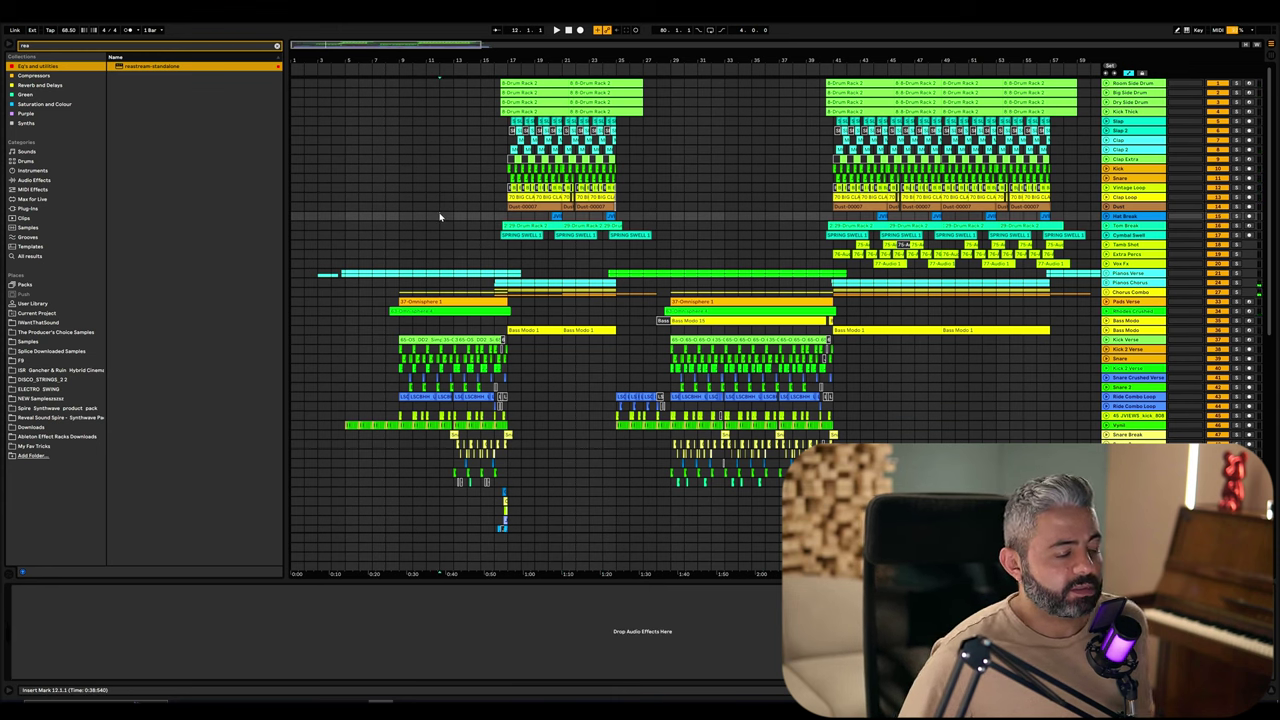
Play the arrangement from bar 33 into the second chorus to hear the fuller drum section
left_click(730, 236)
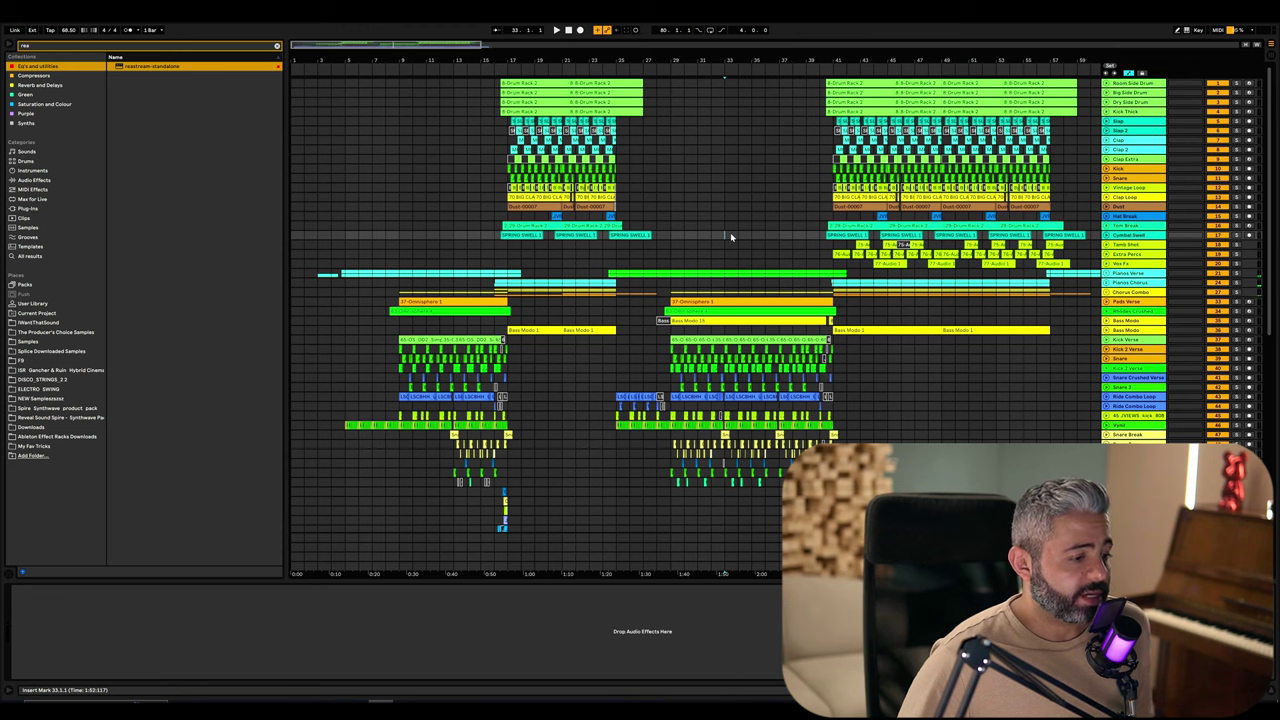
key("space")
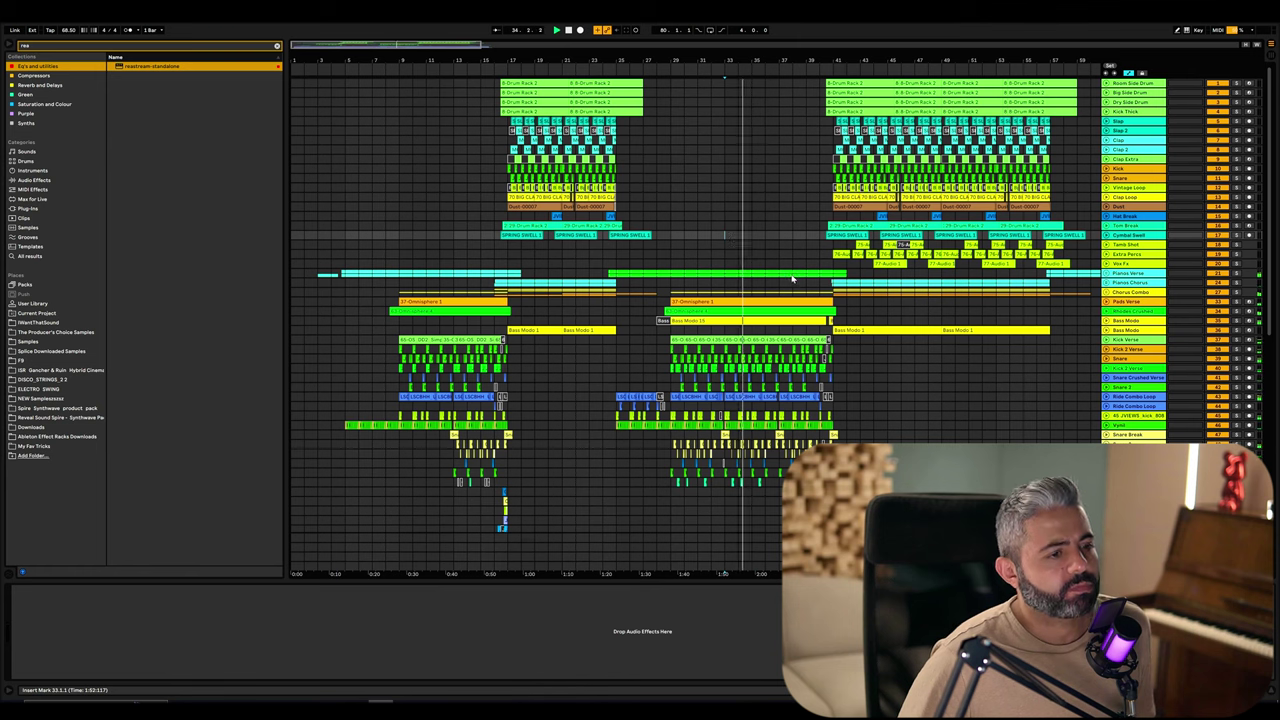
left_click(828, 248)
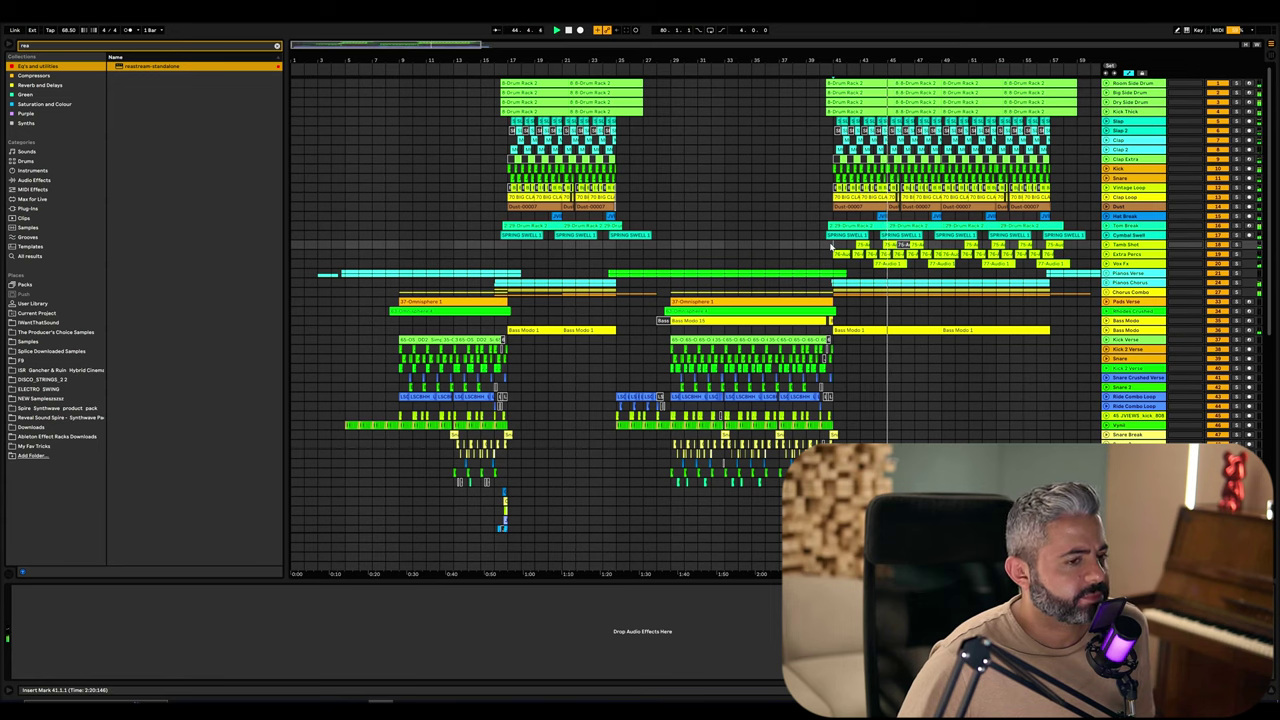
Zoom in on the first chorus from bar 16 and unfold all tracks
left_click(508, 214)
key("plus")
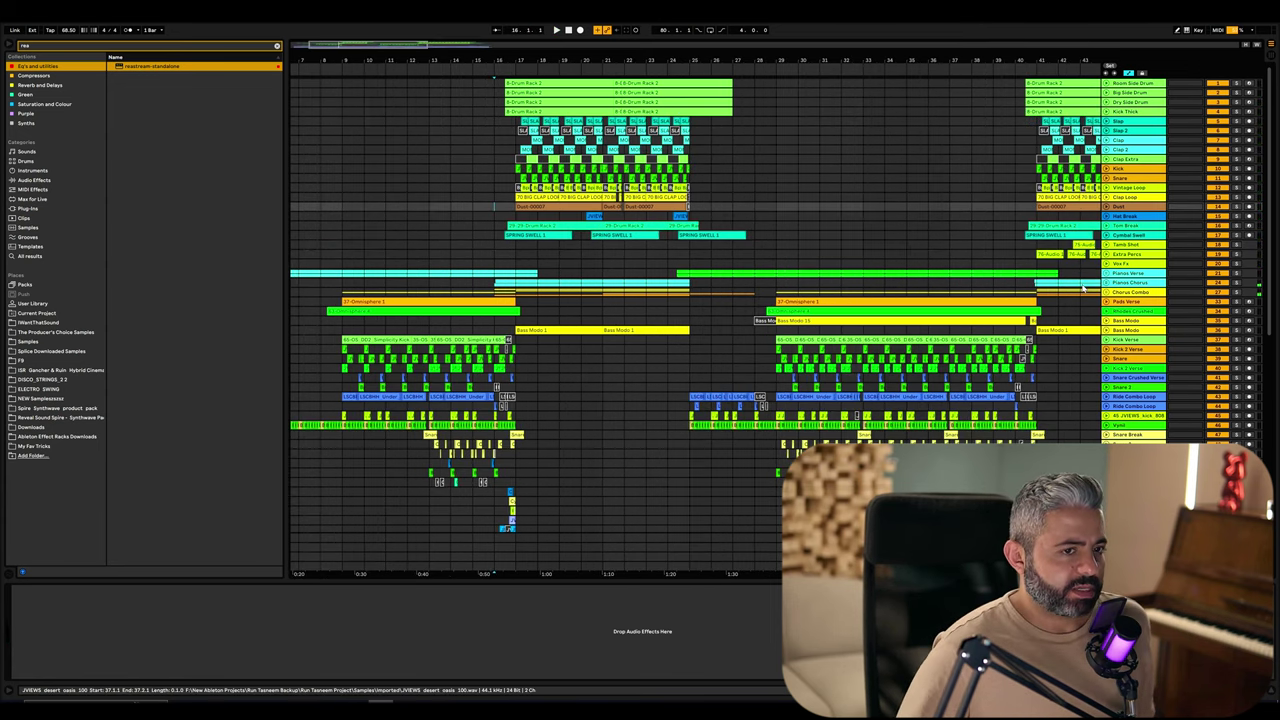
key("ctrl+alt+u")
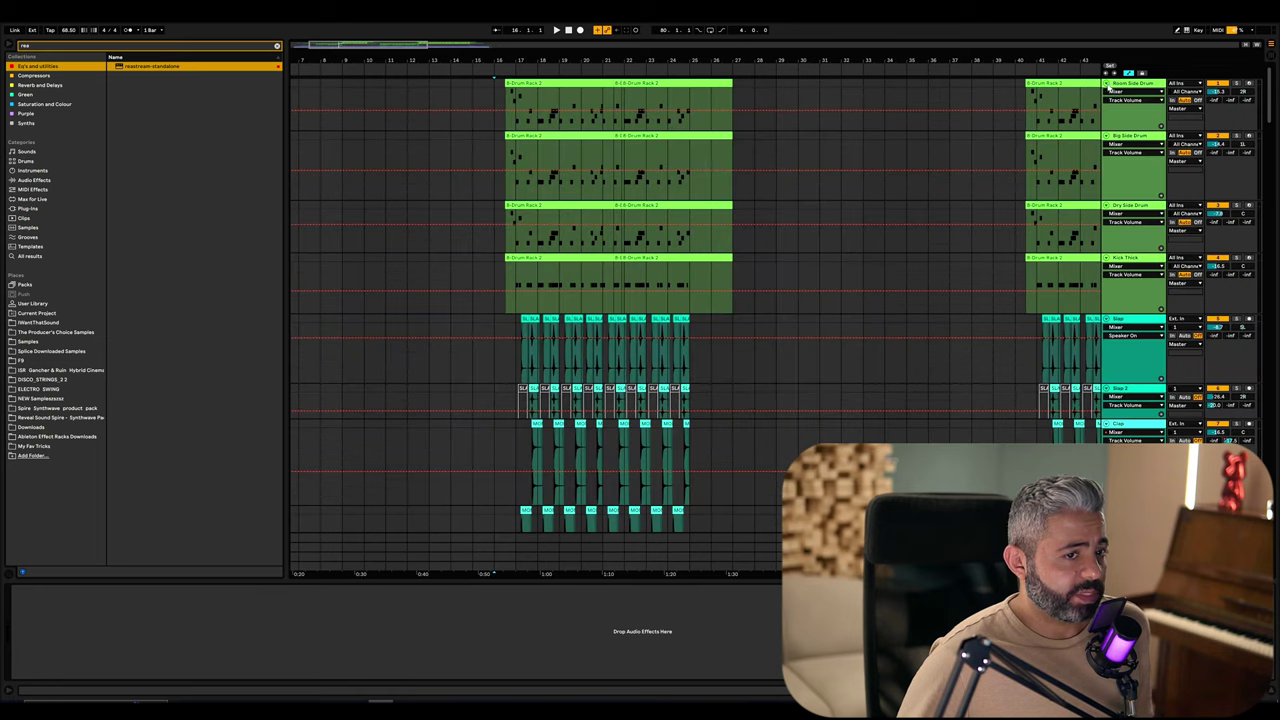
Magnify the timeline around bar 17 at the chorus drum rack clips and hide the automation display
left_click(519, 125)
key("plus")
key("plus")
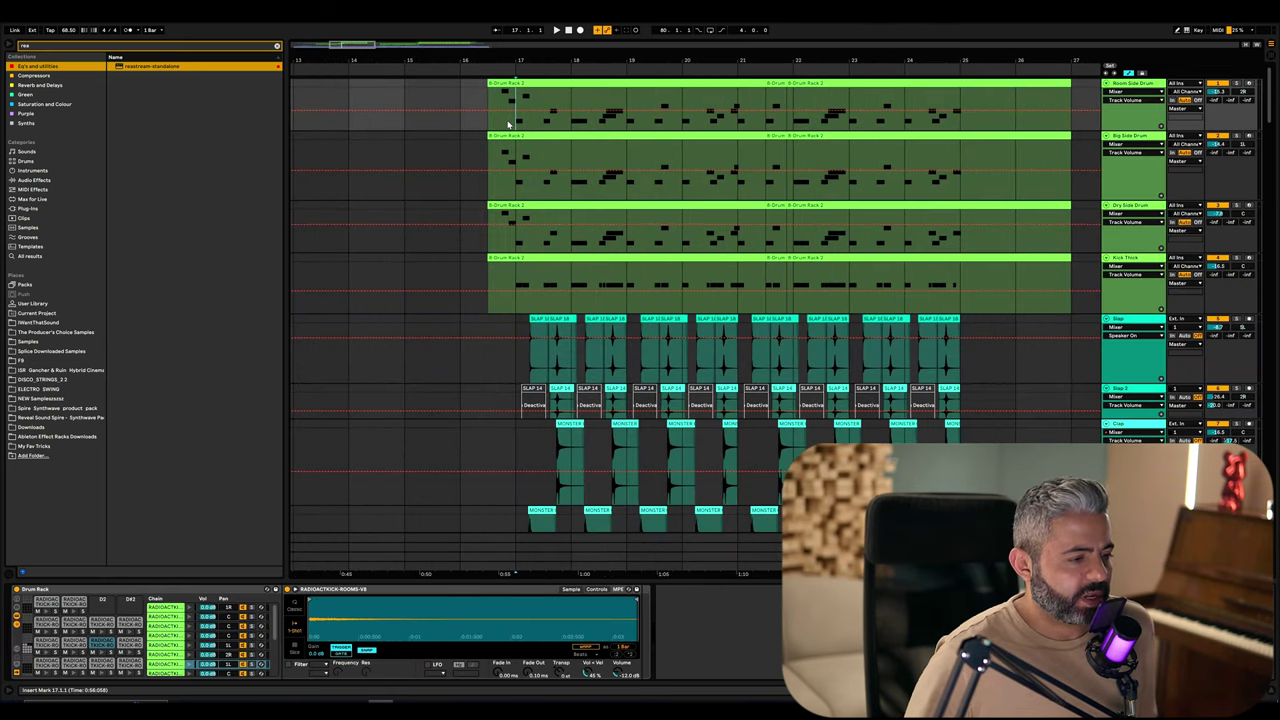
scroll(508, 400, "down", 2)
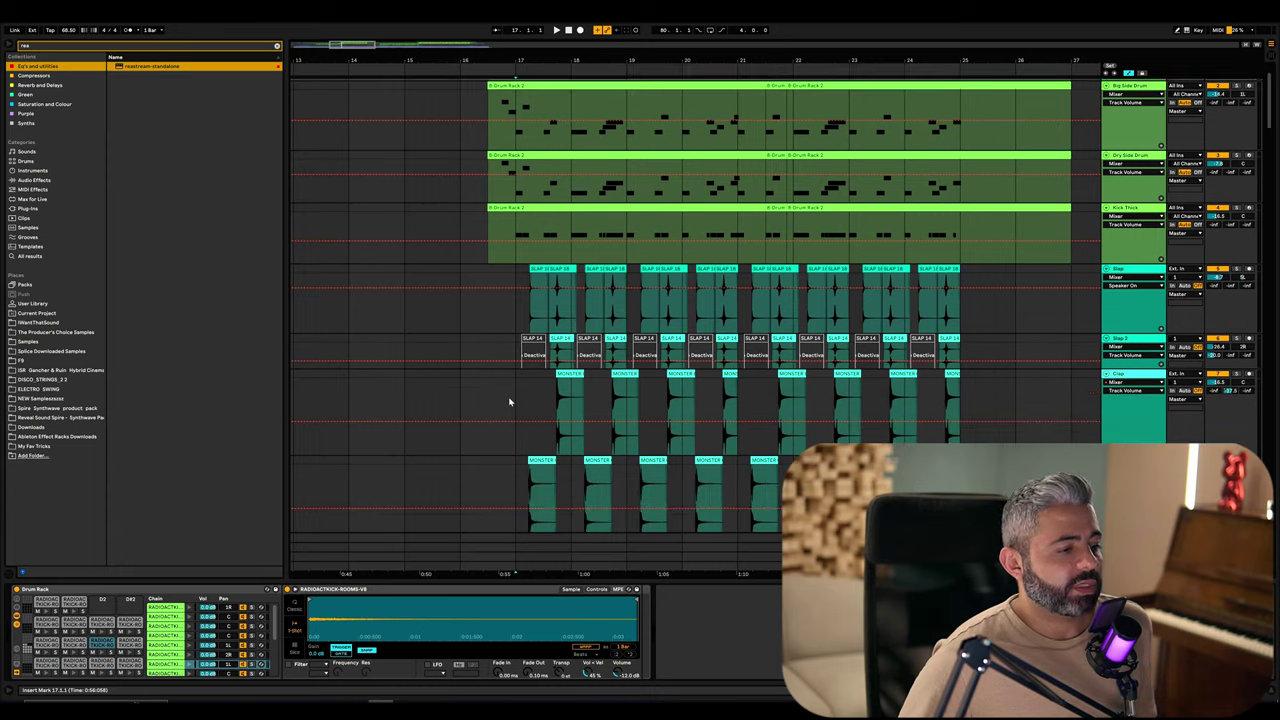
scroll(511, 394, "up", 2)
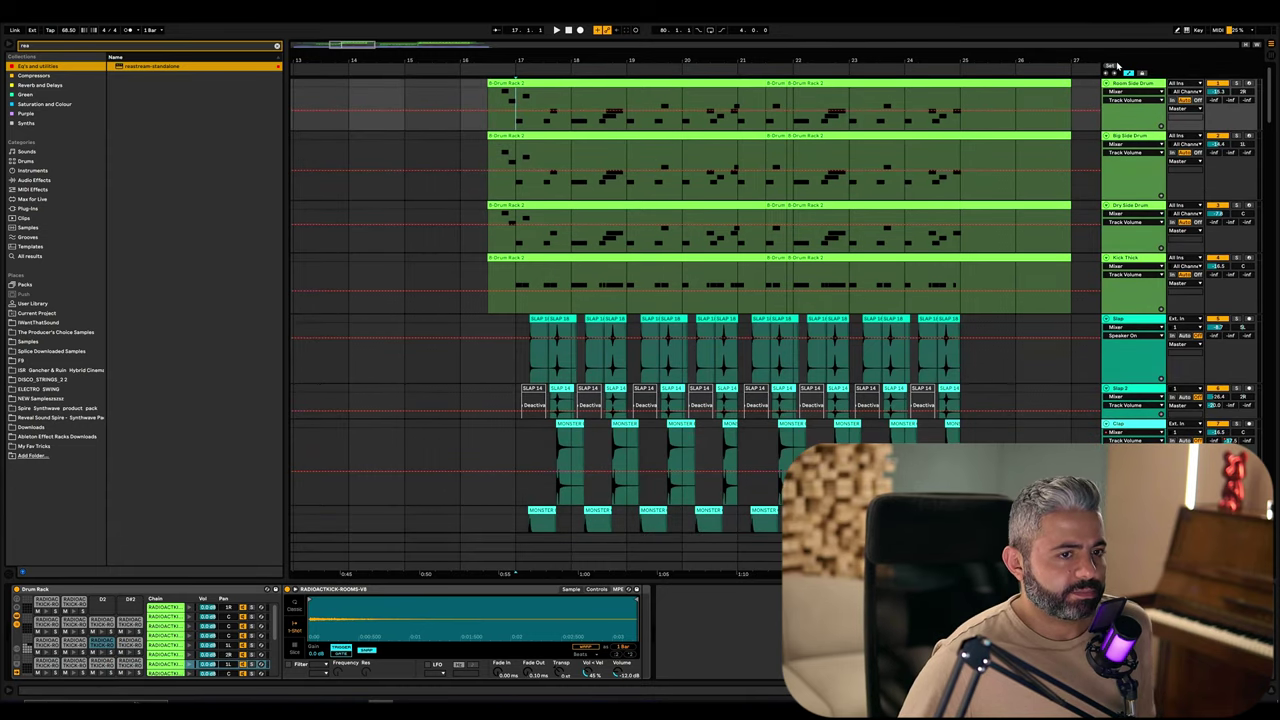
key("plus")
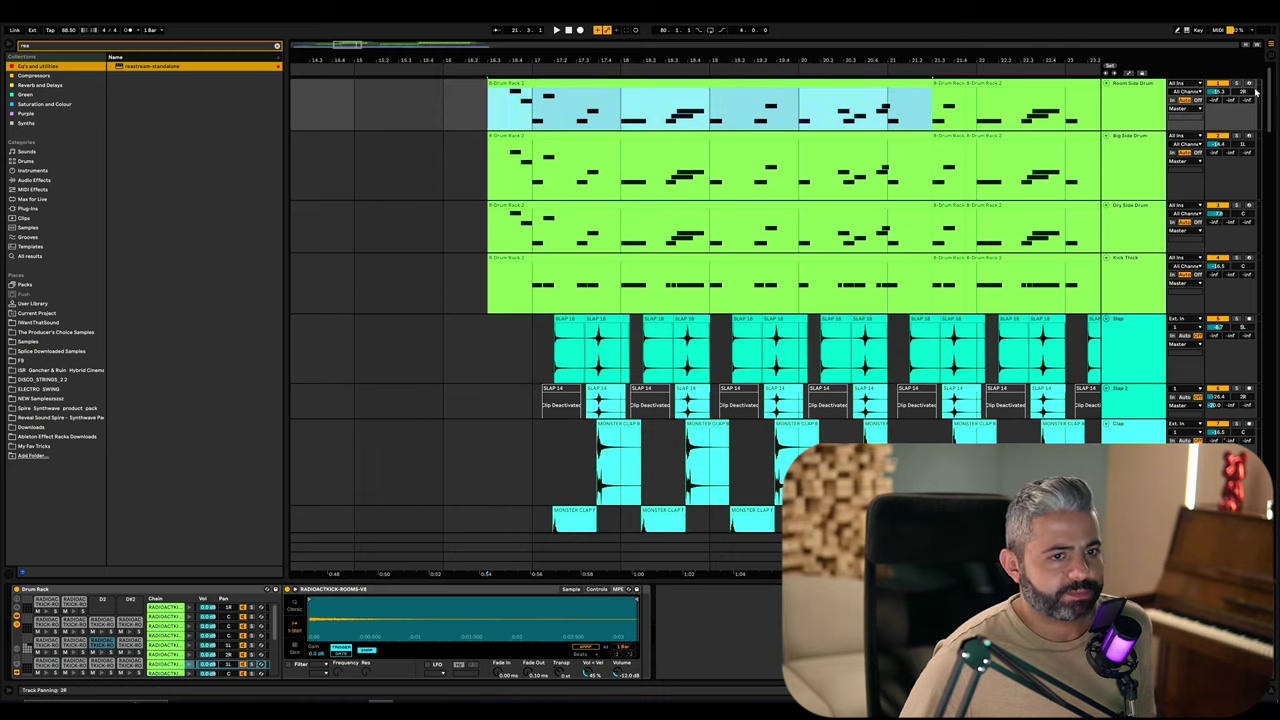
Show the notes of the first Room Side Drum clip and listen to the track soloed
key("shift+Tab")
key("space")
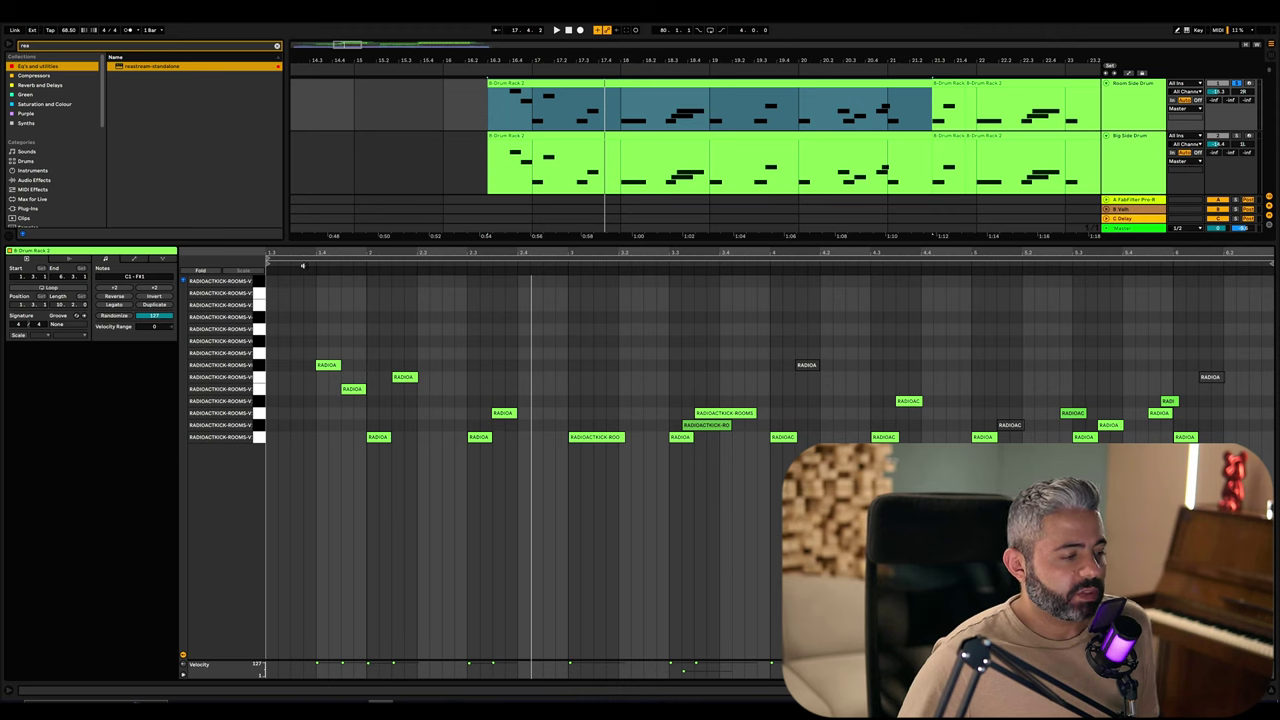
key("space")
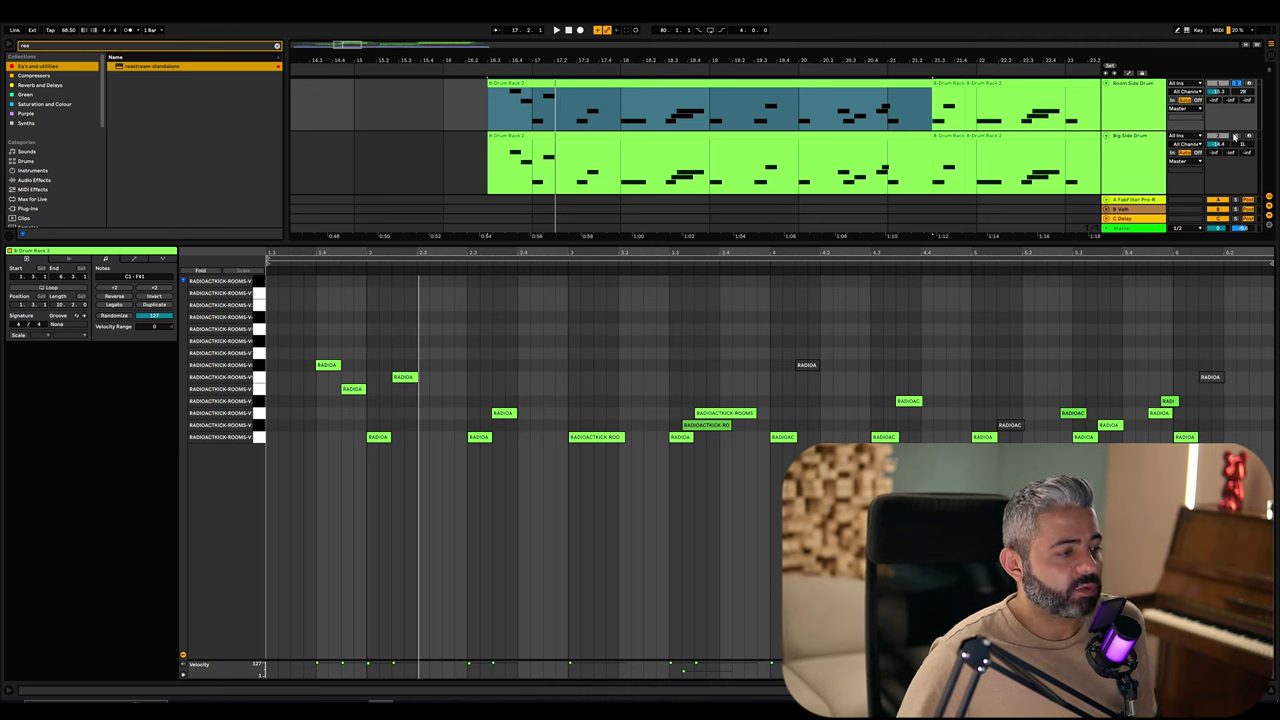
Show the notes of the first Big Side Drum and Dry Side Drum clips and play each track soloed
left_click(534, 136)
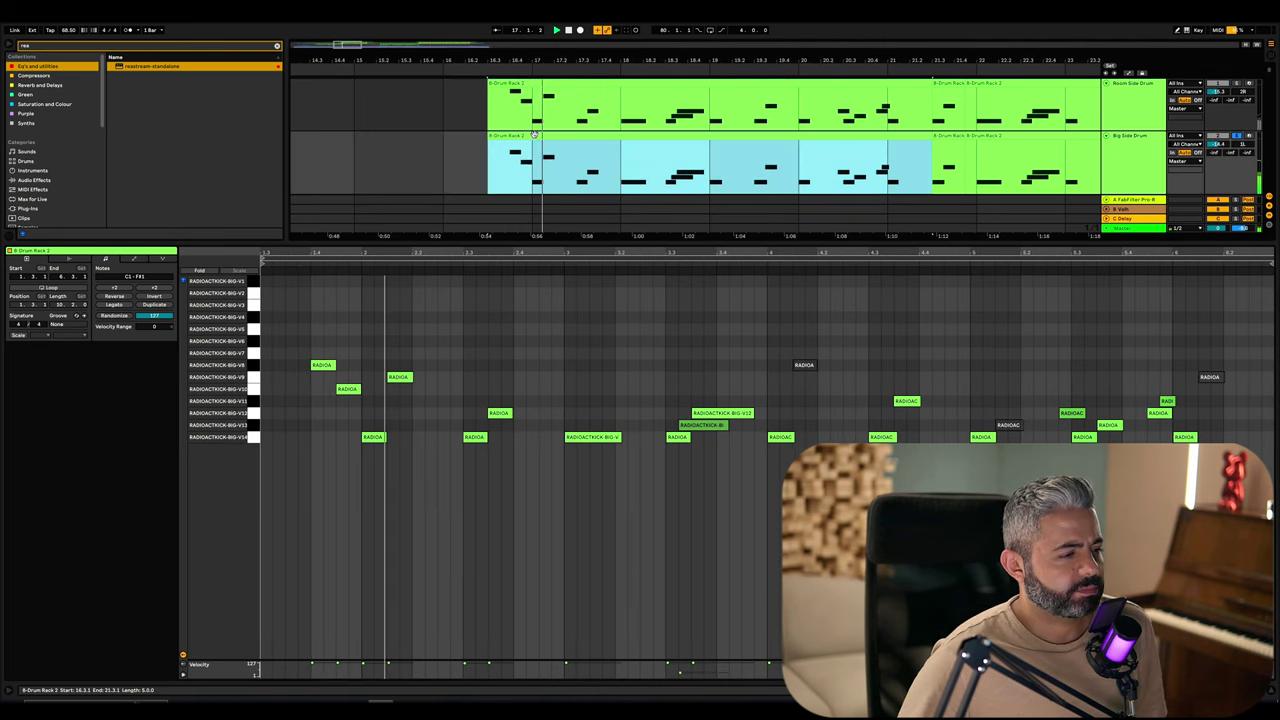
scroll(1085, 167, "down", 1)
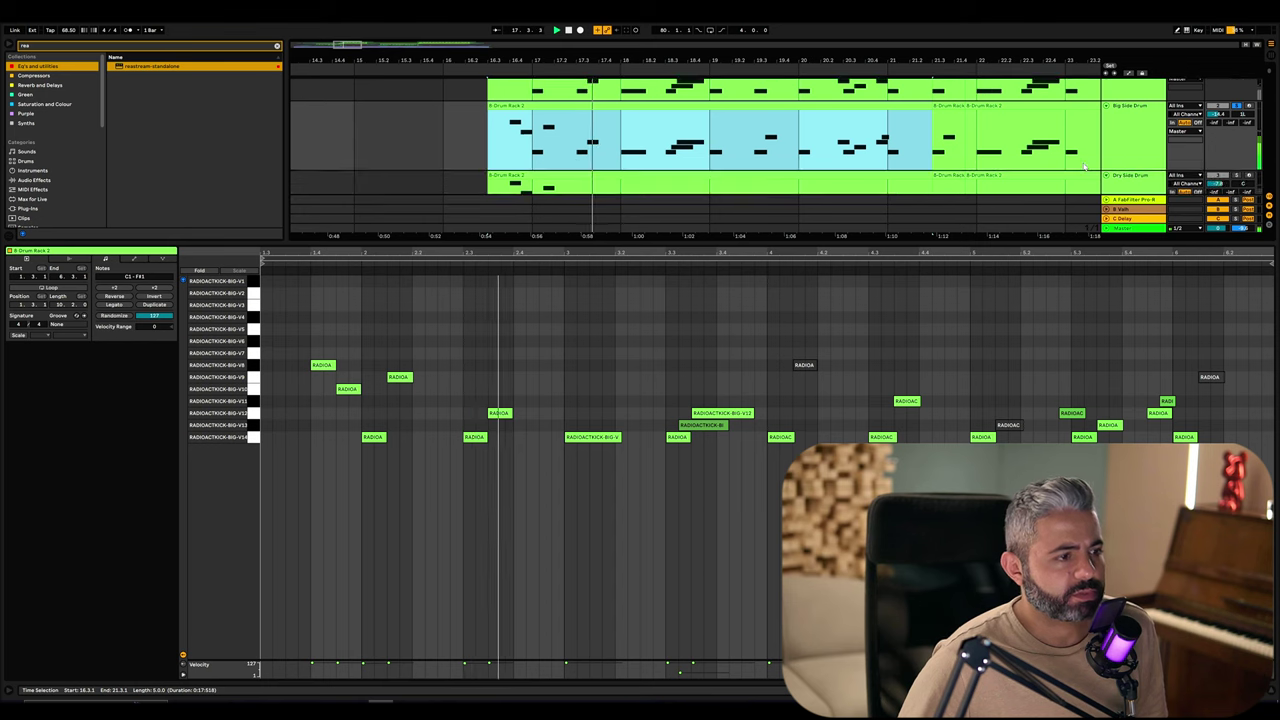
scroll(1085, 167, "down", 1)
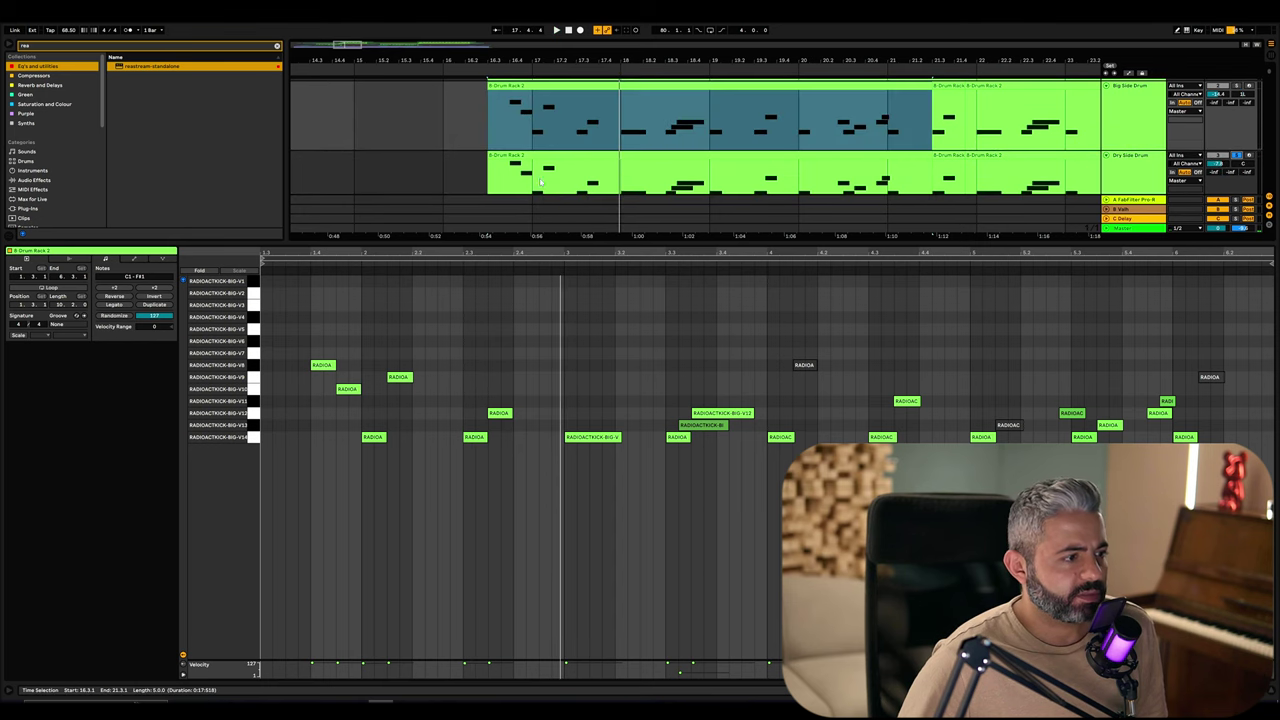
left_click(540, 181)
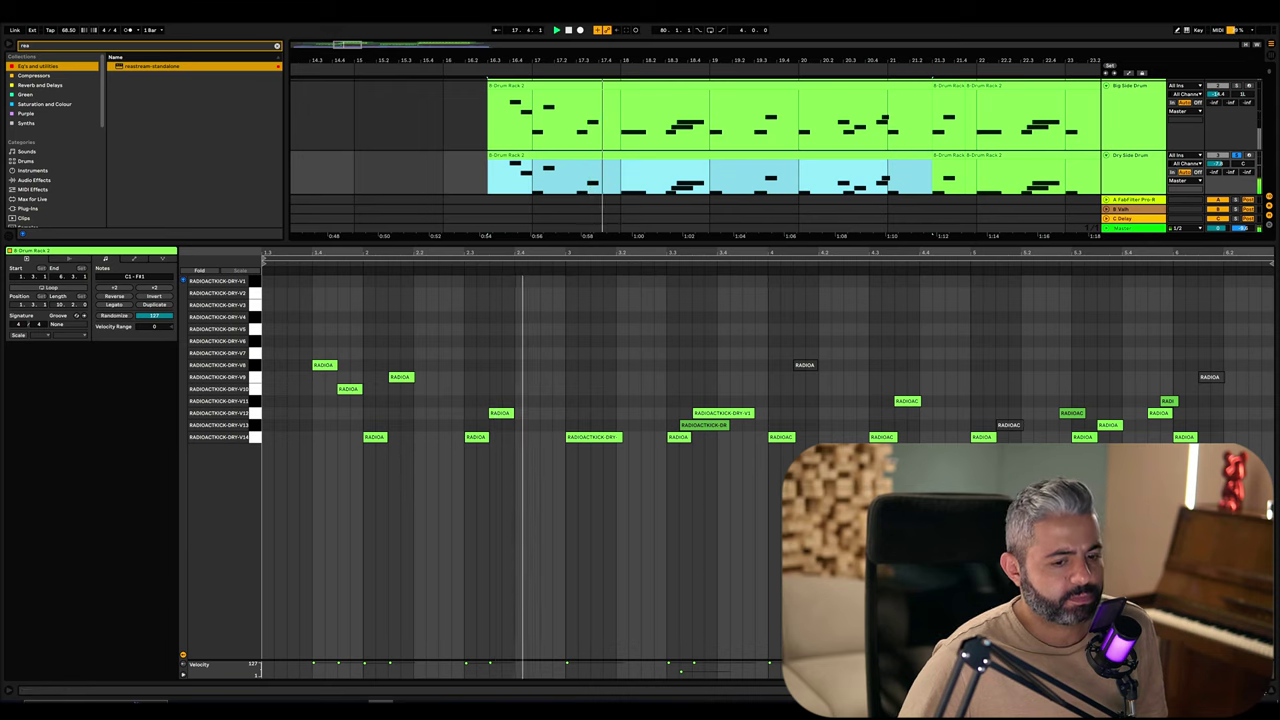
Close the note editor, solo the Kick Thick track and play it from bar 17
key("super+alt+l")
left_click(1235, 213)
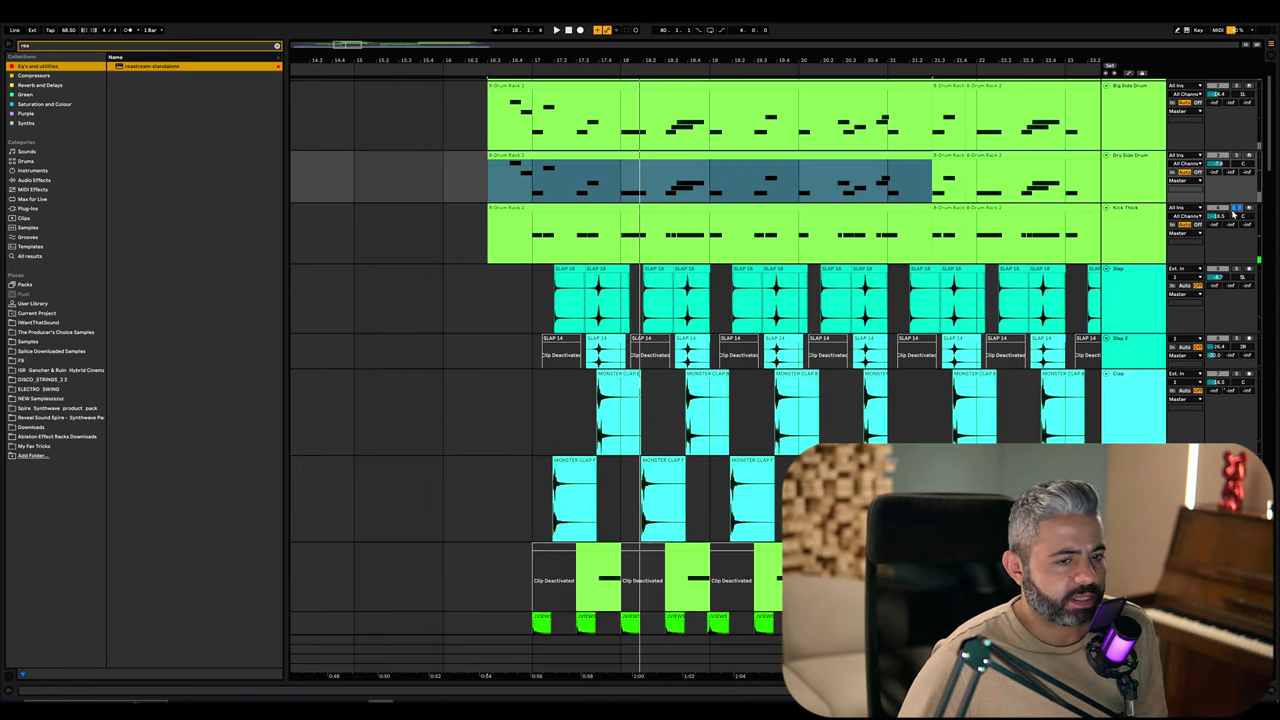
left_click(521, 221)
key("plus")
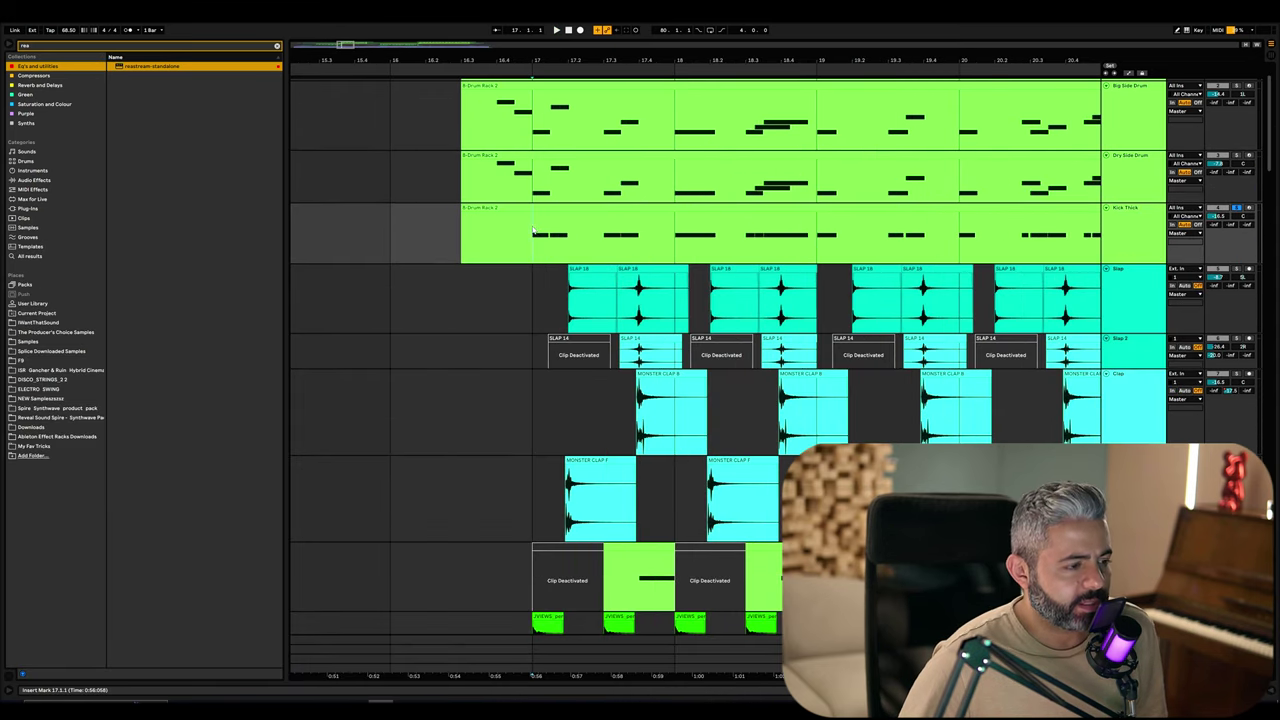
key("space")
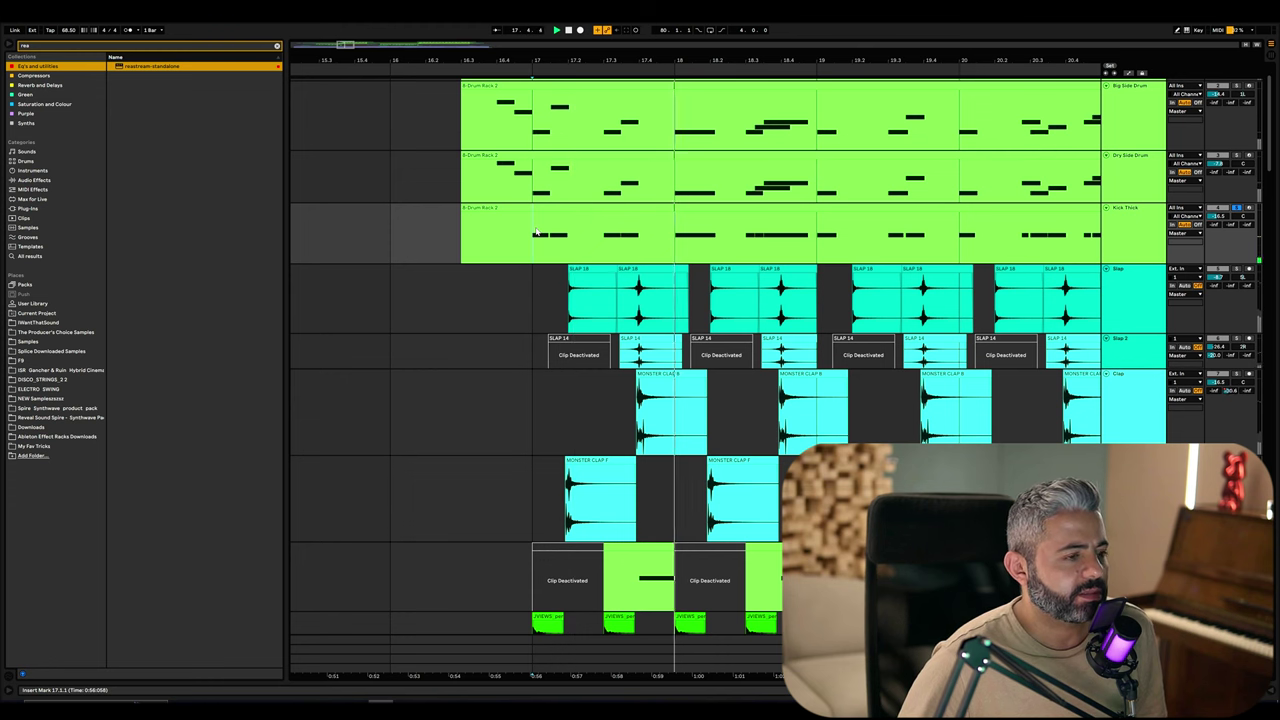
Enlarge the Kick Thick track's height and zoom in further on the timeline around bar 17
left_click_drag(1150, 265, 1147, 306)
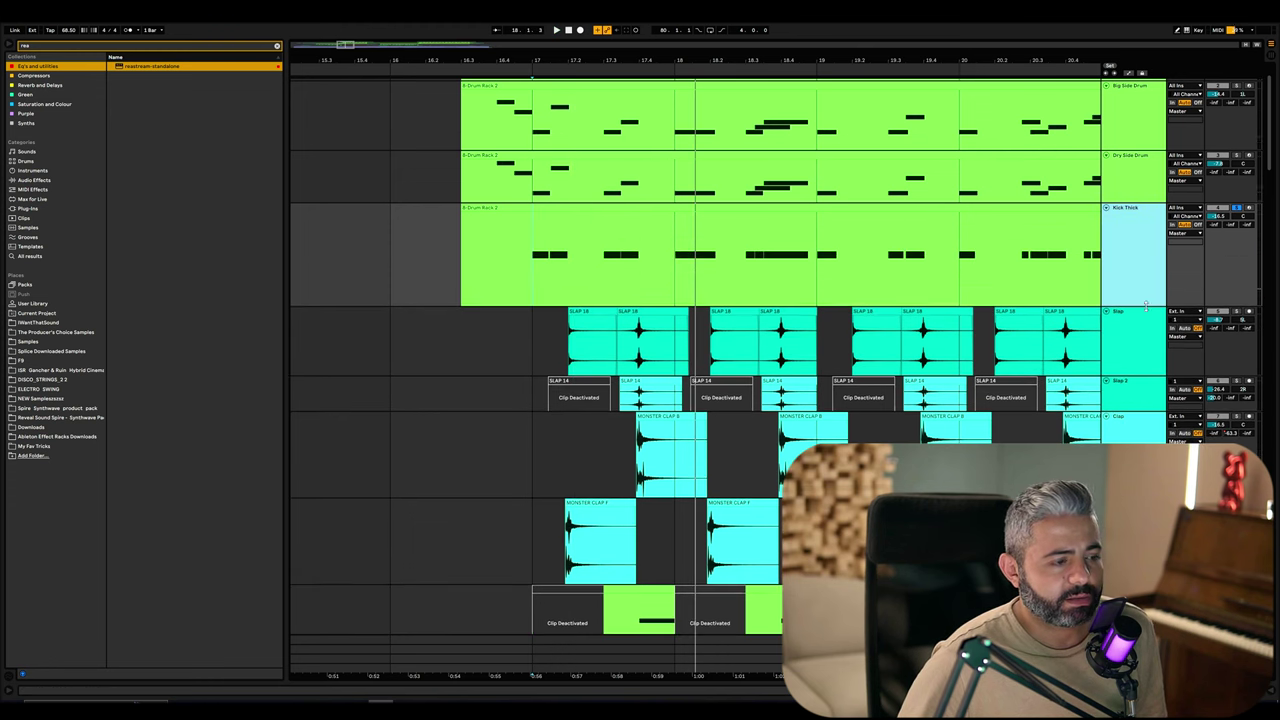
left_click(535, 180)
key("plus")
key("plus")
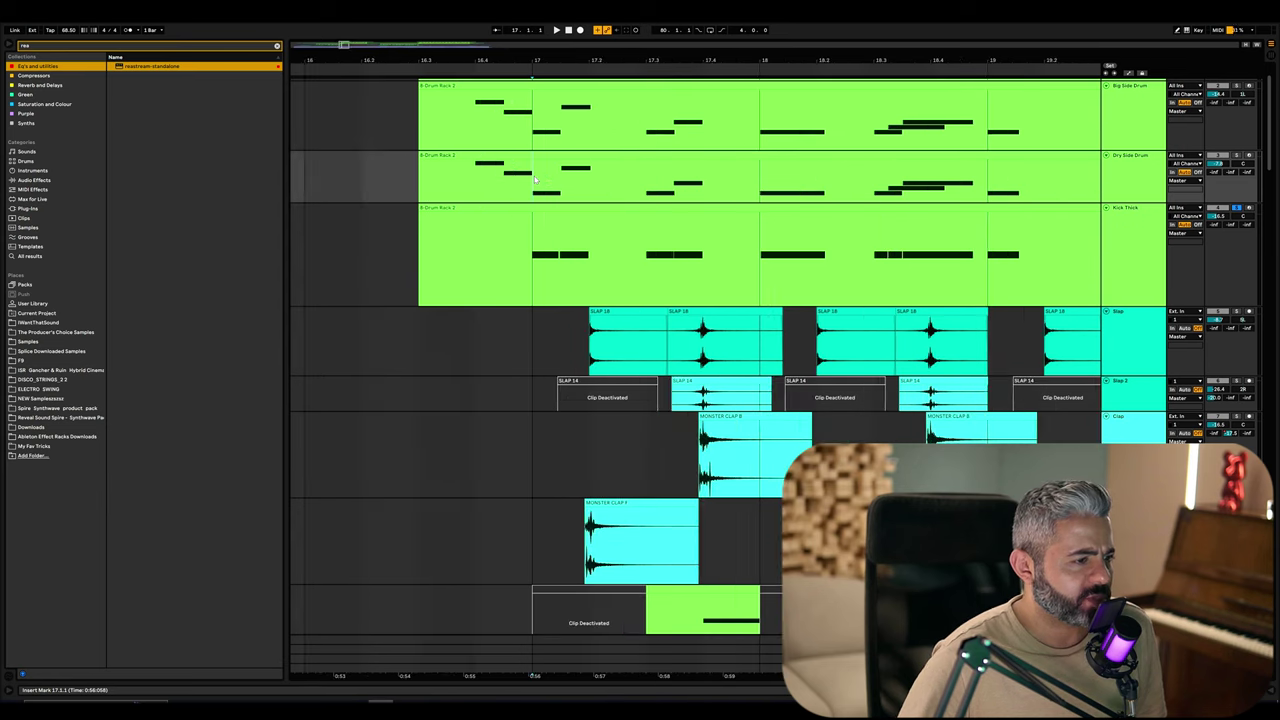
Solo the Room Side Drum, Big Side Drum, Dry Side Drum and Kick Thick tracks together and play them
scroll(558, 267, "up", 2)
key("space")
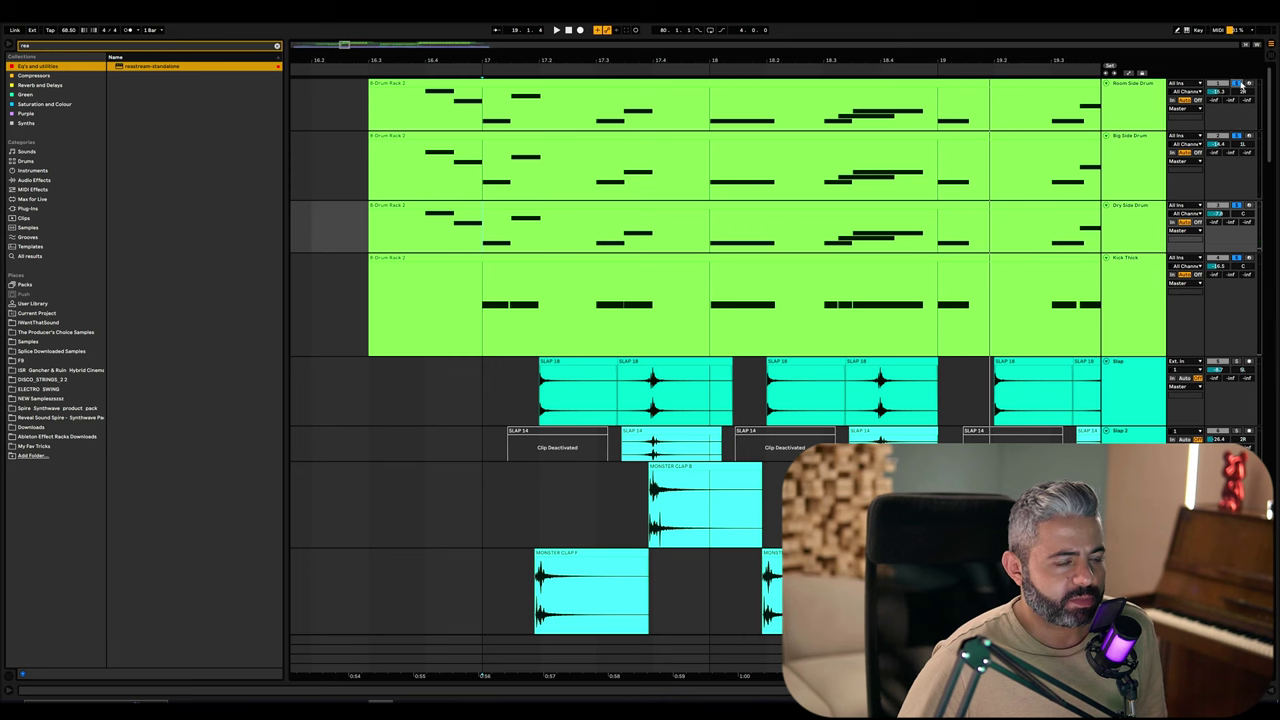
left_click(405, 148)
key("space")
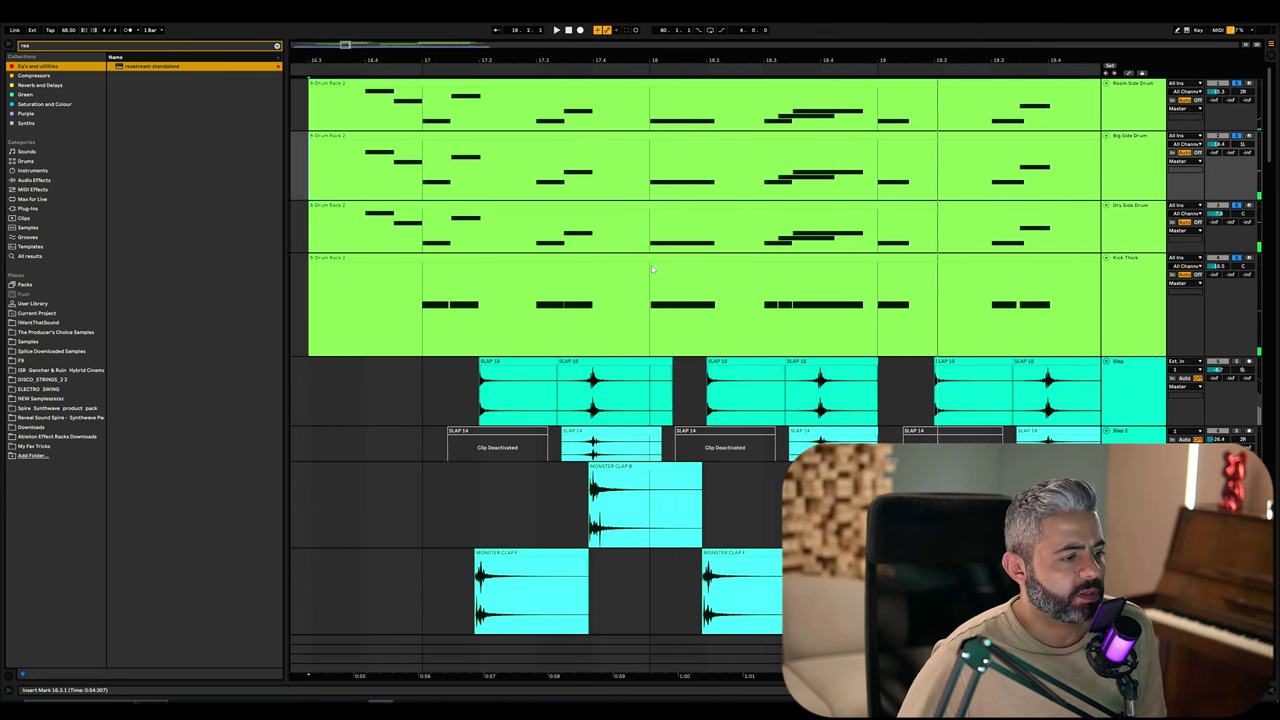
Add the Slap and Slap 2 tracks to the soloed drums and play the section from bar 17
left_click(434, 384)
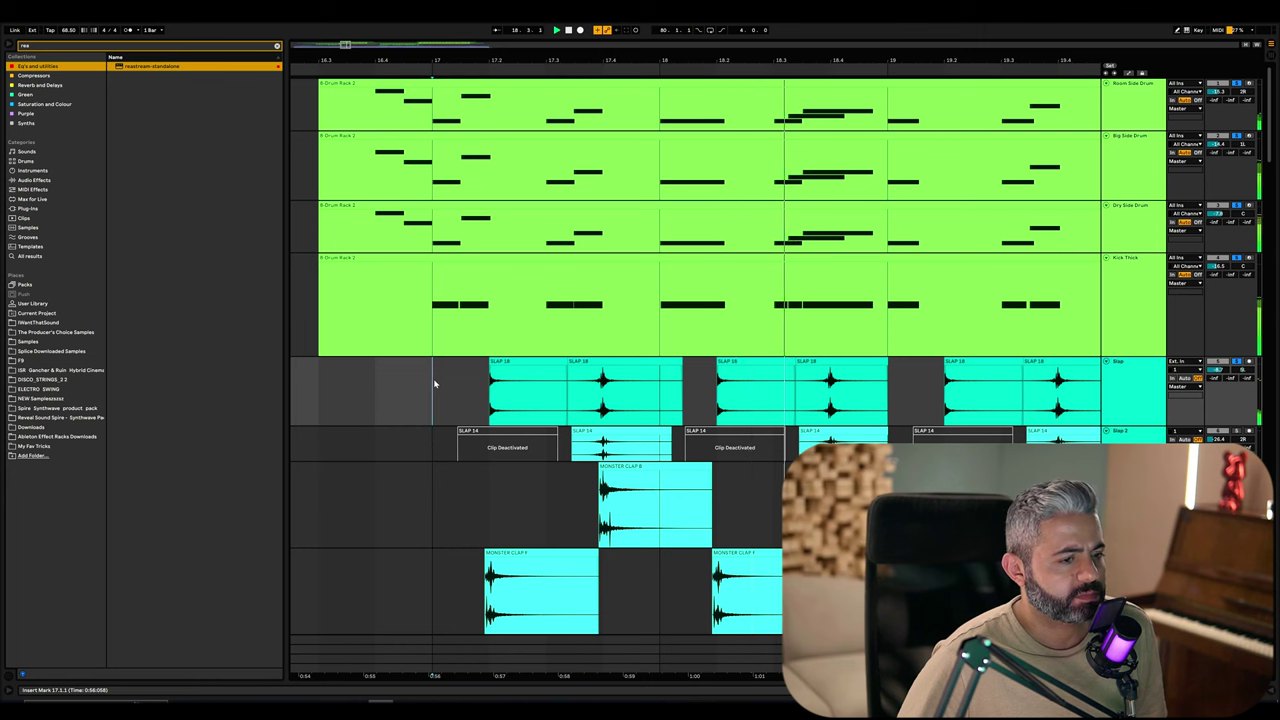
left_click(530, 447)
key("space")
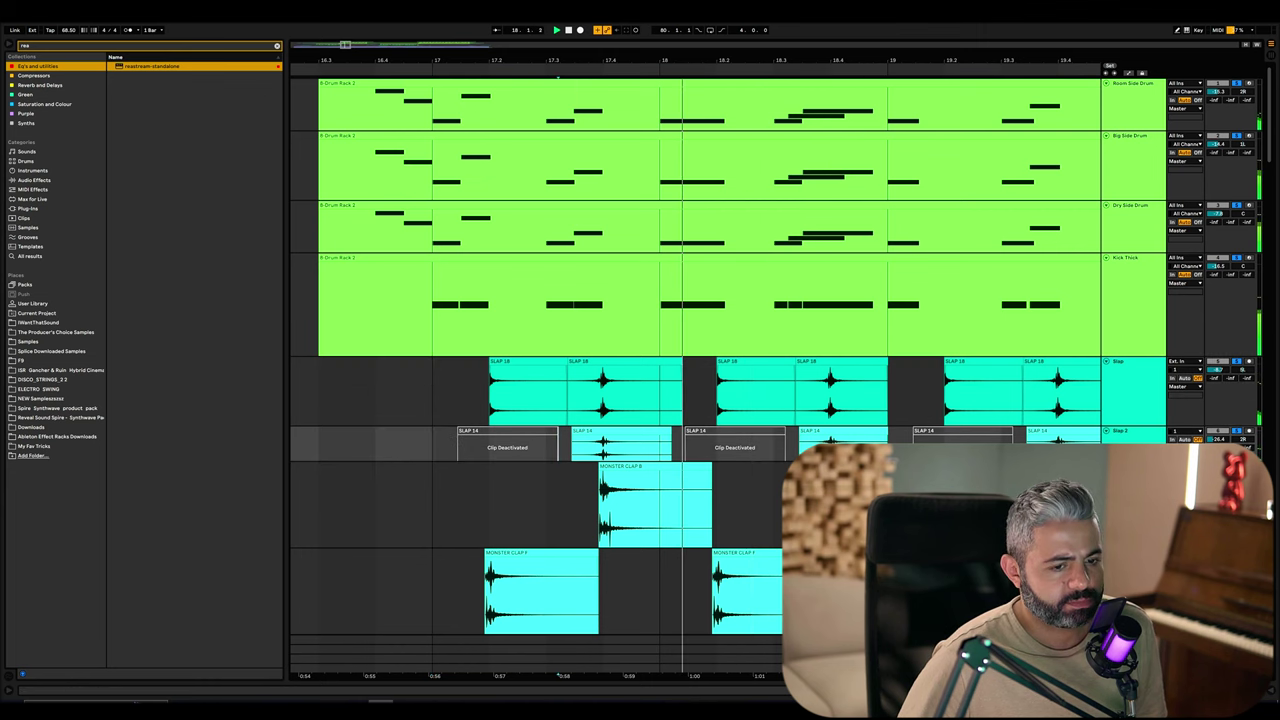
key("space")
Add the Clap and Clap 2 tracks to the soloed drums and play the layers from bar 17
scroll(700, 360, "down", 2)
key("space")
scroll(749, 453, "down", 1)
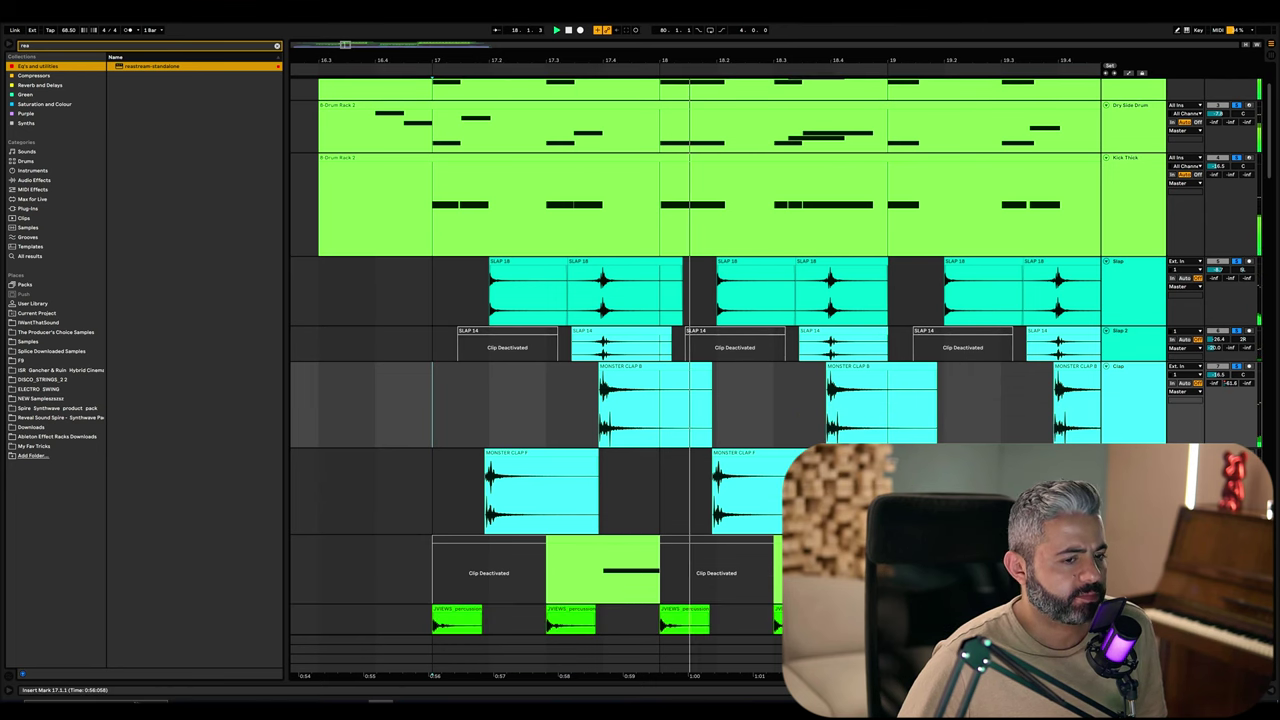
scroll(500, 411, "down", 1)
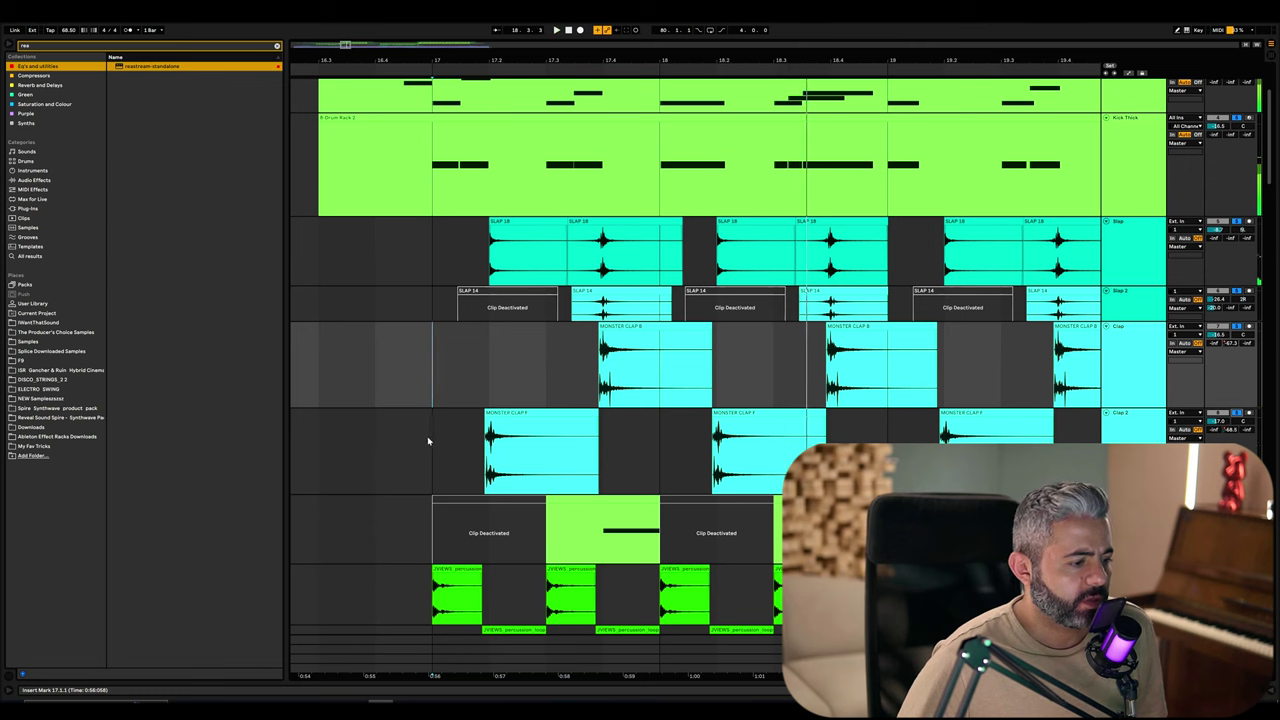
Add the Clap Extra track to the soloed drums and play the section from its first active clip at 17.3
left_click(548, 530)
key("space")
scroll(633, 533, "down", 1)
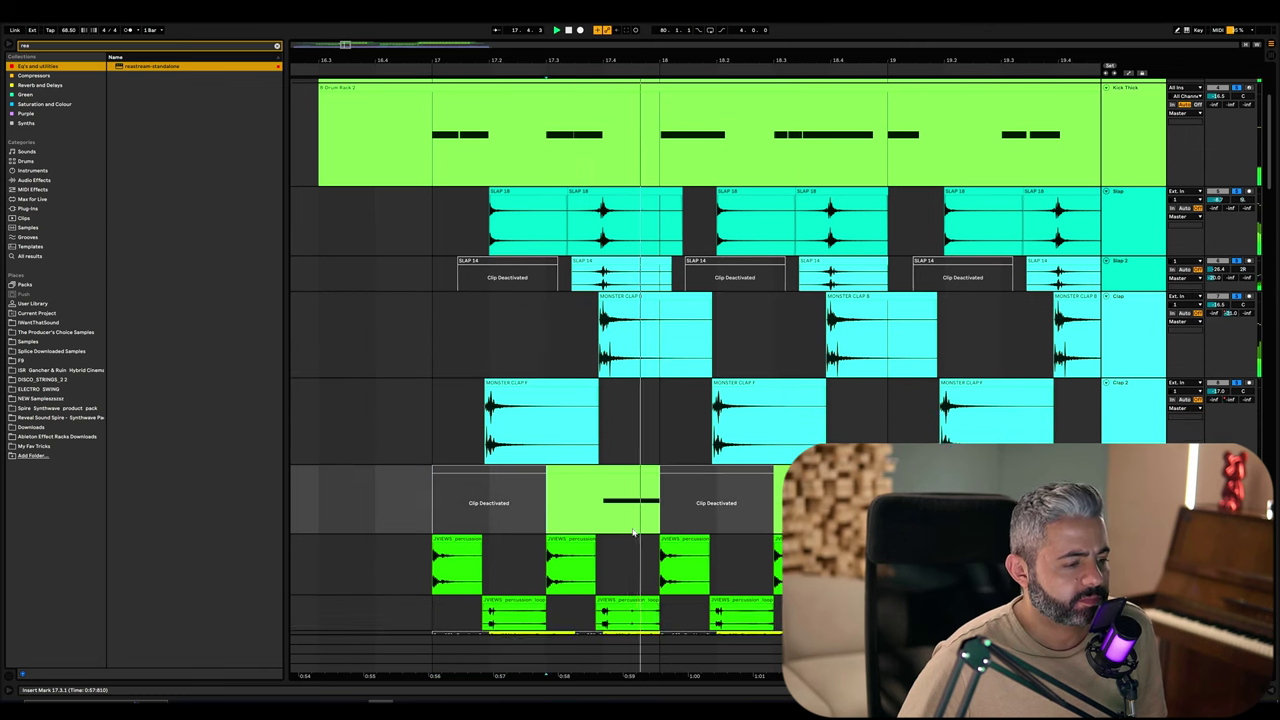
scroll(633, 533, "down", 1)
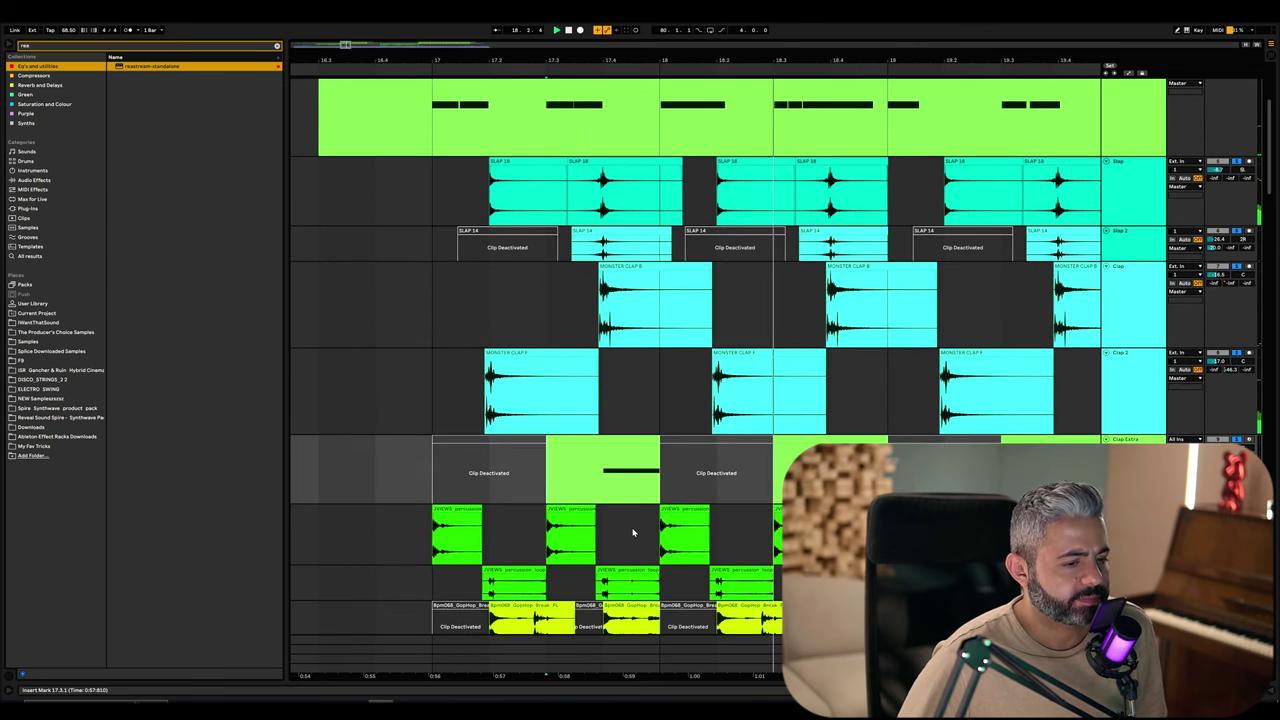
scroll(633, 533, "down", 3)
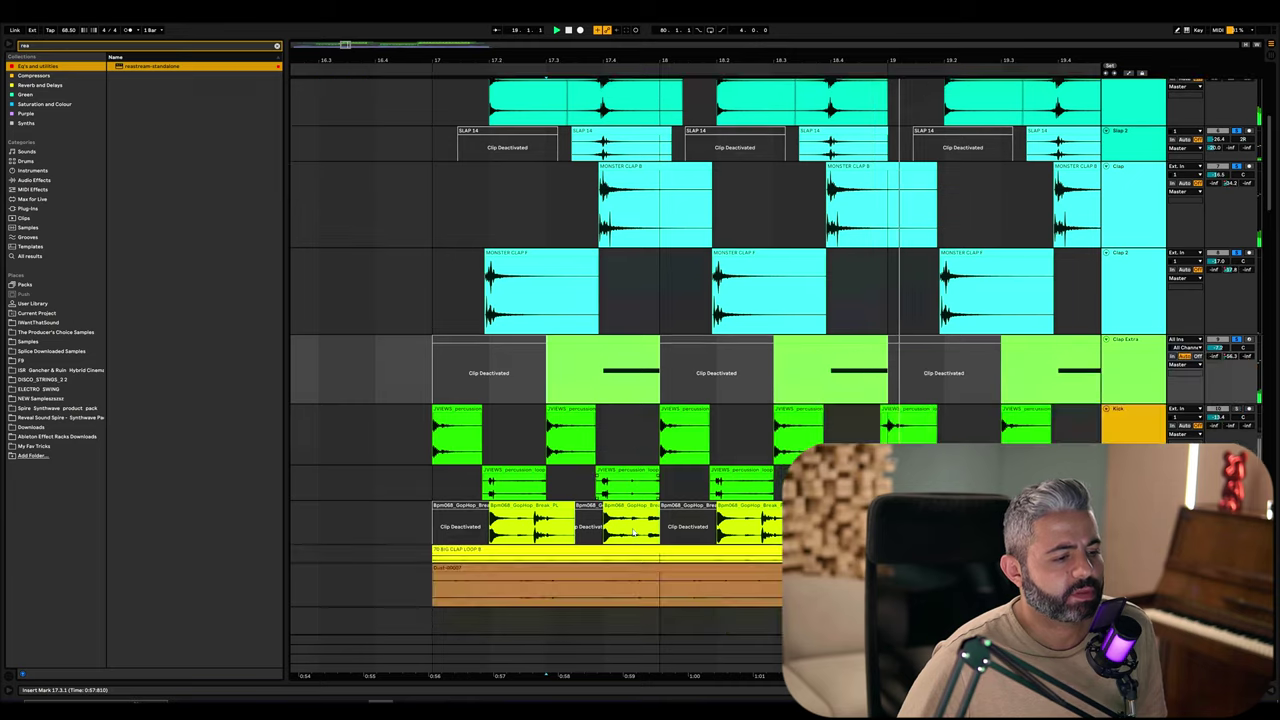
Zoom out around the chorus and shrink the track heights to fit the whole arrangement in view
left_click(515, 421)
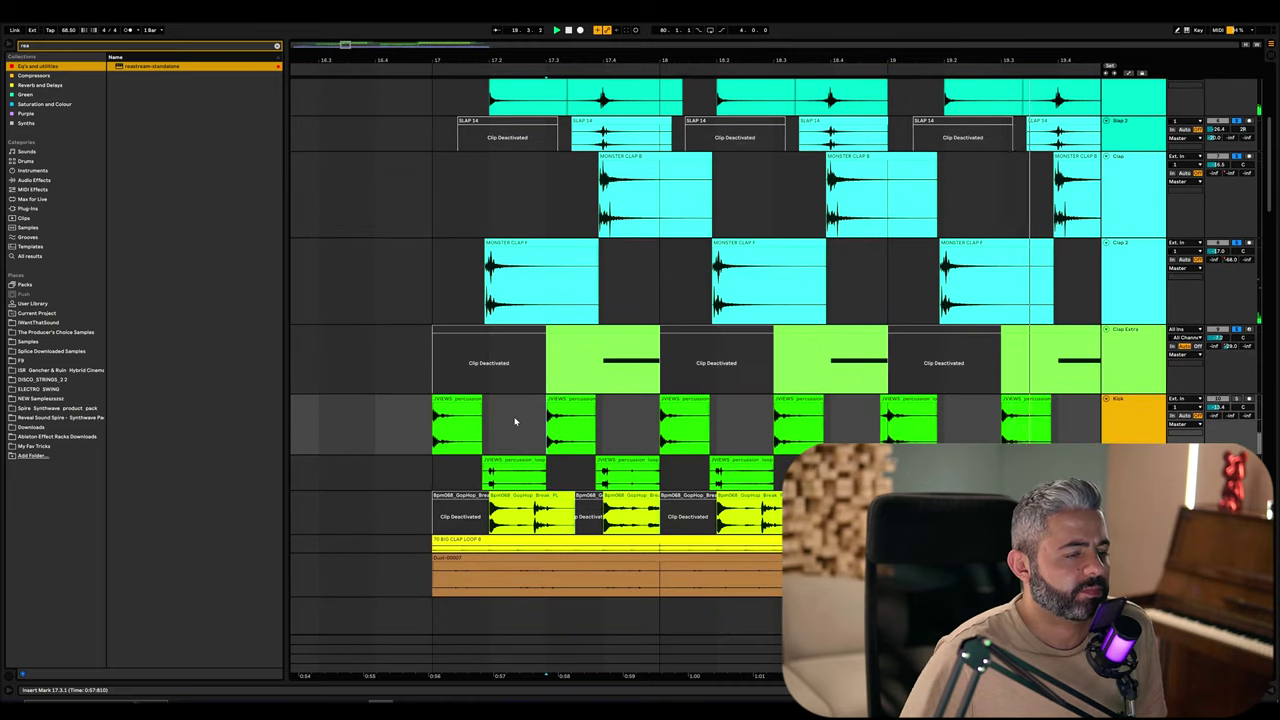
key("minus")
key("minus")
scroll(1010, 400, "up", 2)
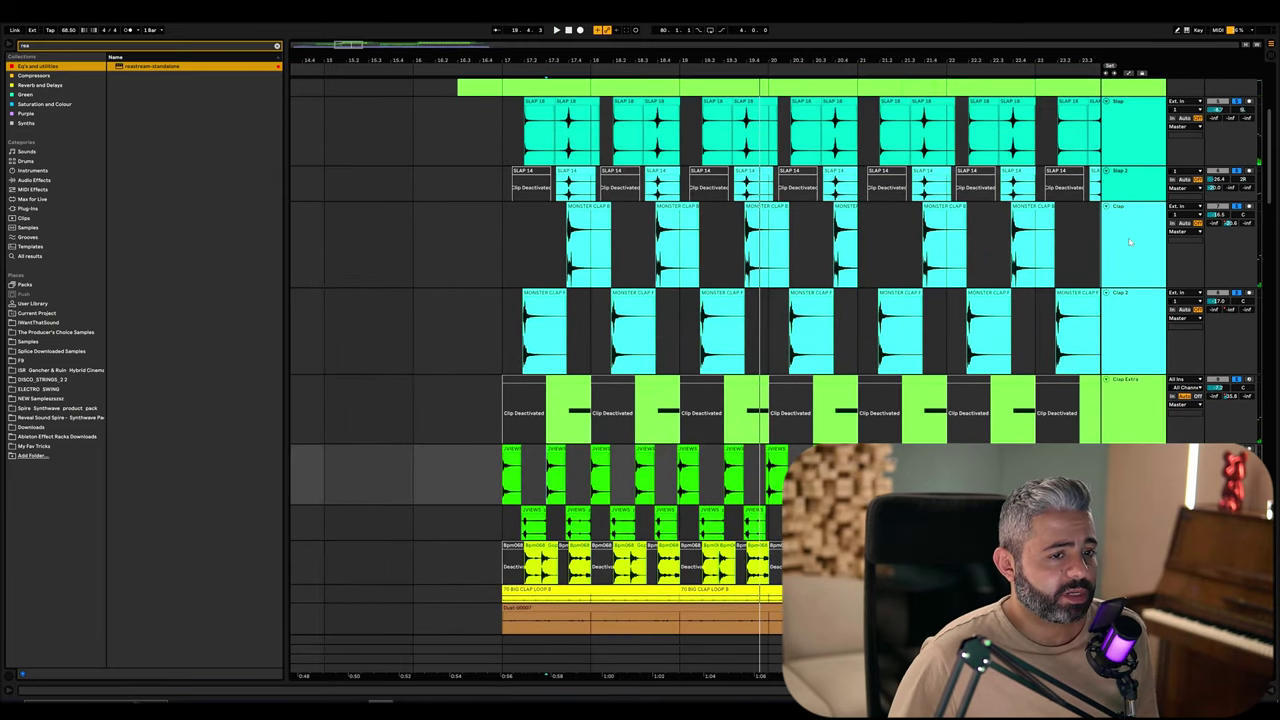
key("h")
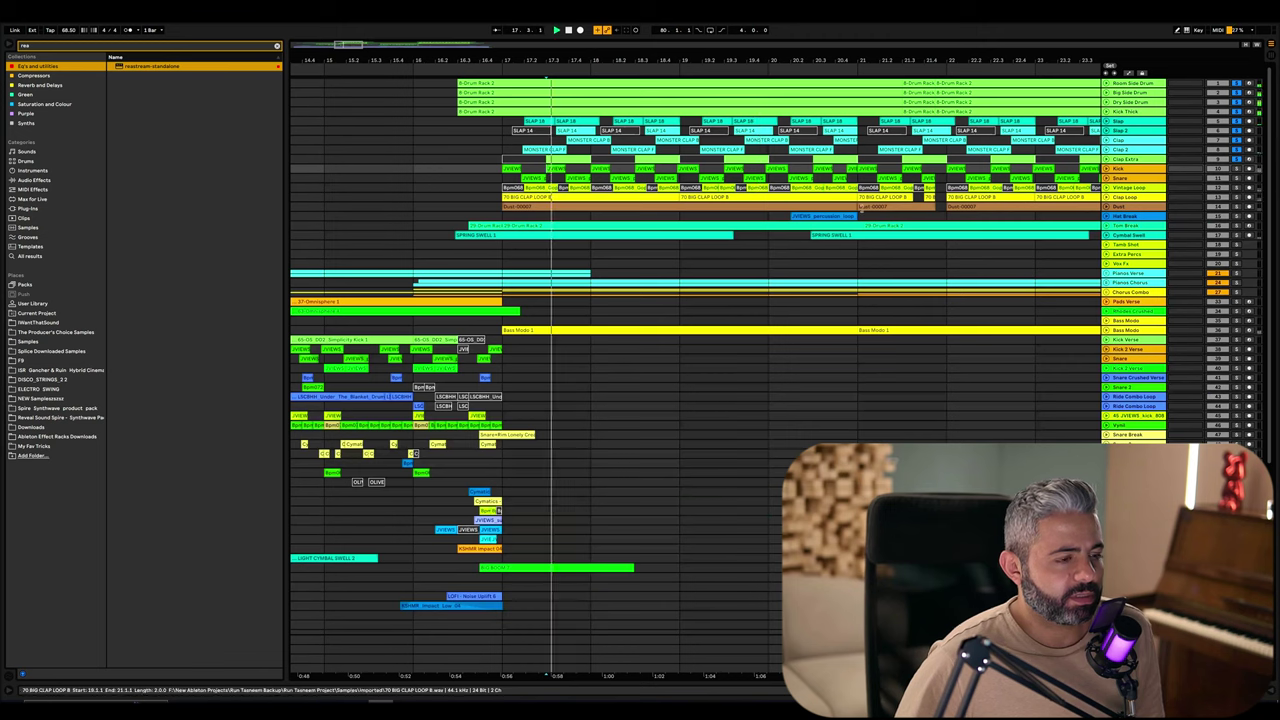
Play the soloed drum, slap and clap layers from bar 20
left_click(782, 263)
key("minus")
key("space")
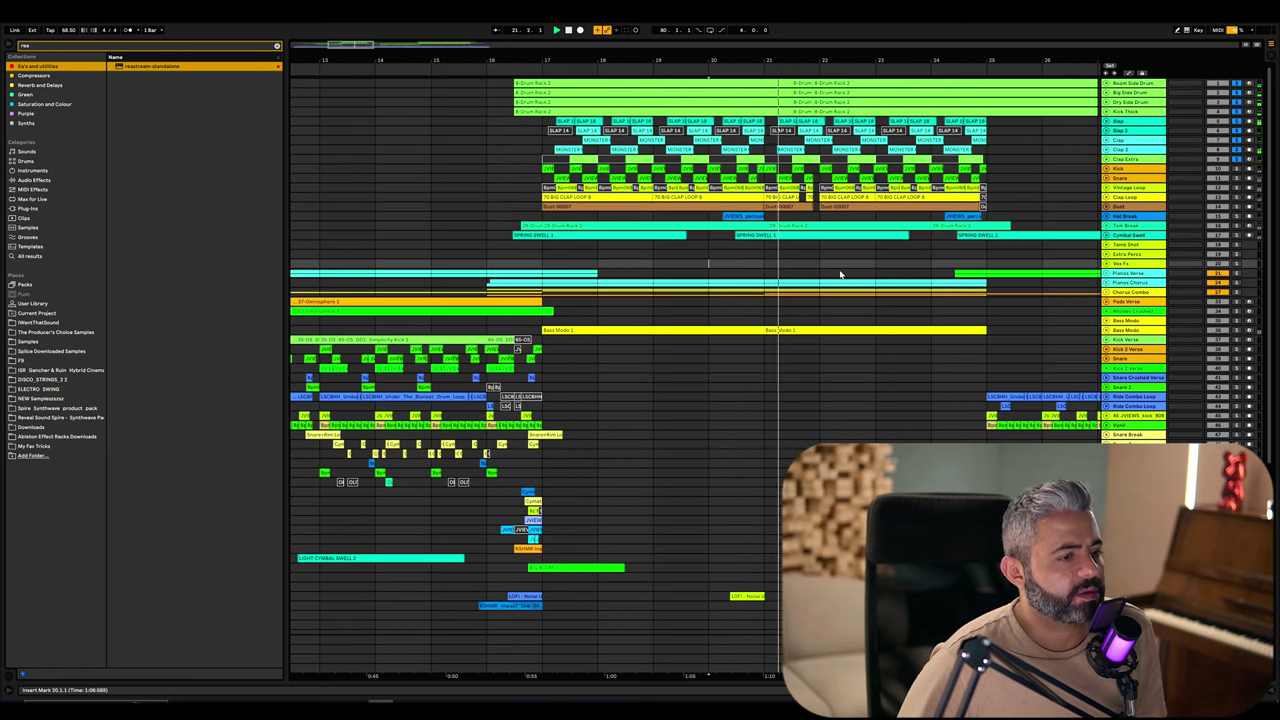
Clear the earlier solos, solo the Kick, Snare and Vintage Loop tracks, and play the section from bar 17
scroll(1106, 170, "up", 5)
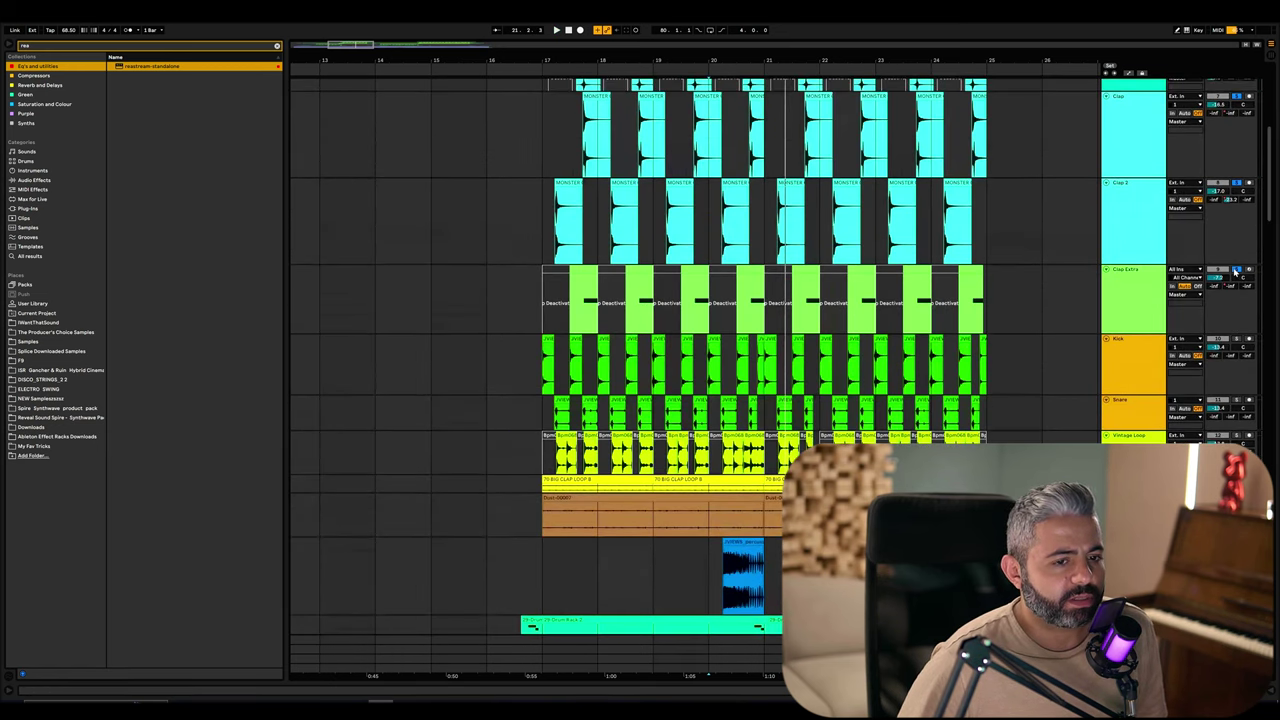
left_click(532, 380)
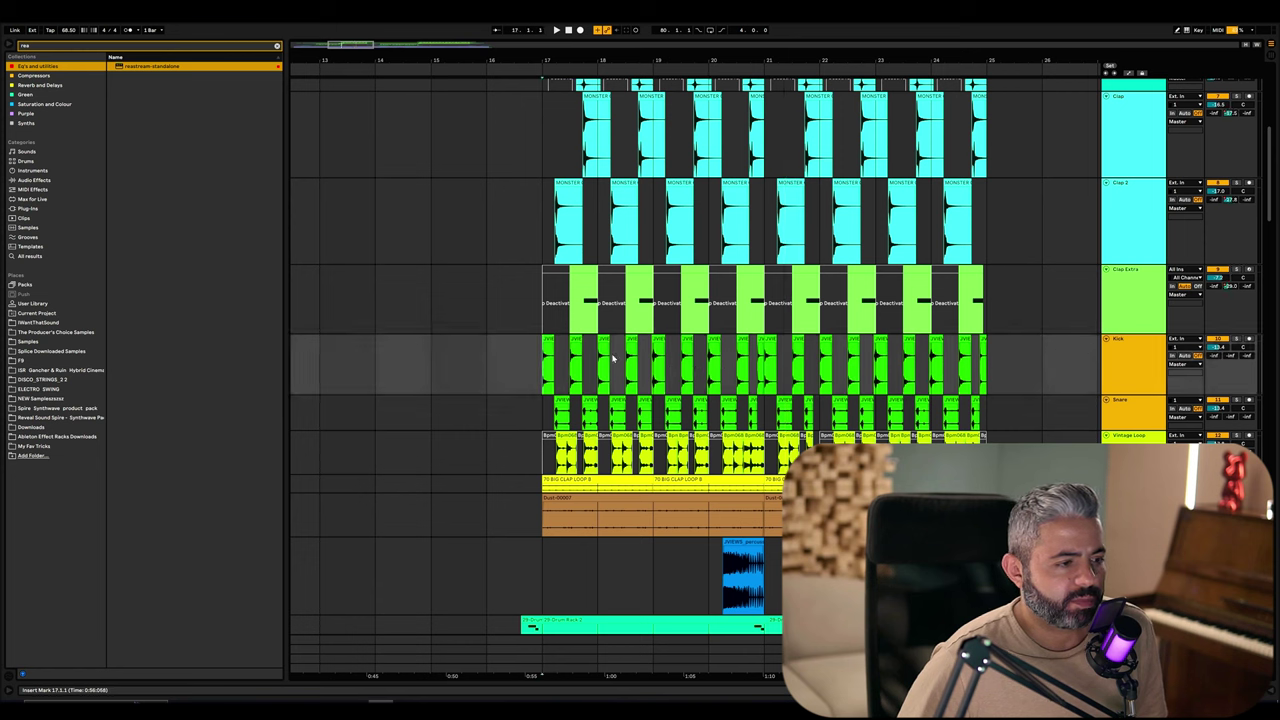
left_click(548, 340)
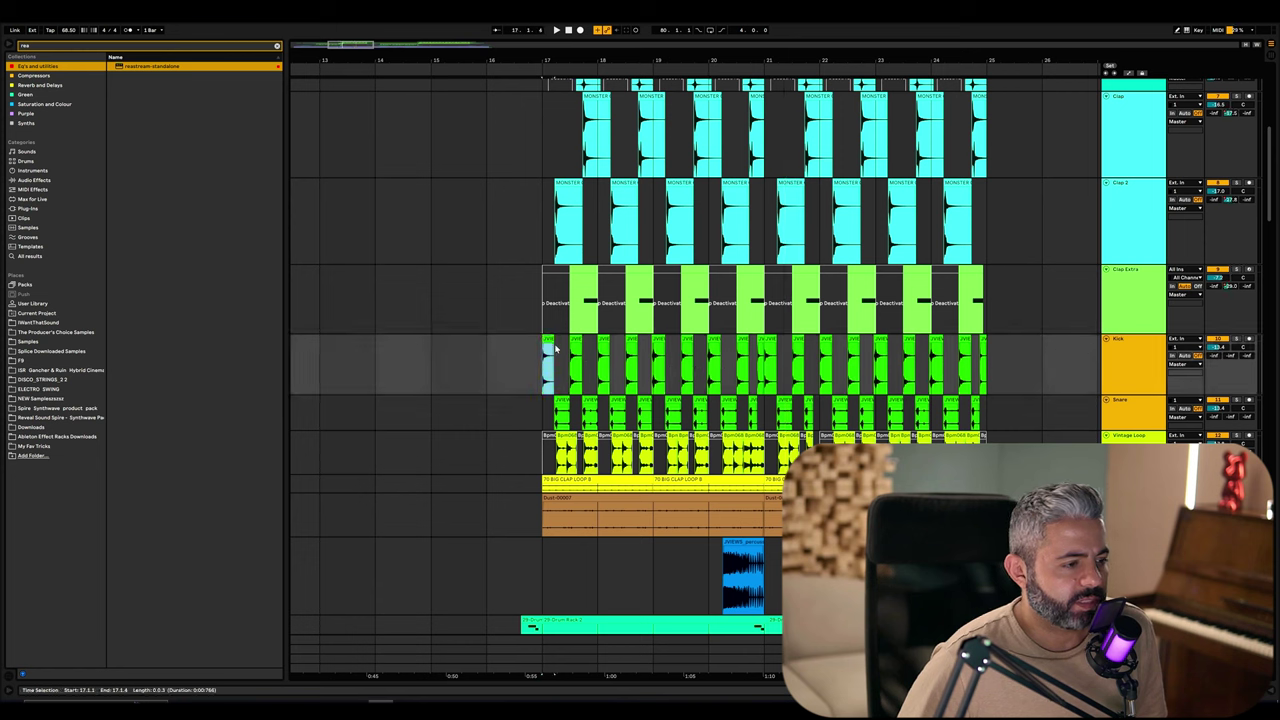
left_click(1122, 363)
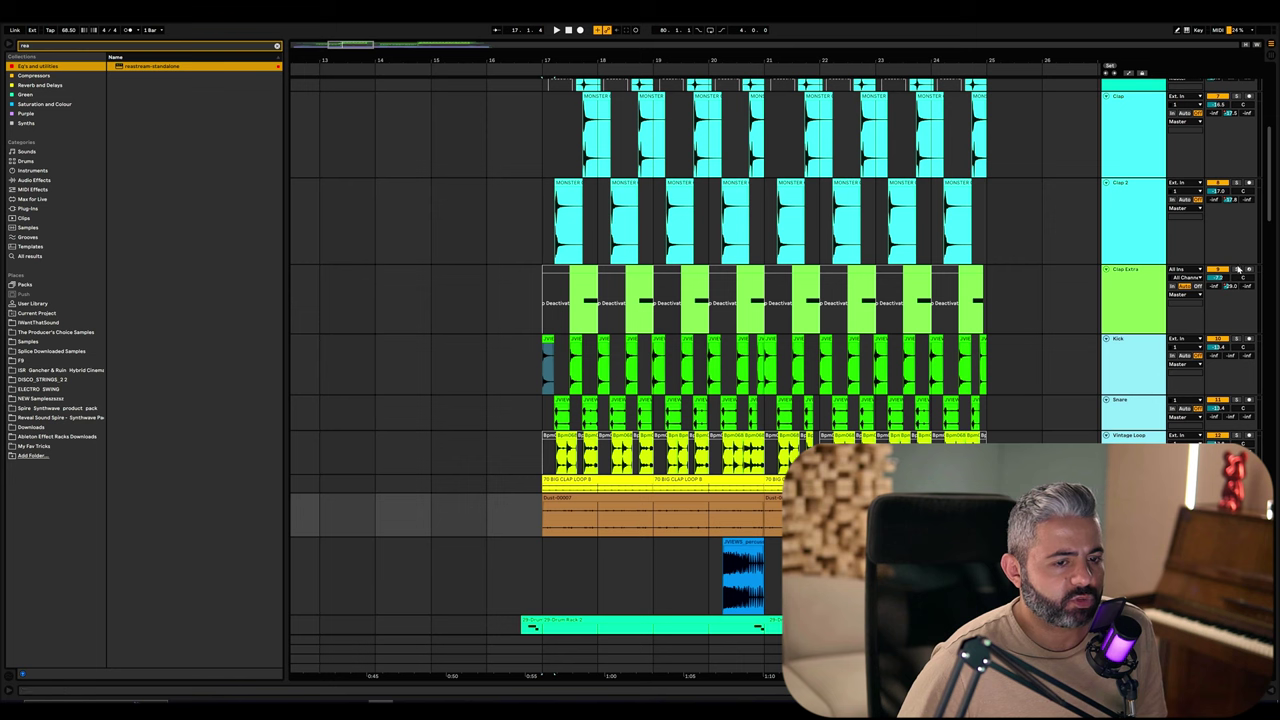
left_click(1237, 340)
key("space")
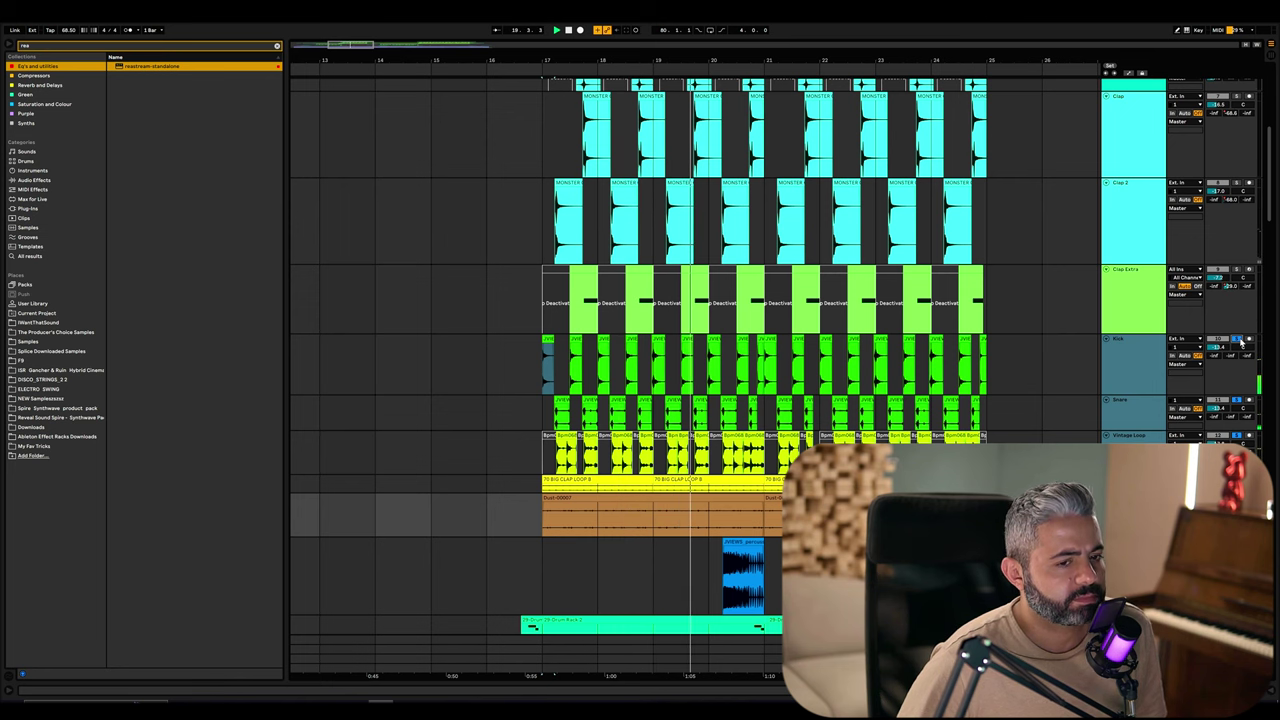
key("space")
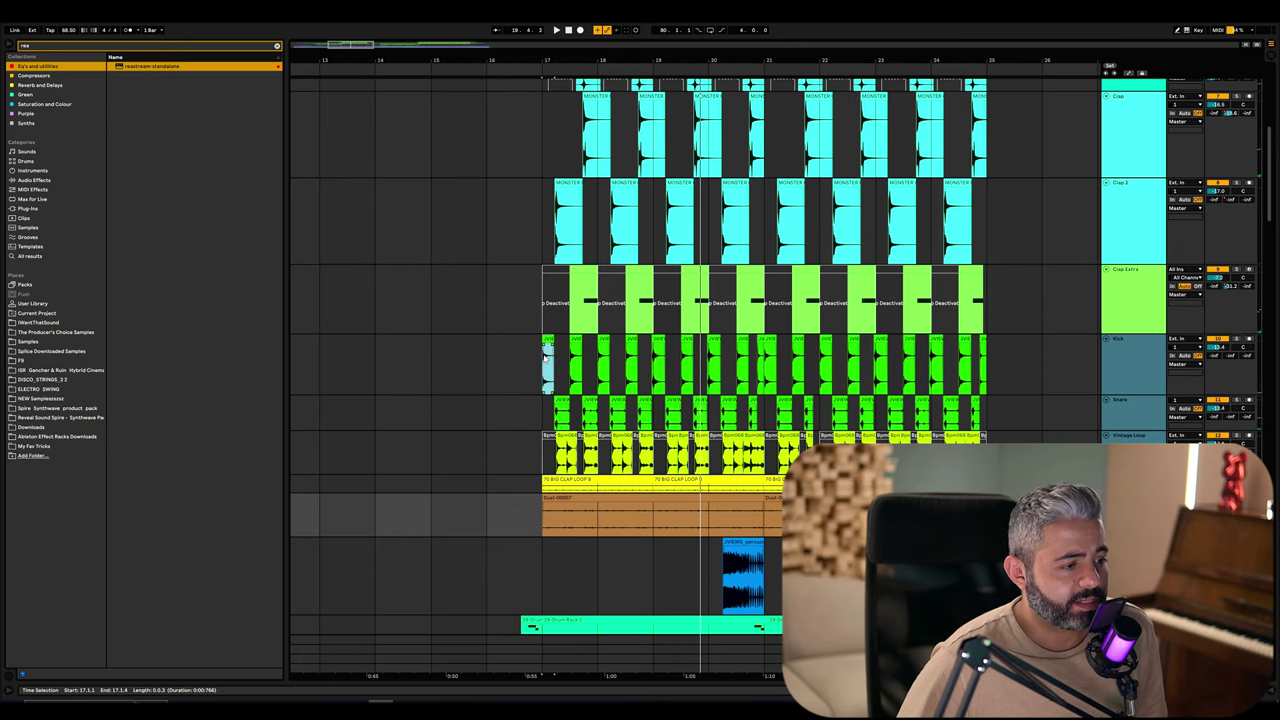
Move the first Kick clip to bar 14 and extend it to bar 17 to expose the uncut percussion loop
scroll(547, 355, "up", 2)
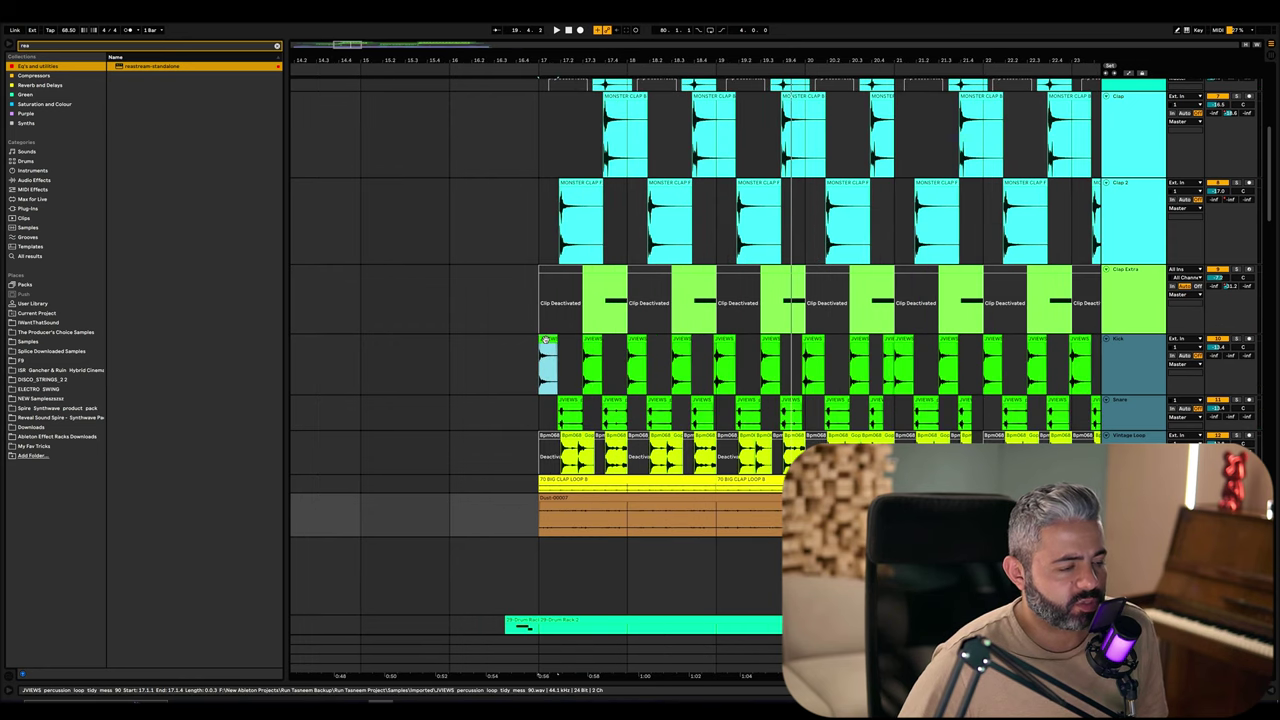
scroll(500, 398, "left", 3)
left_click_drag(637, 342, 364, 408)
scroll(364, 408, "up", 2)
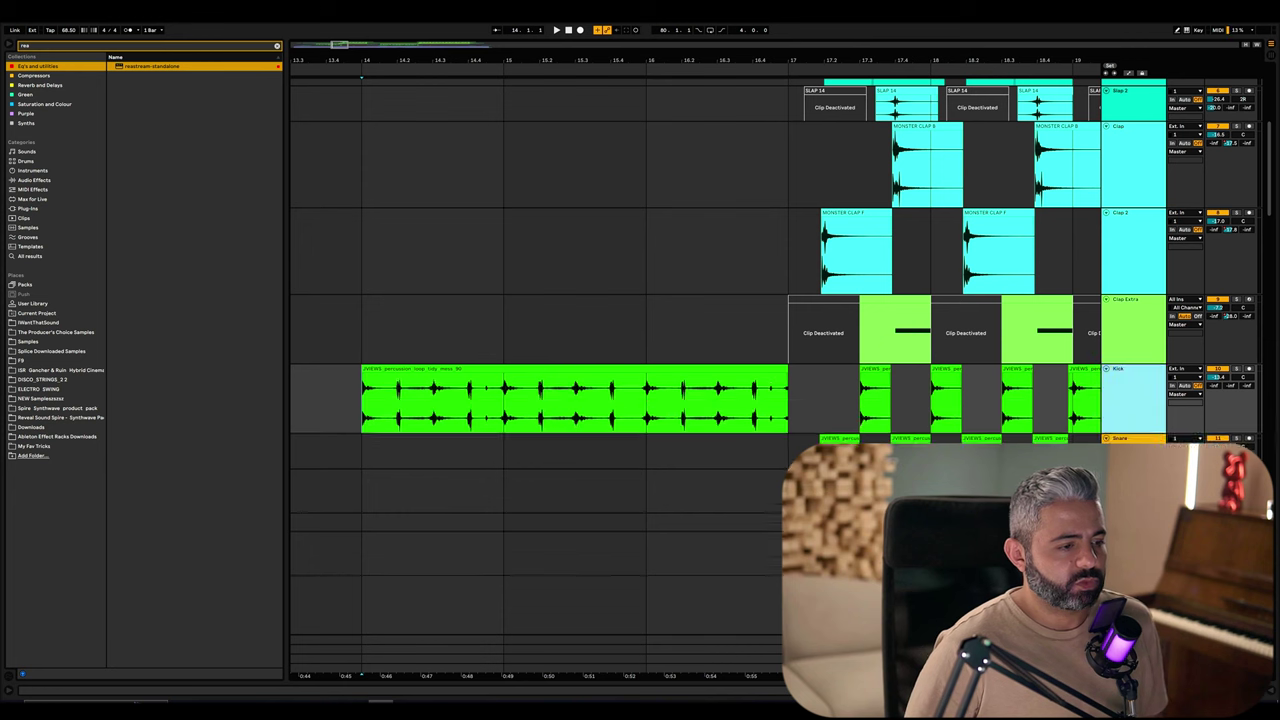
Make the Kick track taller, play its uncut loop solo from bar 14, and undo the clip's move and extension
left_click_drag(1122, 427, 1122, 461)
left_click(1236, 370)
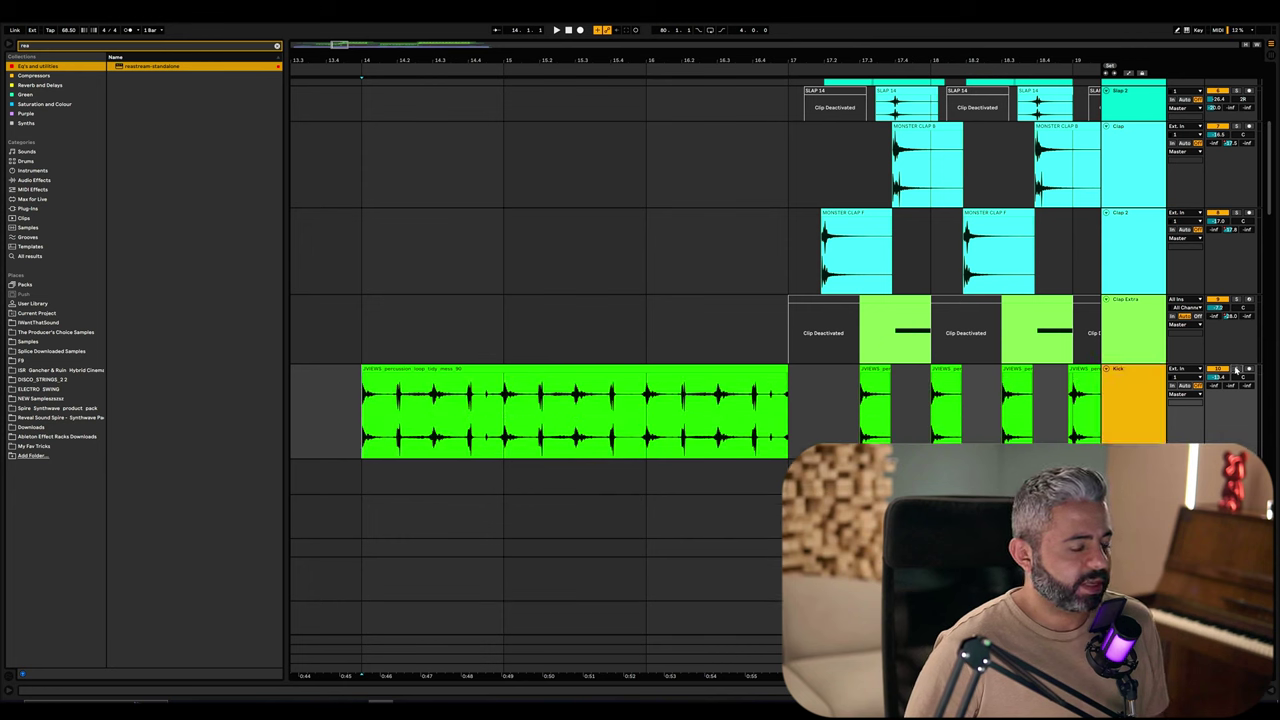
key("space")
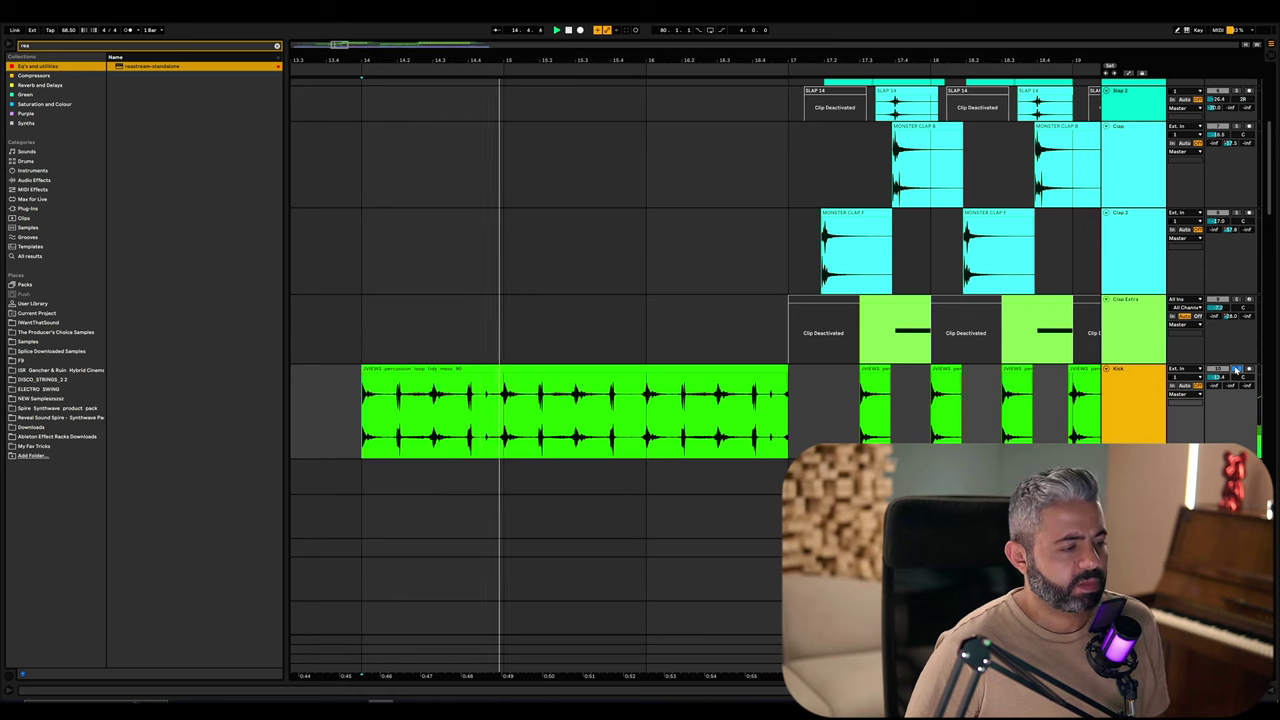
key("Delete")
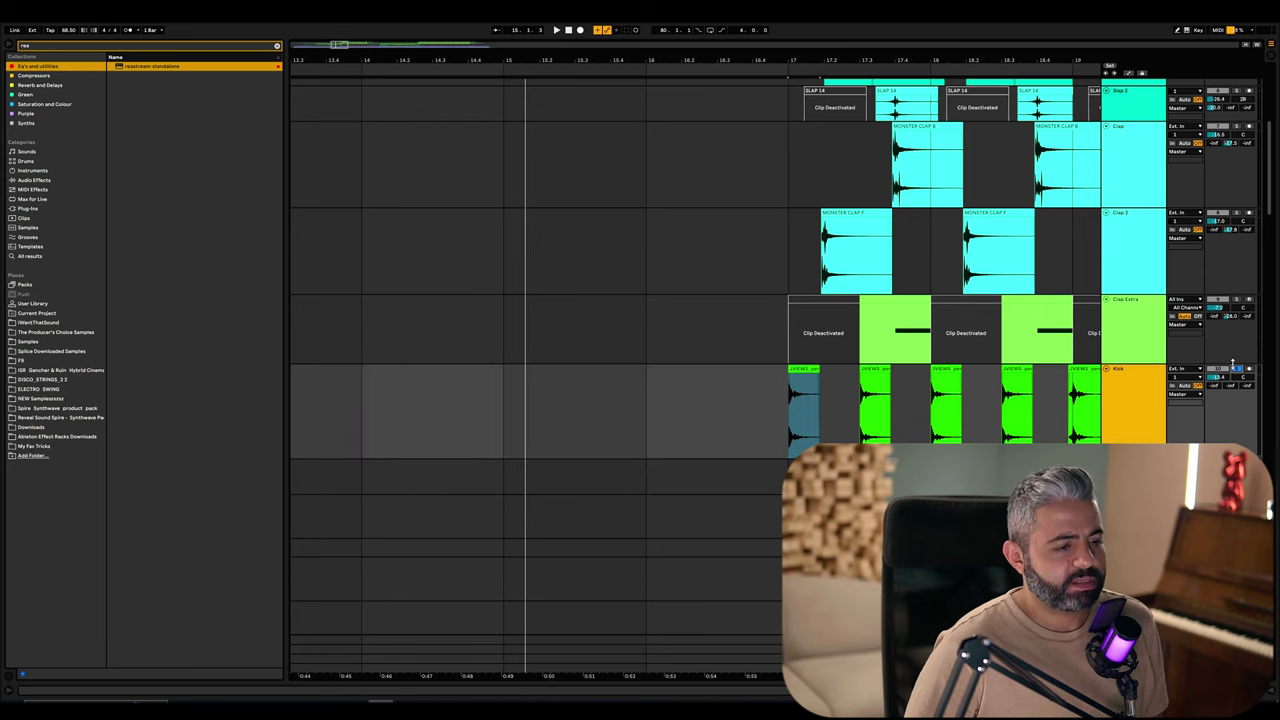
Play the soloed Kick track's chopped clips from bar 17
left_click(767, 428)
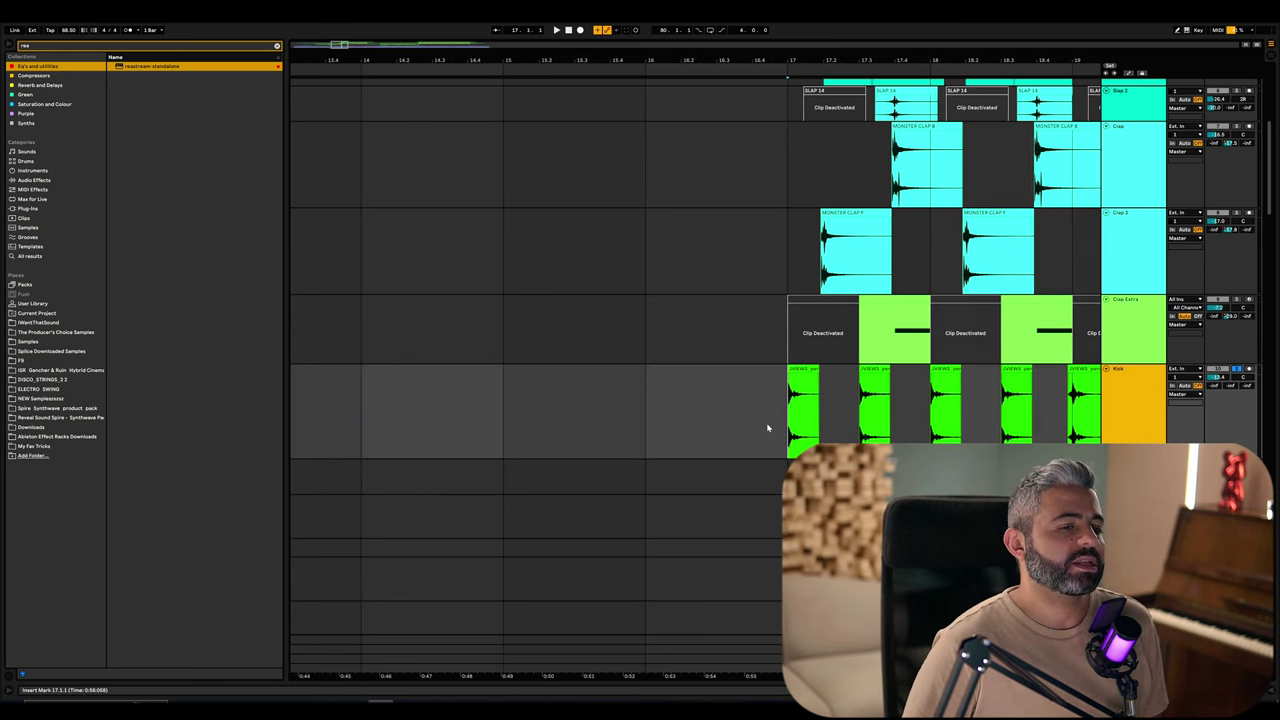
scroll(786, 431, "right", 3)
scroll(784, 428, "right", 4)
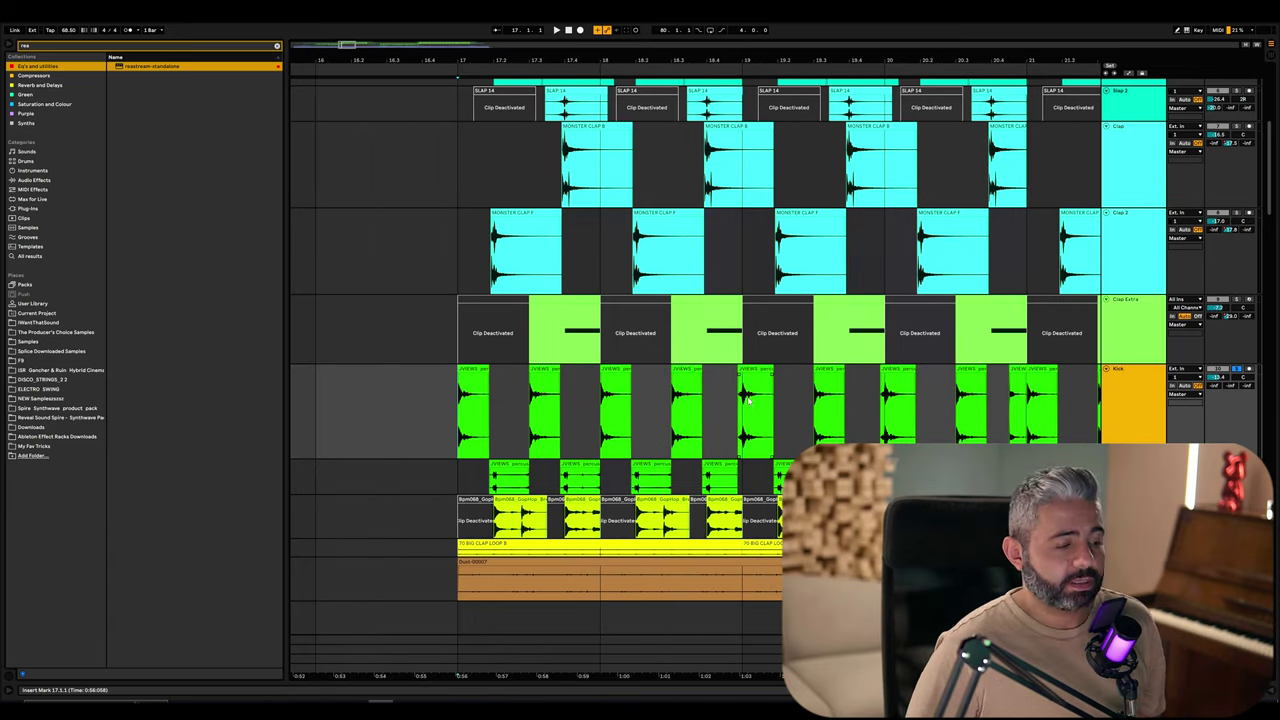
key("space")
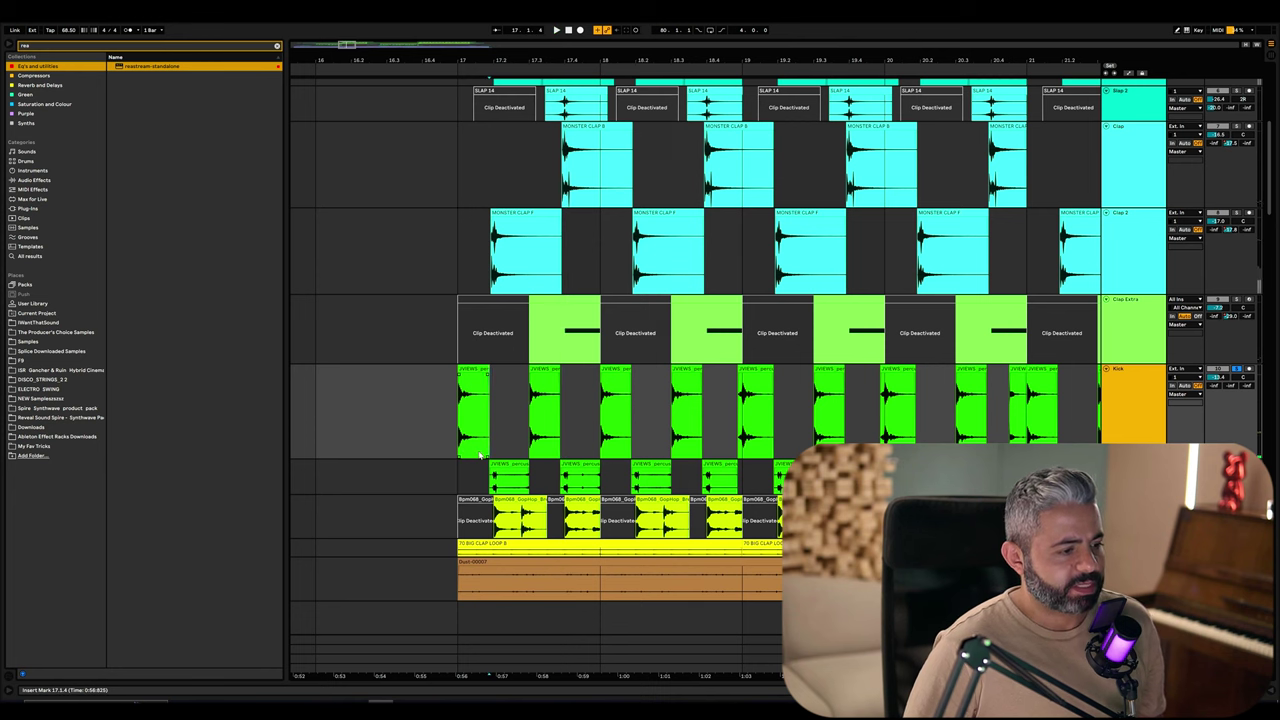
scroll(480, 455, "up", 3)
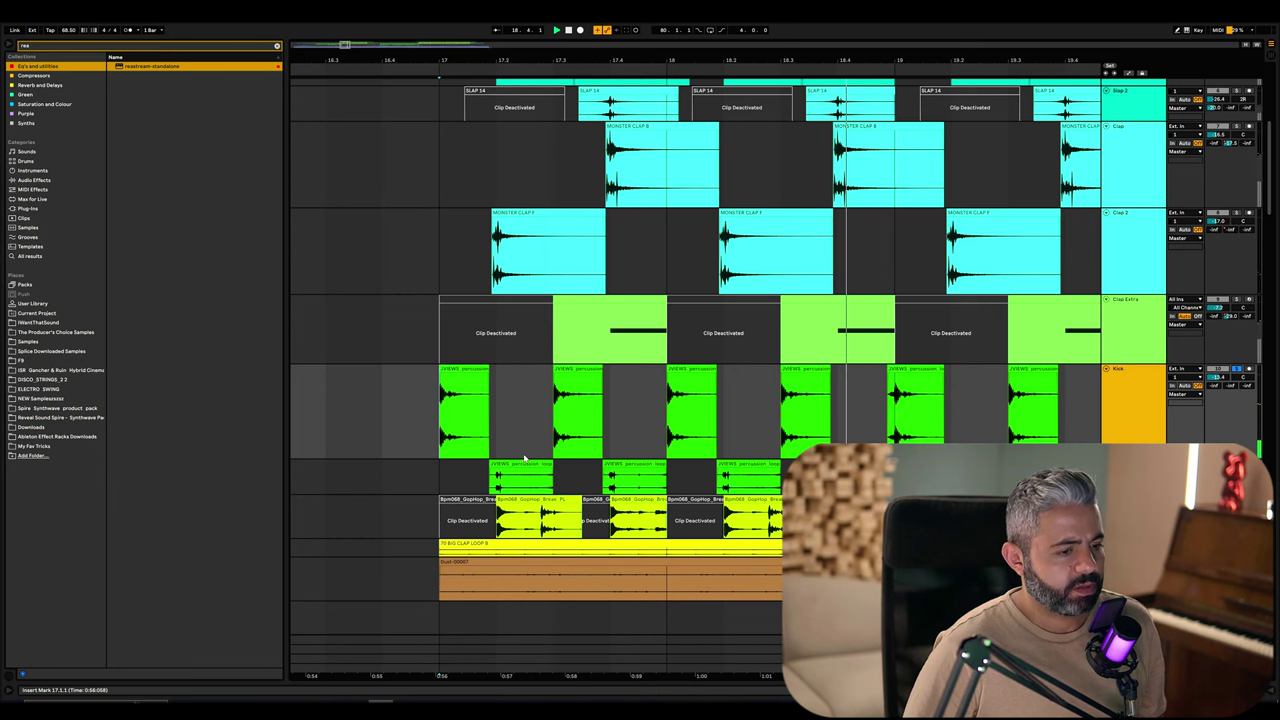
key("minus")
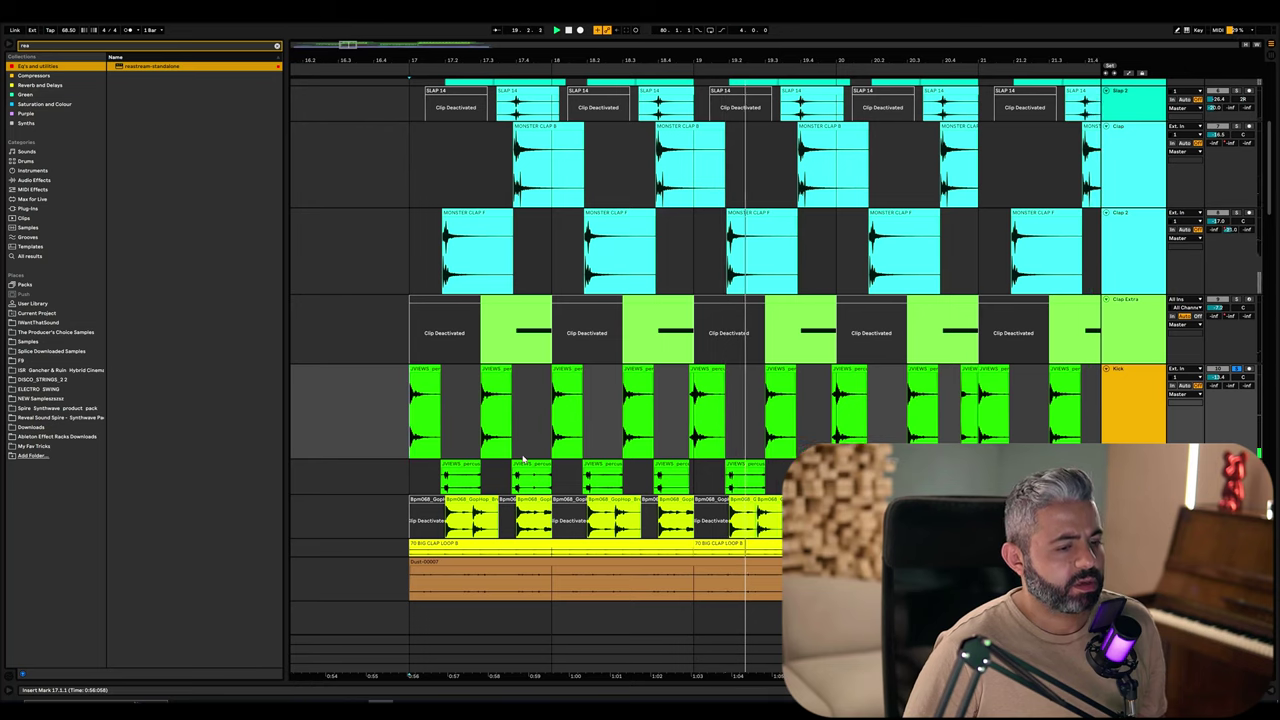
key("minus")
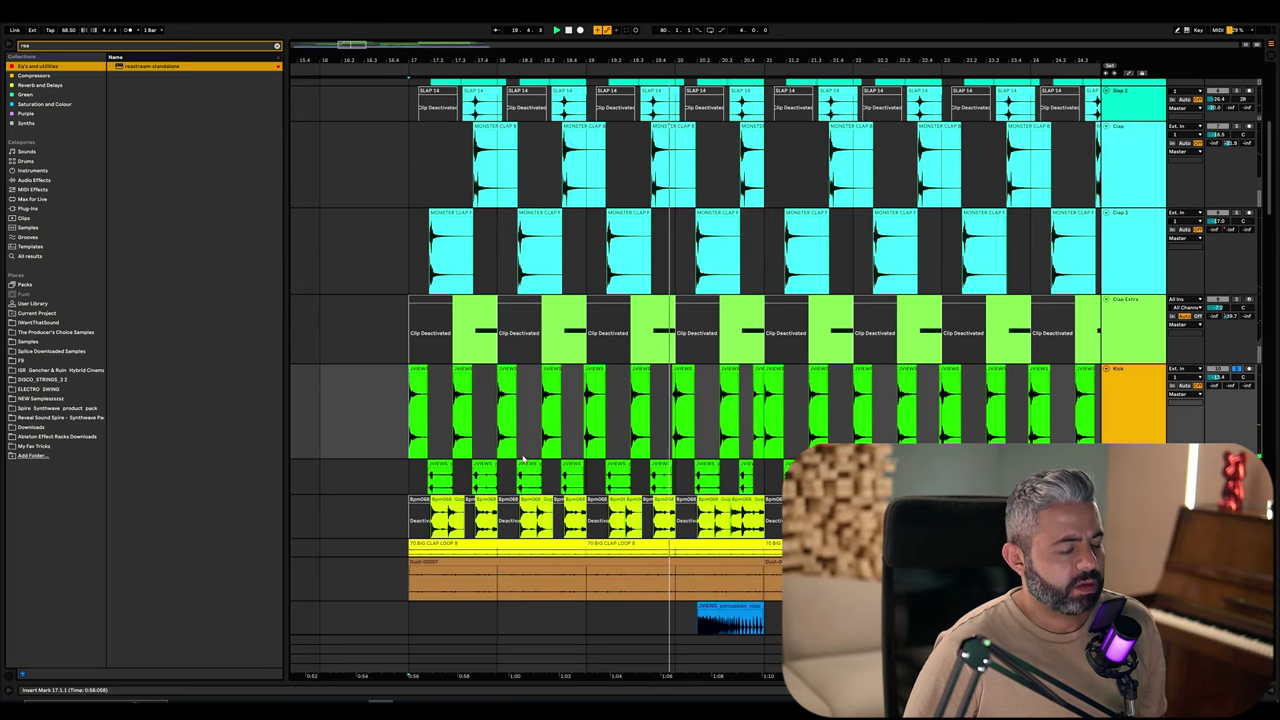
scroll(522, 458, "left", 2)
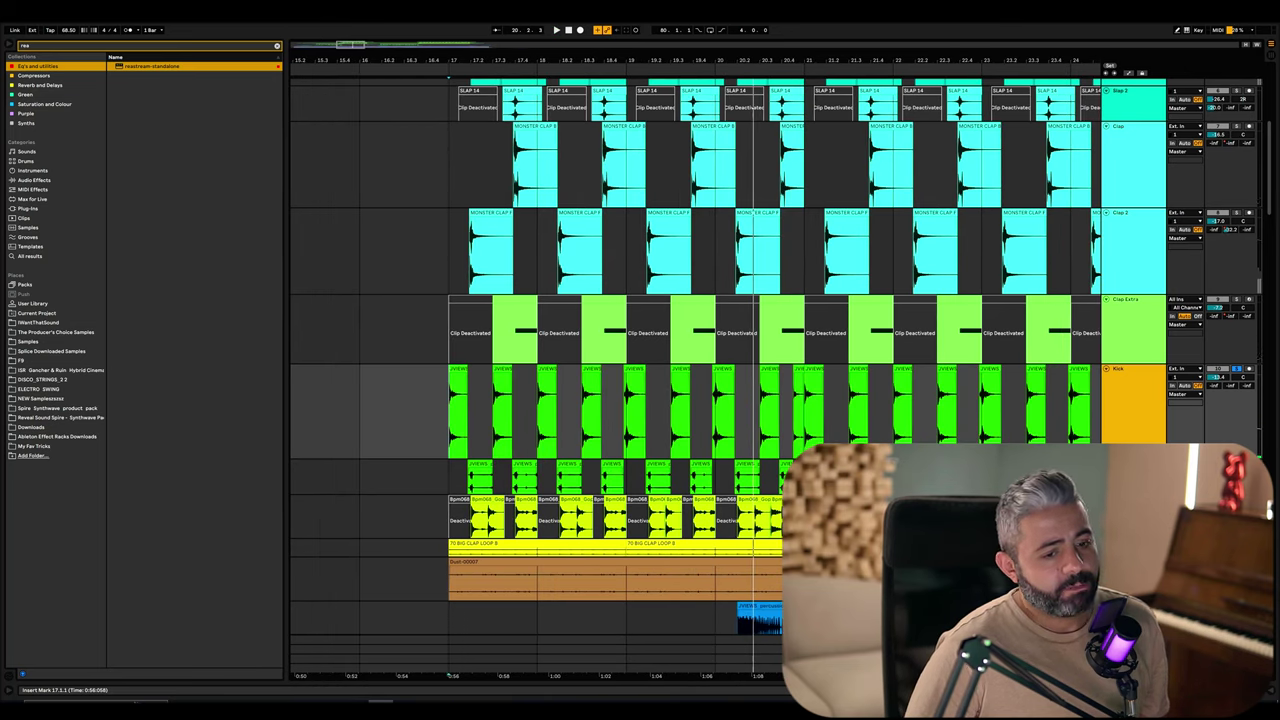
Add the Snare track to the soloed Kick and play both from bar 17
left_click(453, 493)
key("plus")
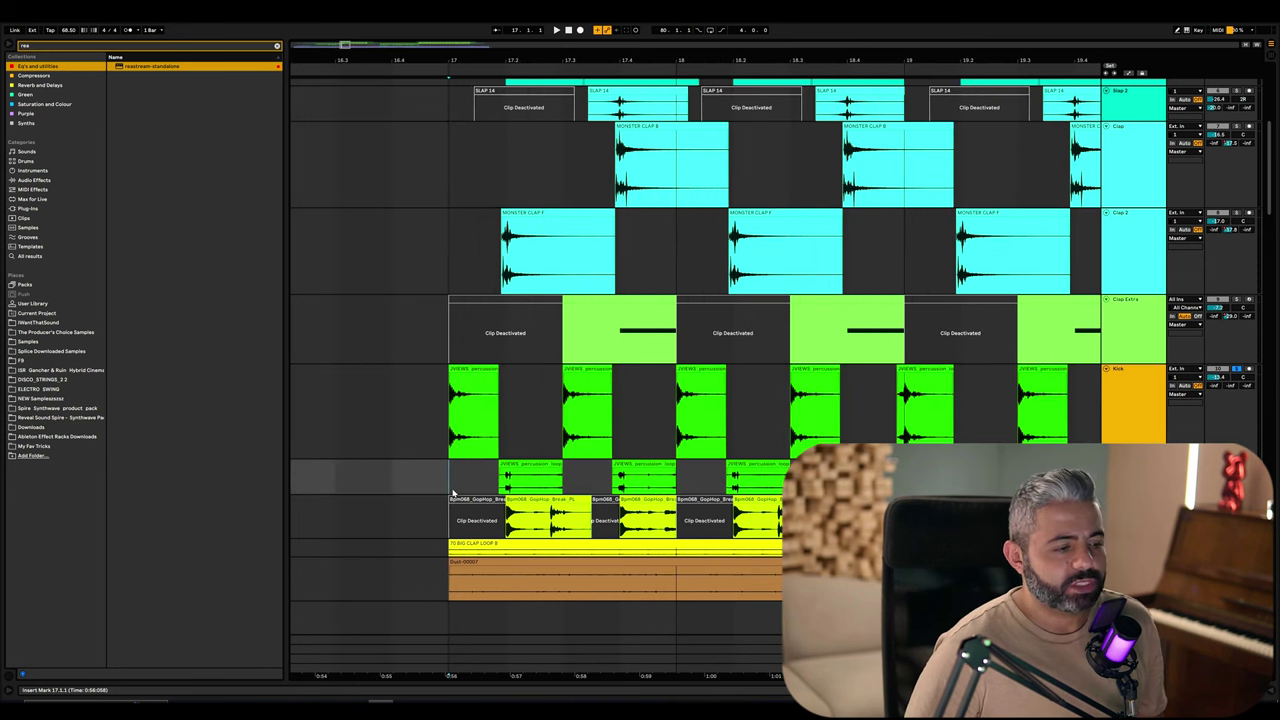
scroll(480, 480, "down", 2)
key("space")
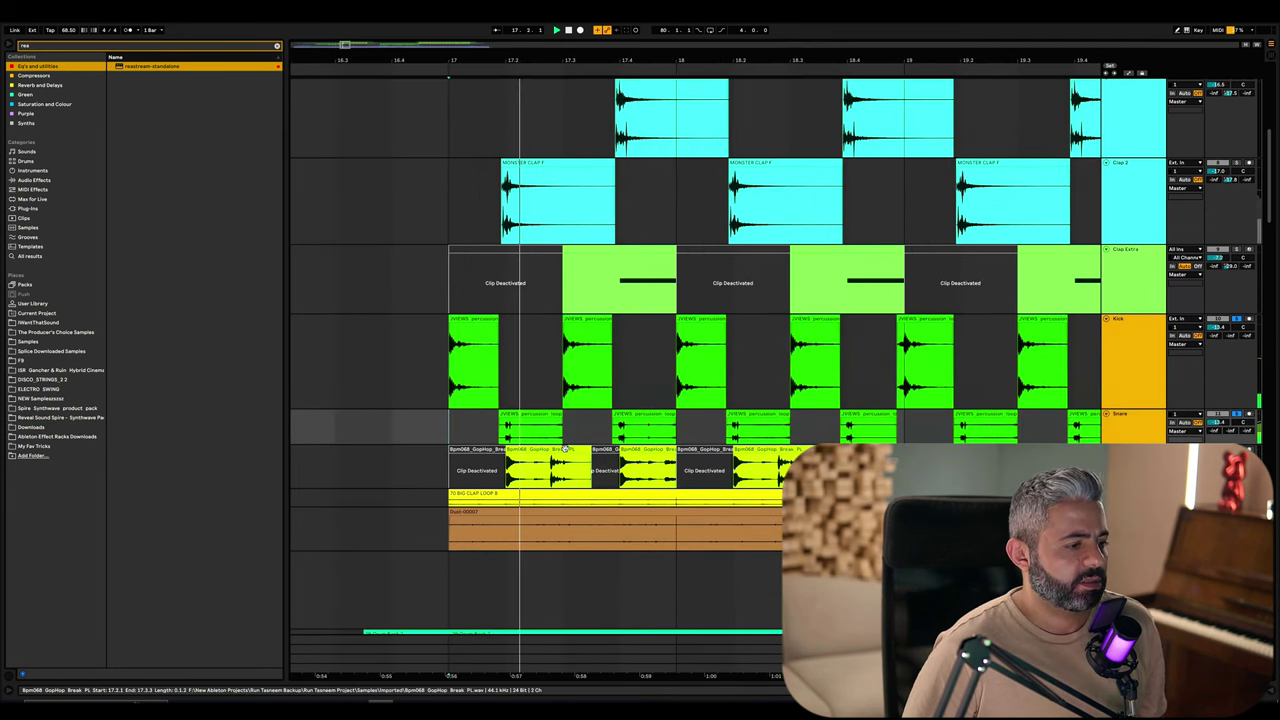
scroll(565, 450, "left", 1)
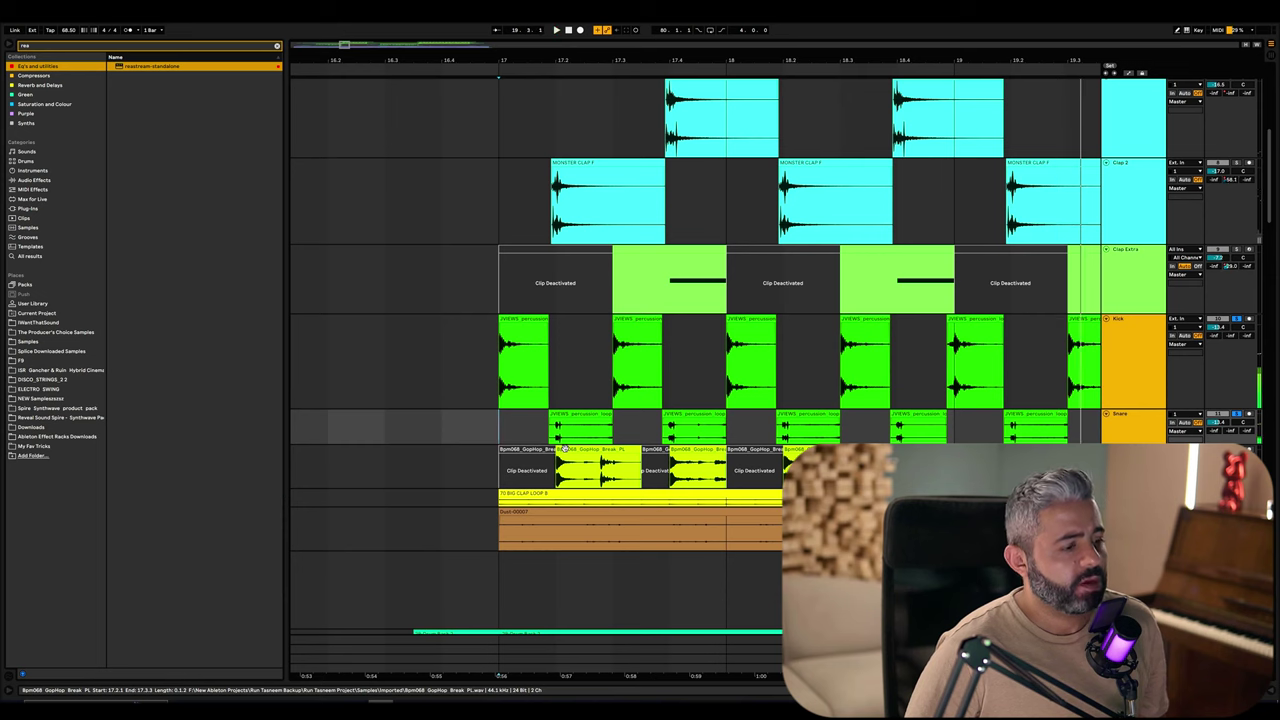
Move the first active Vintage Loop clip to 15.2.1, extend it to bar 17, and play the uncut break
scroll(600, 458, "left", 3)
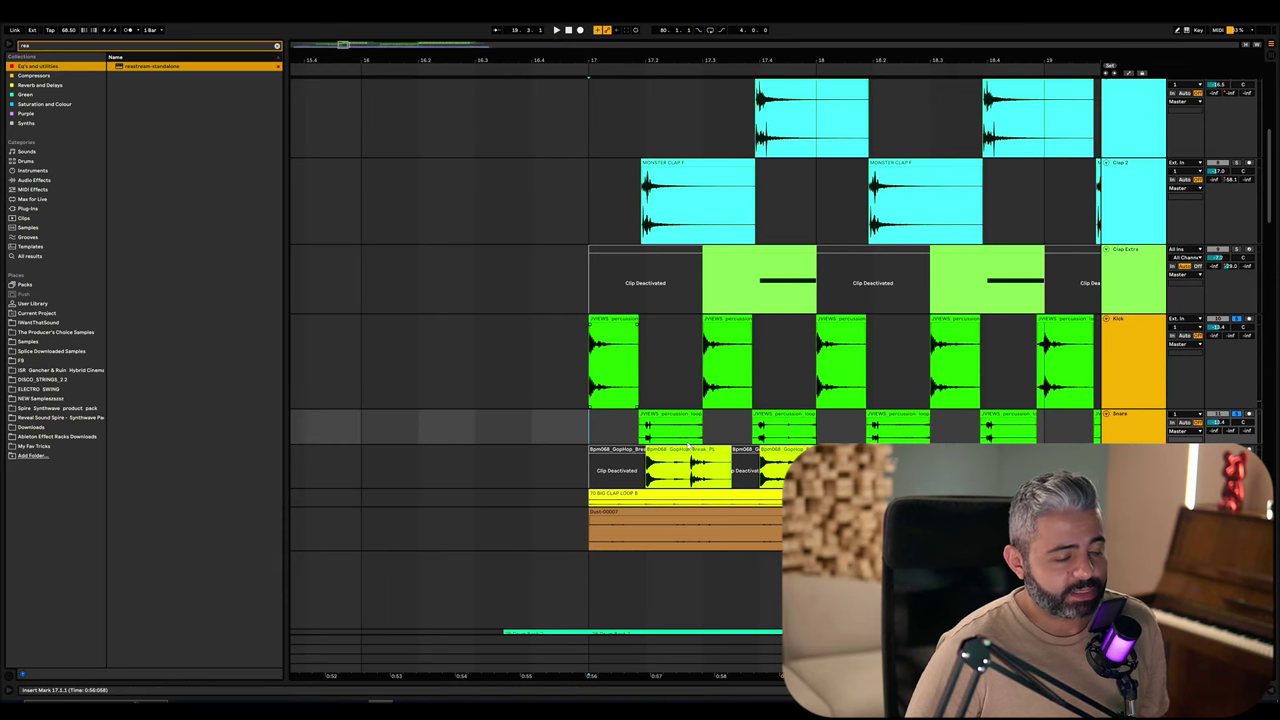
scroll(688, 447, "left", 3)
scroll(688, 447, "up", 2)
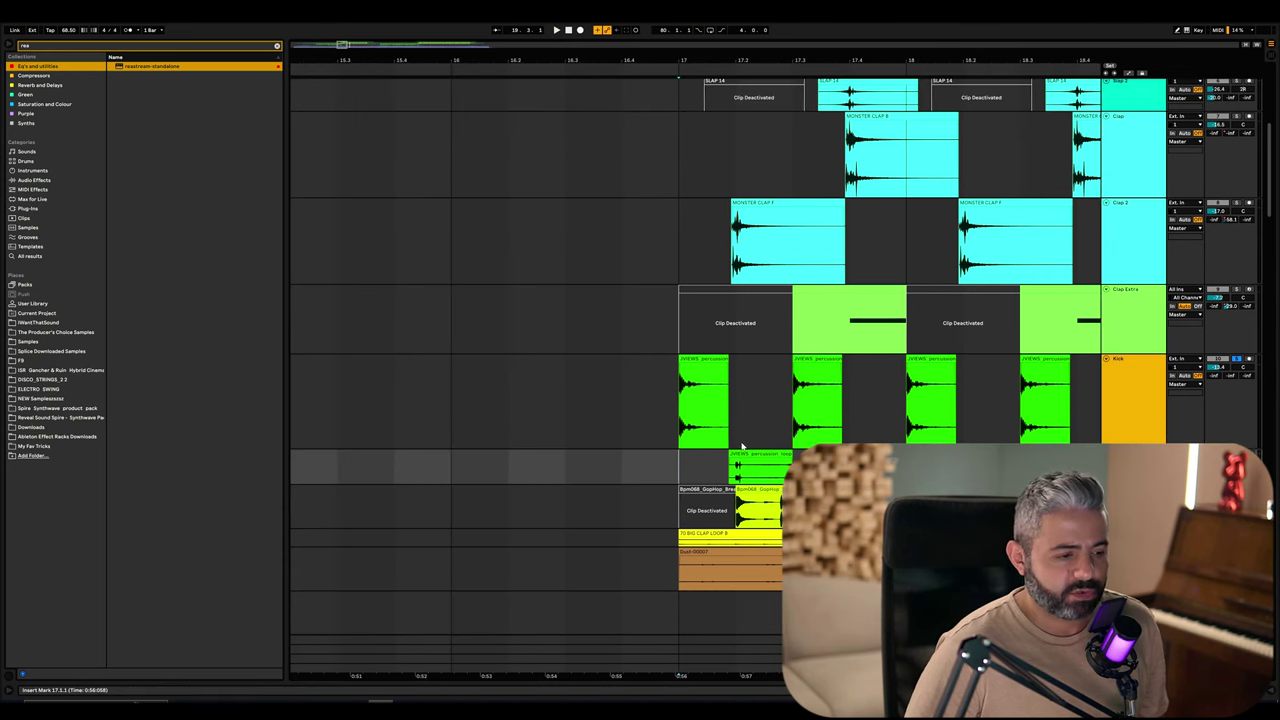
left_click(757, 488)
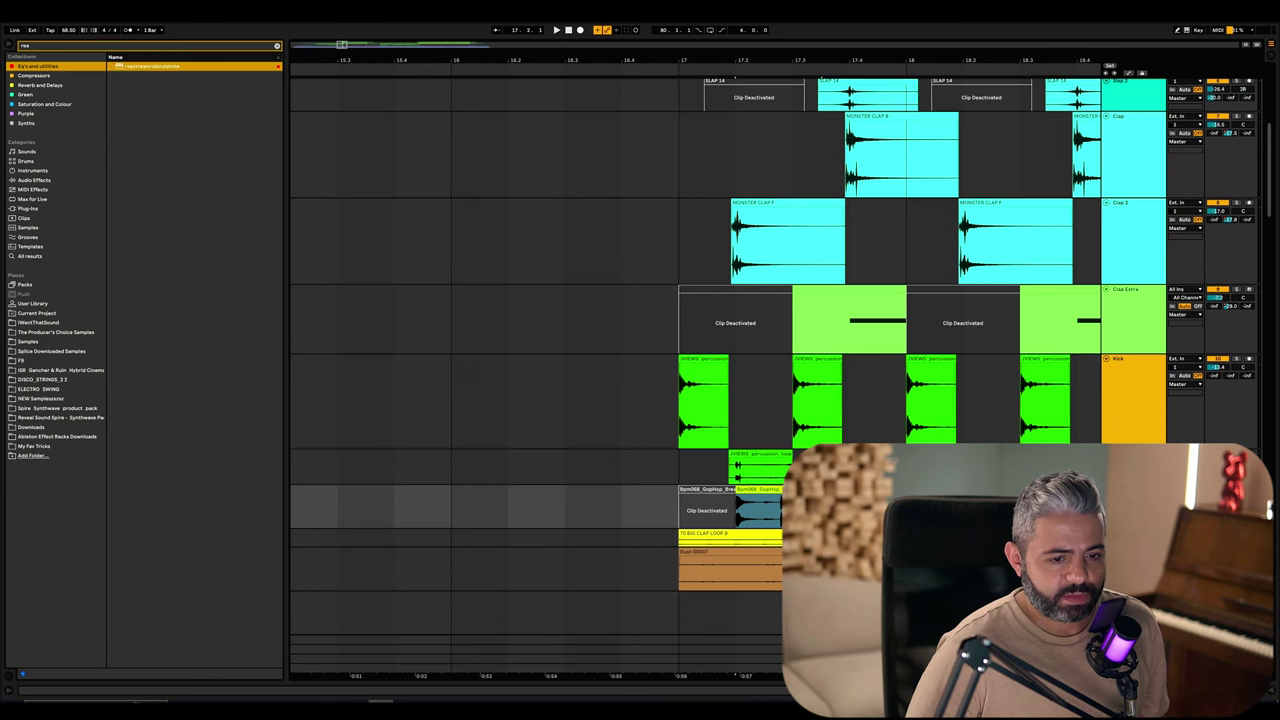
left_click_drag(740, 492, 372, 510)
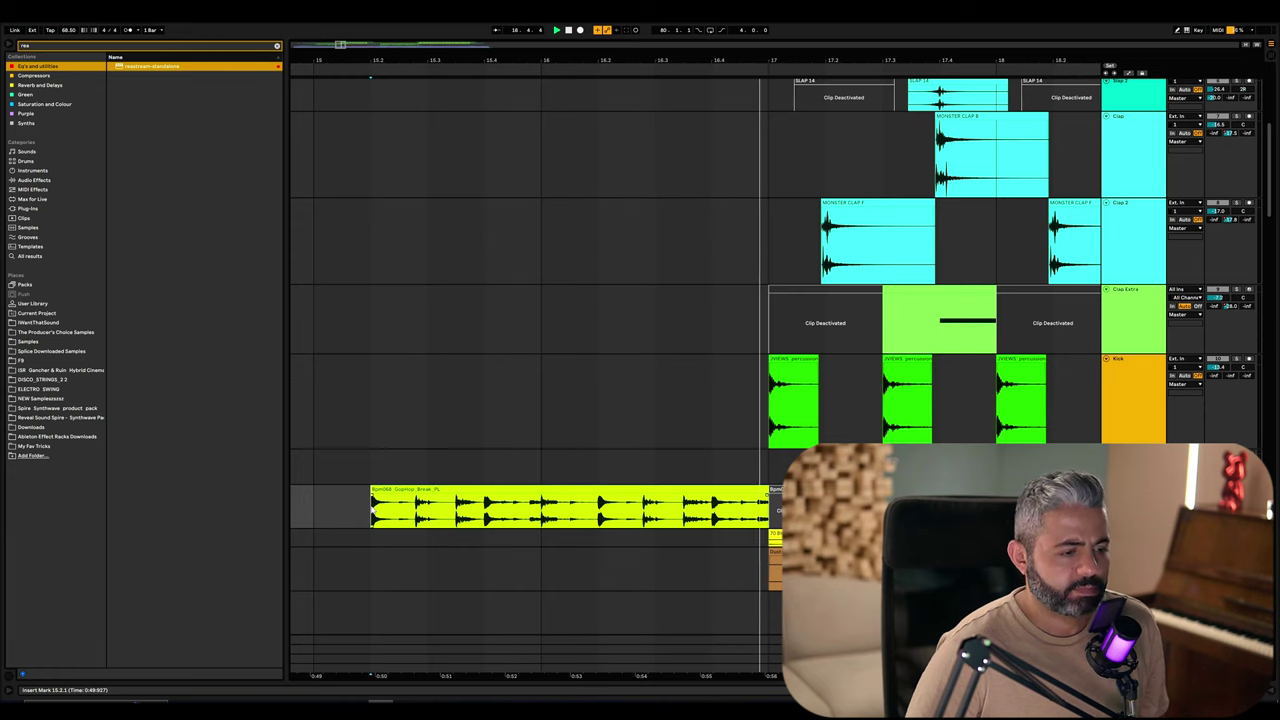
Undo the Vintage Loop clip's move and extension and play the chopped drum layers from bar 17
key("ctrl+z")
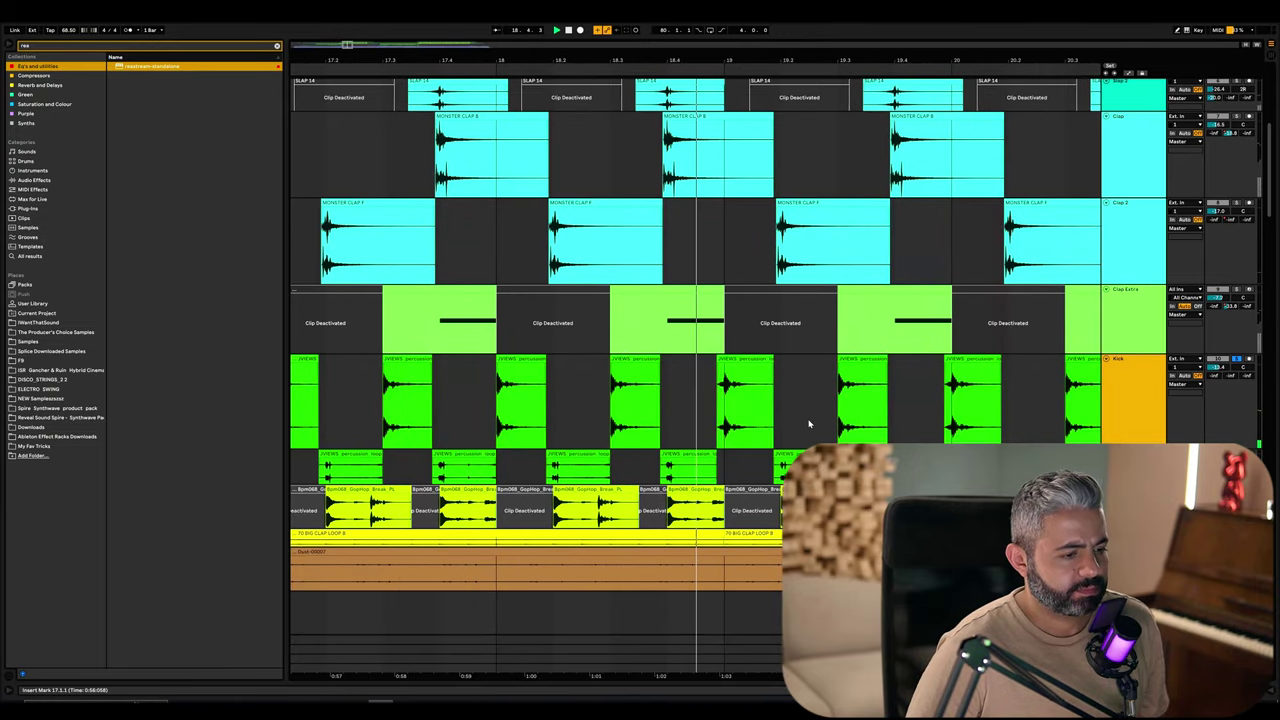
key("minus")
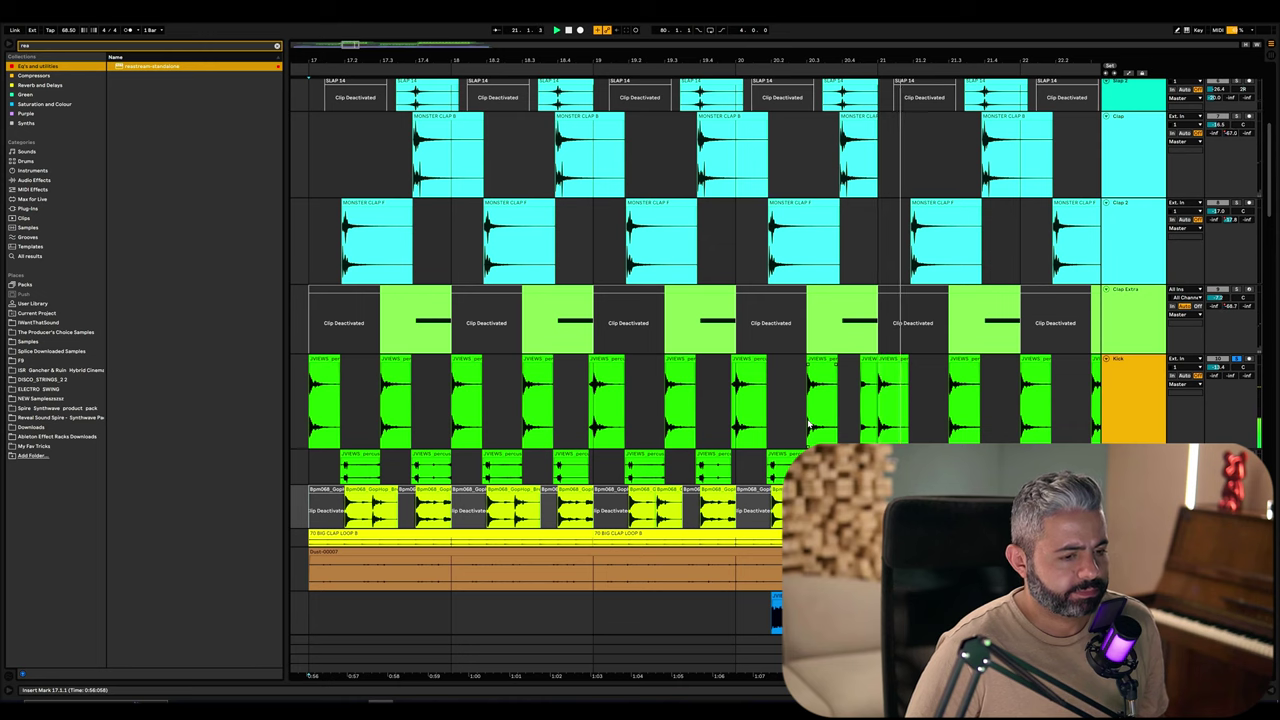
key("minus")
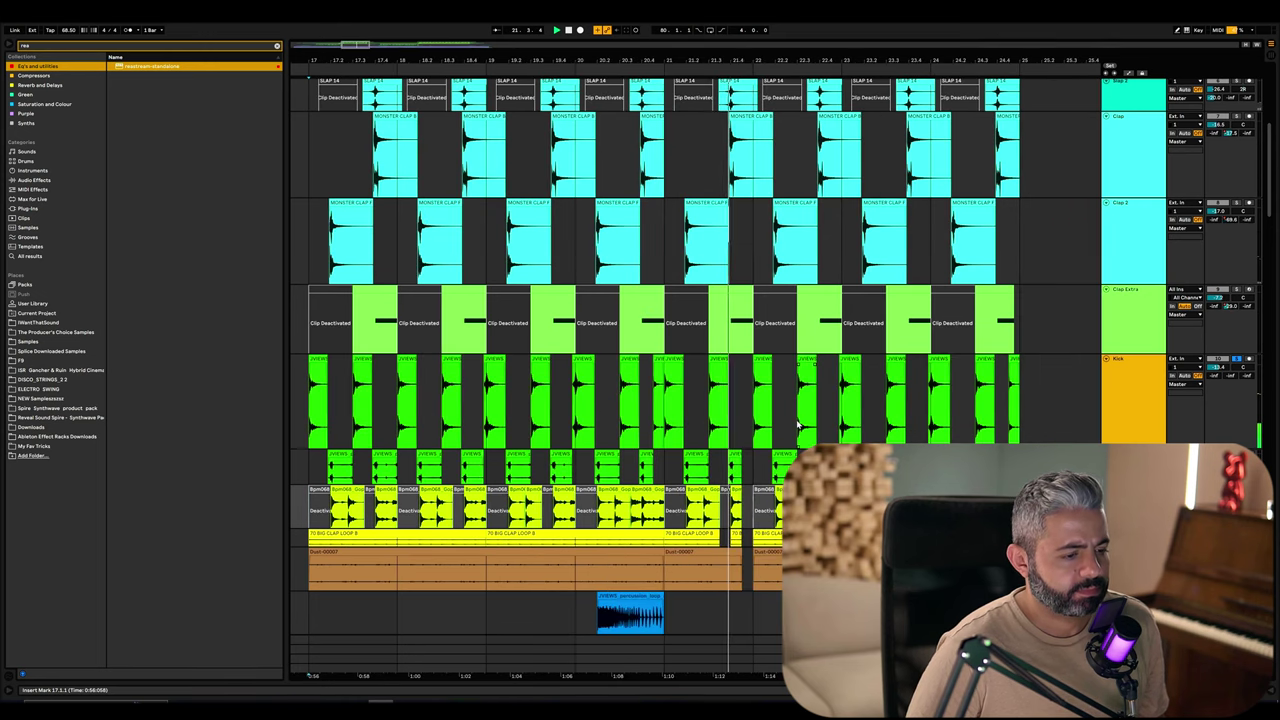
Make the Clap Loop track taller and play the loop layers from bar 17
scroll(808, 425, "down", 1)
left_click(411, 504)
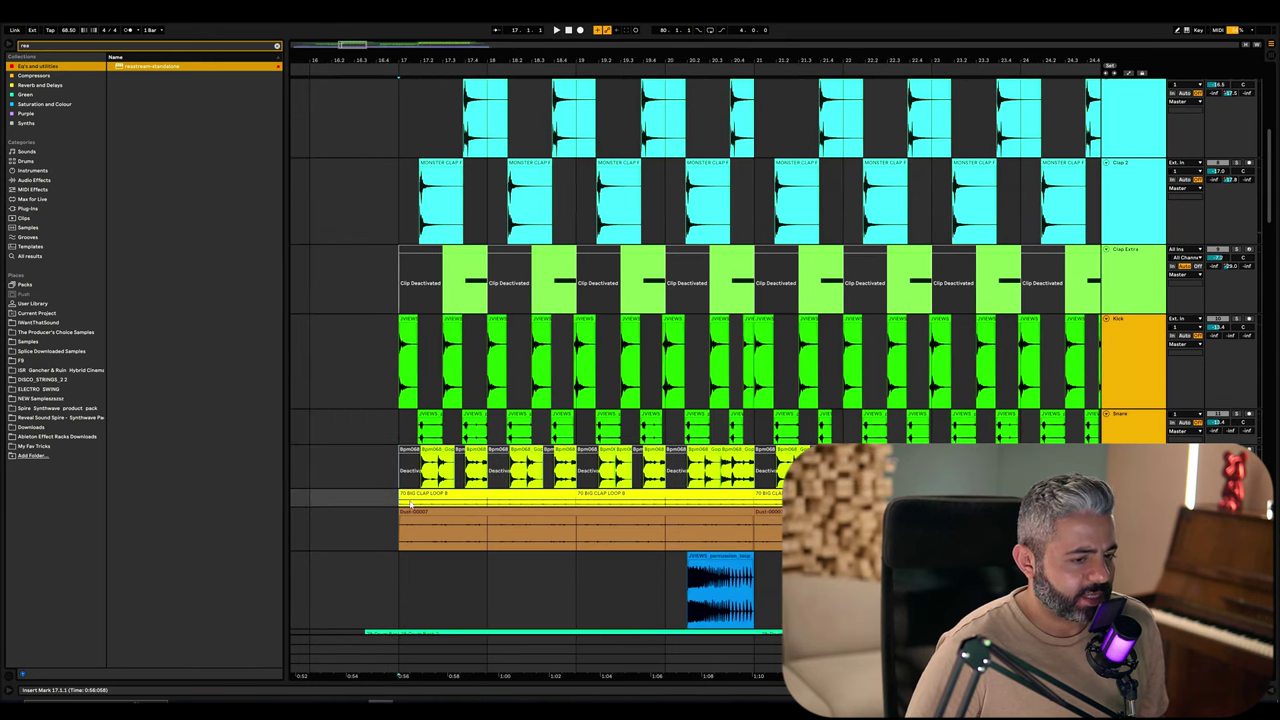
key("alt+plus")
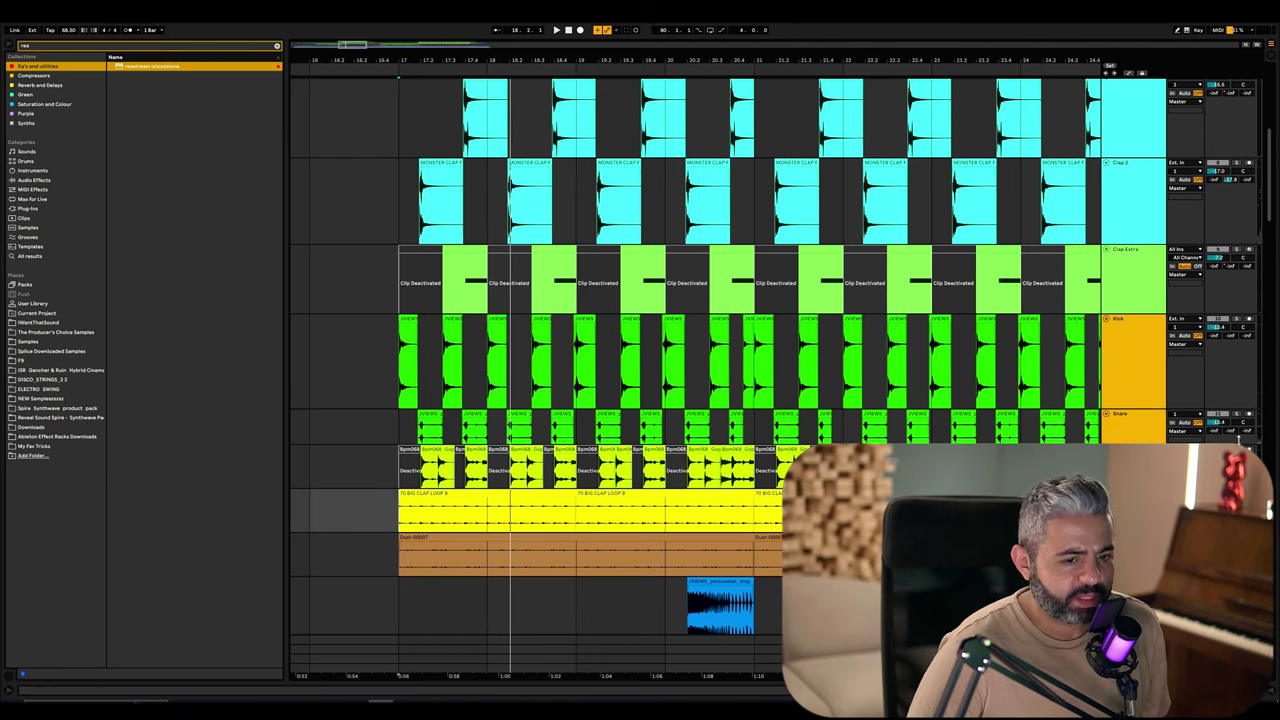
left_click(1237, 249)
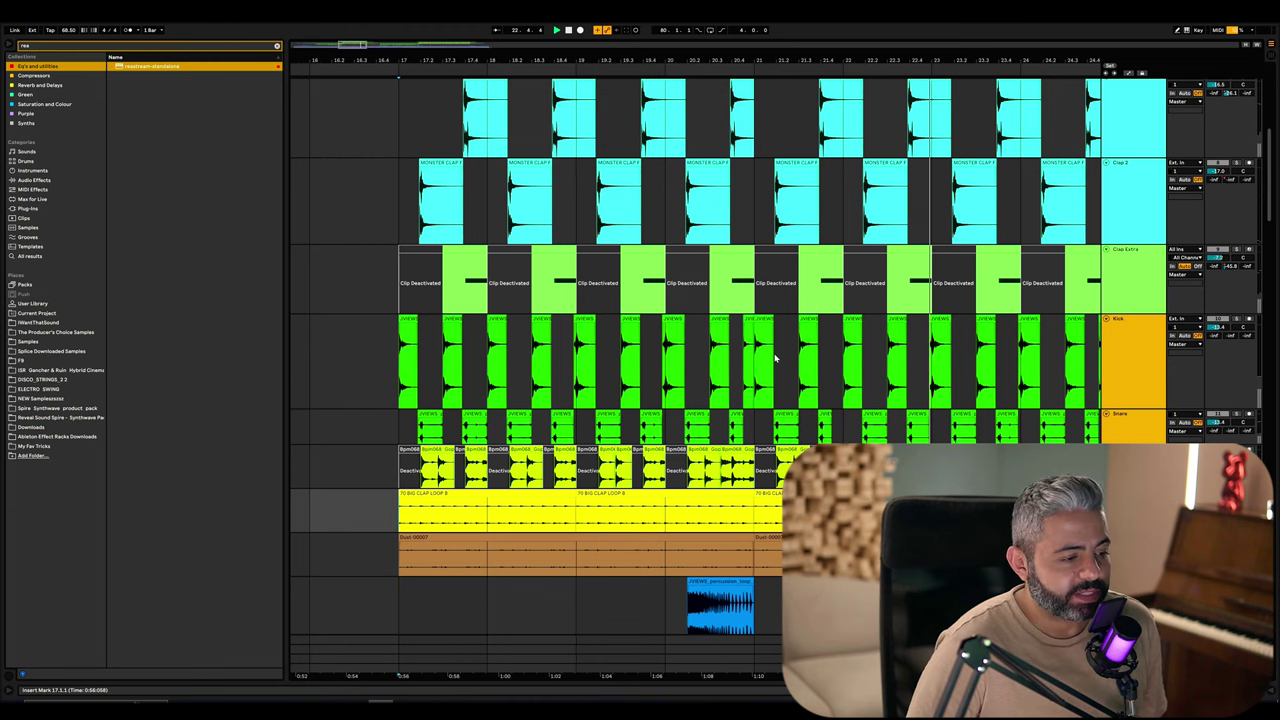
Select the tracks from Kick down through the loops, play them briefly from bar 17, and clear their solos
left_click(1161, 319)
left_click(345, 511)
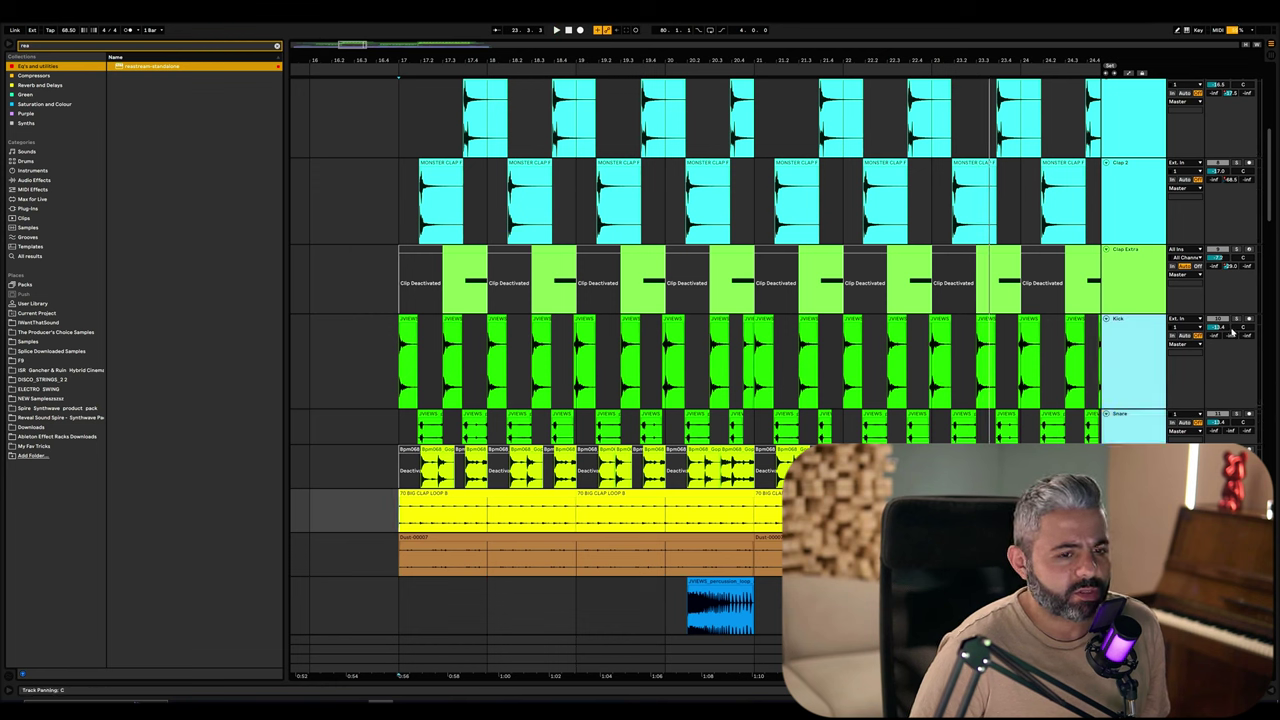
left_click(1237, 319)
left_click(713, 440)
key("space")
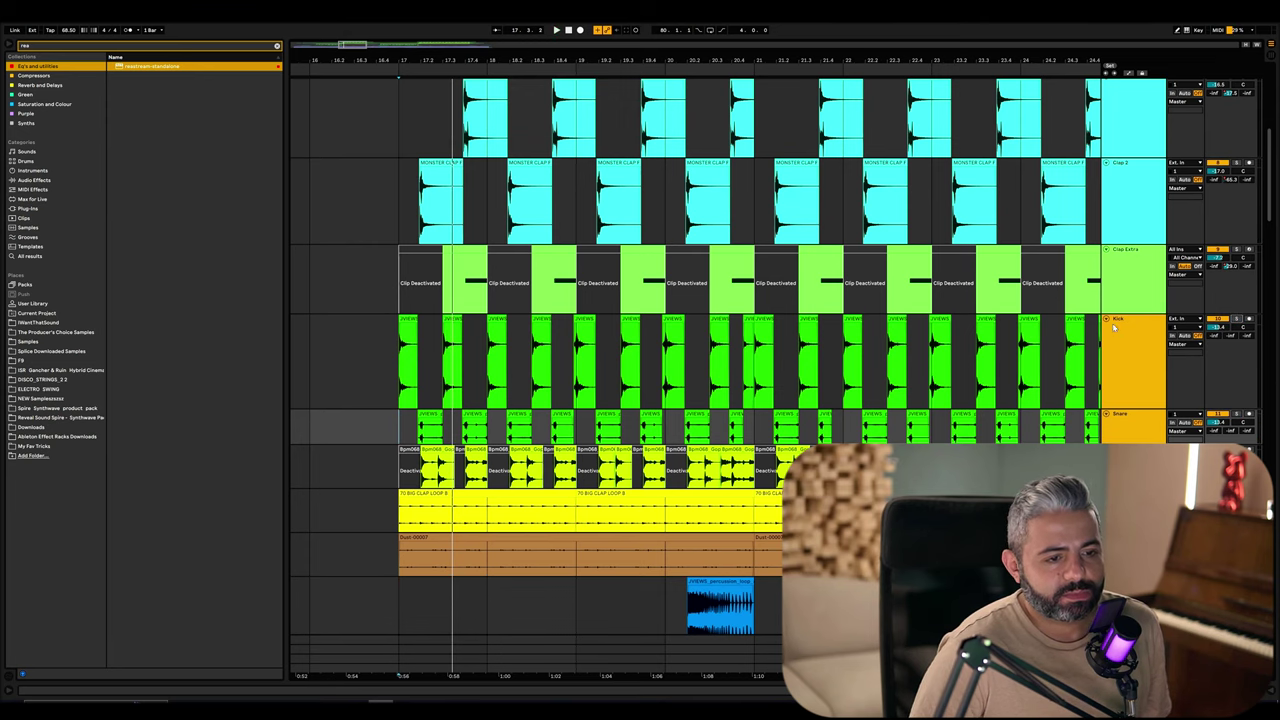
key("h")
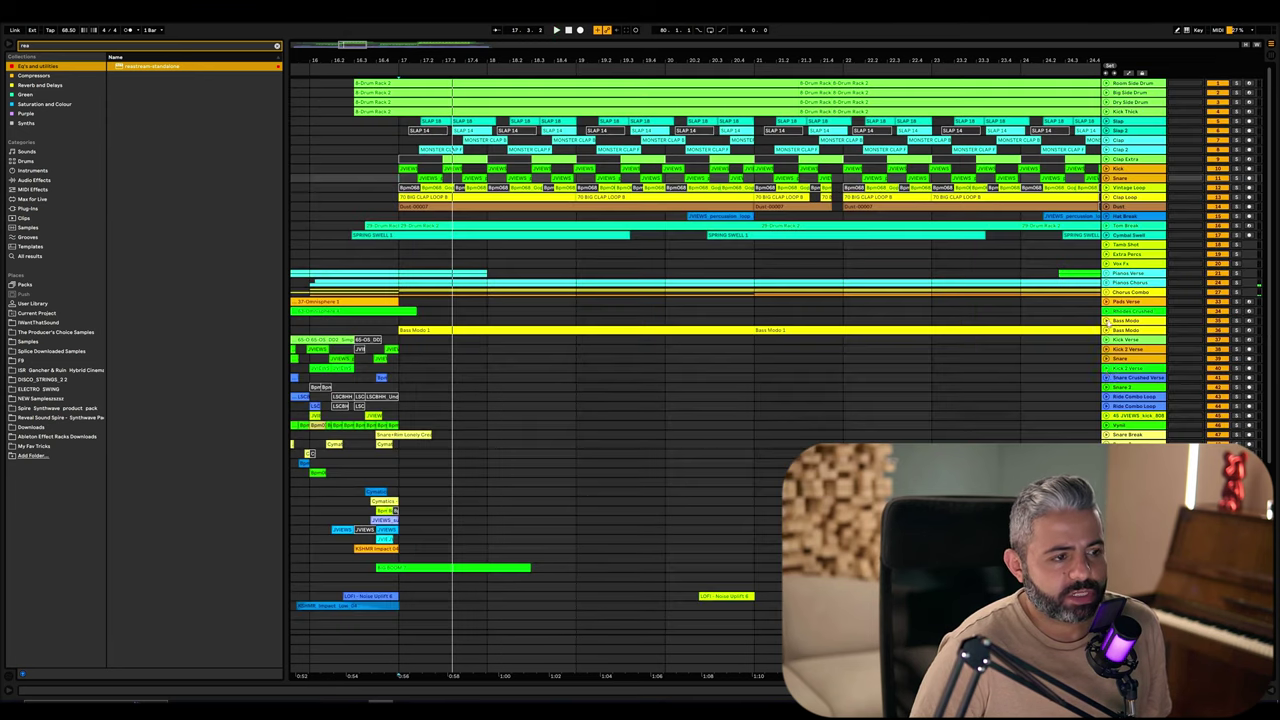
Solo the chorus drum tracks from Room Side Drum down through Cymbal Swell and play them from bar 20 and bar 21
left_click(1125, 208)
left_click(1142, 82, "shift")
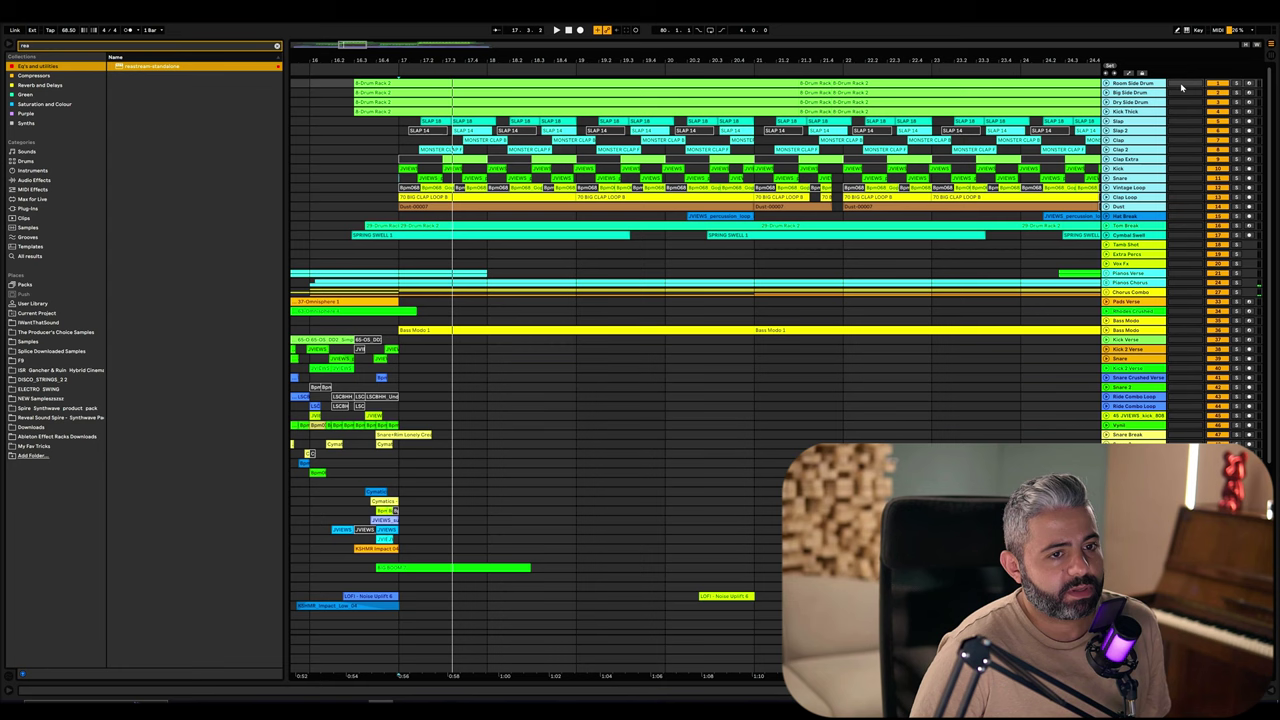
left_click(1237, 84)
left_click(685, 245)
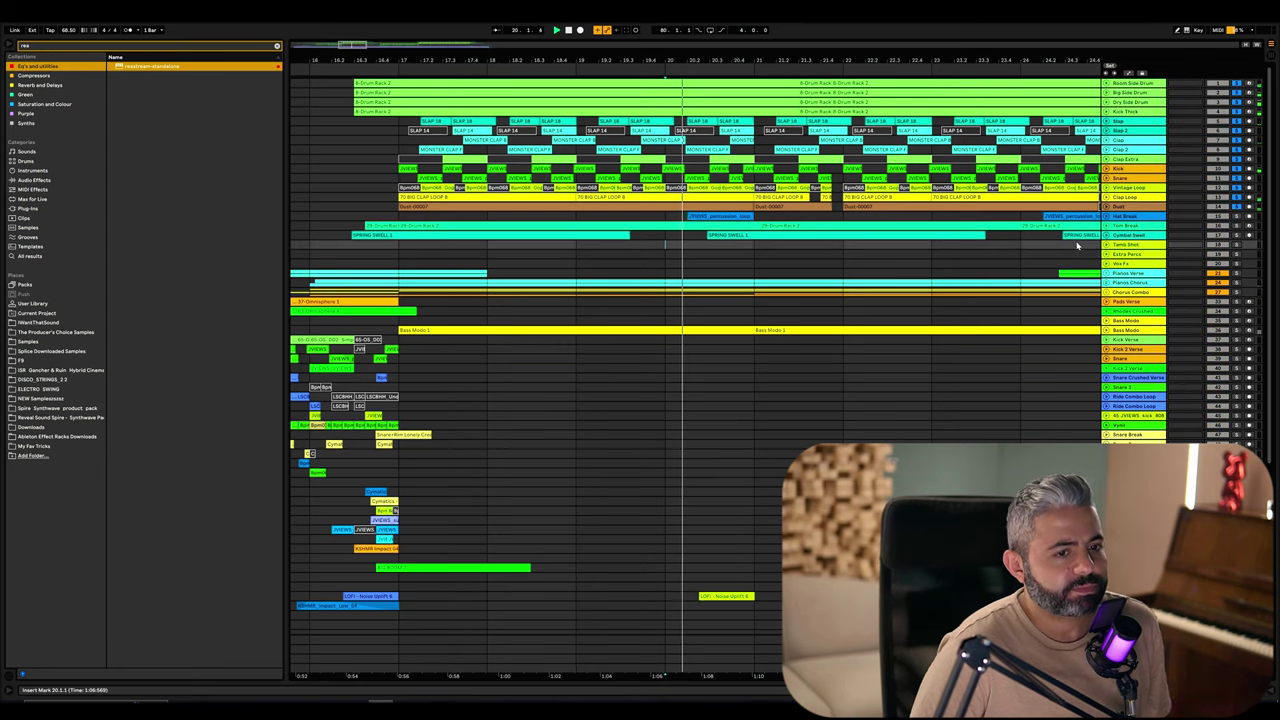
key("h")
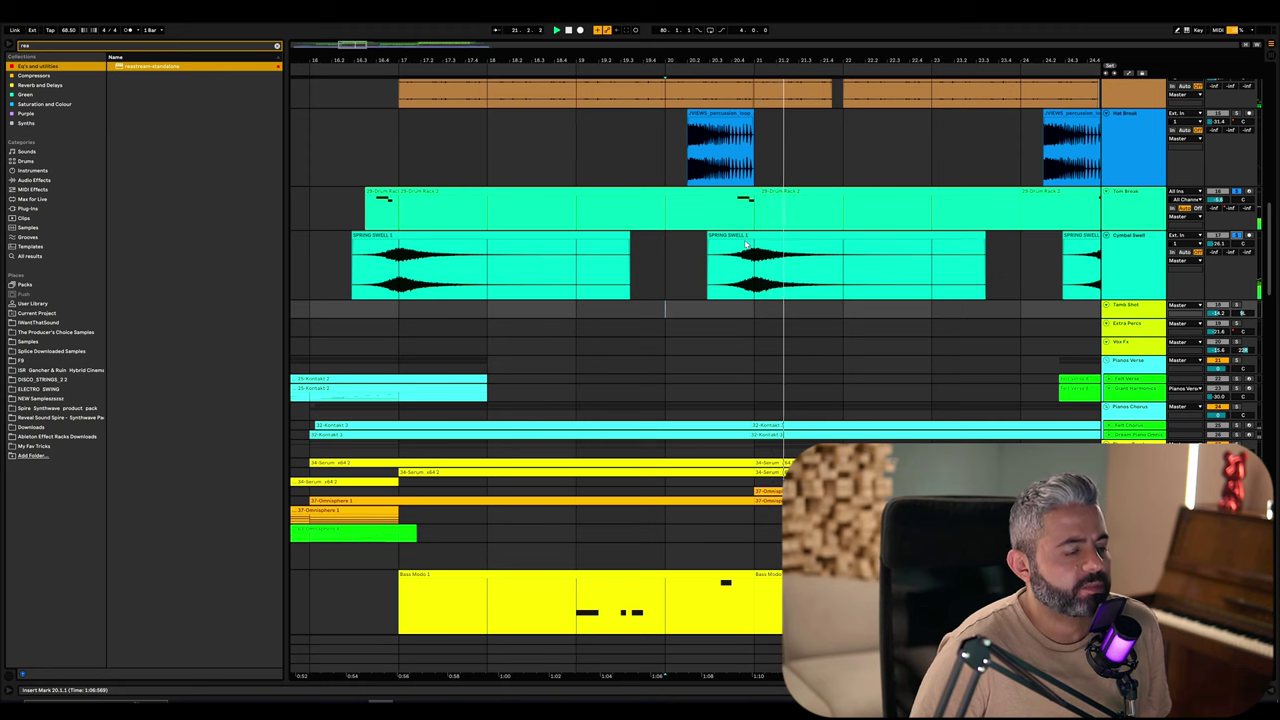
scroll(820, 220, "right", 2)
left_click(695, 210)
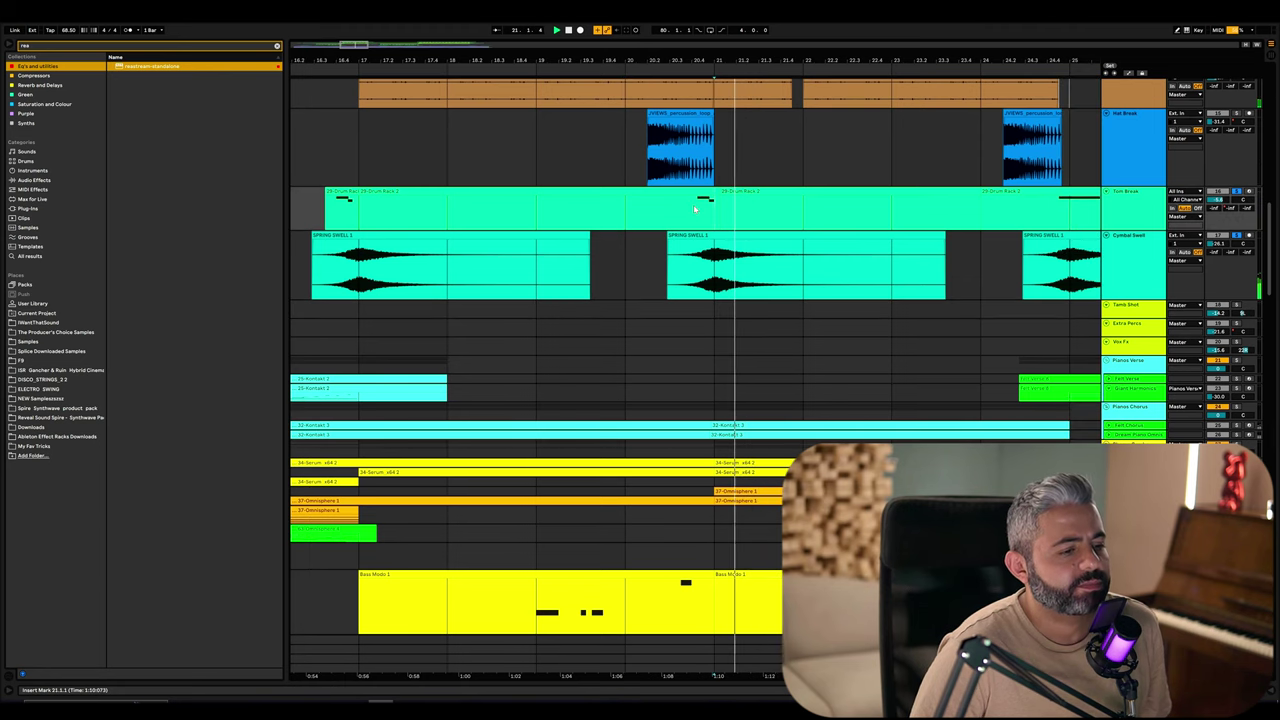
Look through the remaining tracks during playback, fit the track heights to the arrangement, and clear the drum solos
scroll(741, 300, "down", 5)
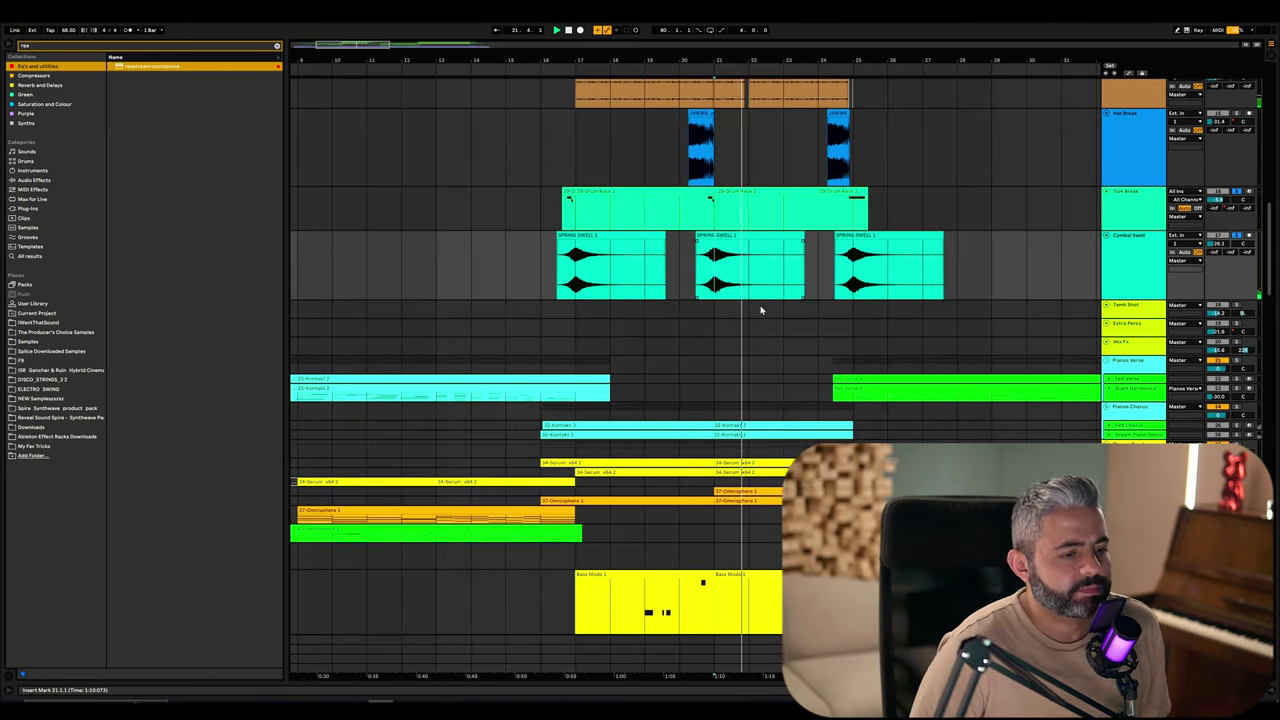
scroll(780, 375, "down", 8)
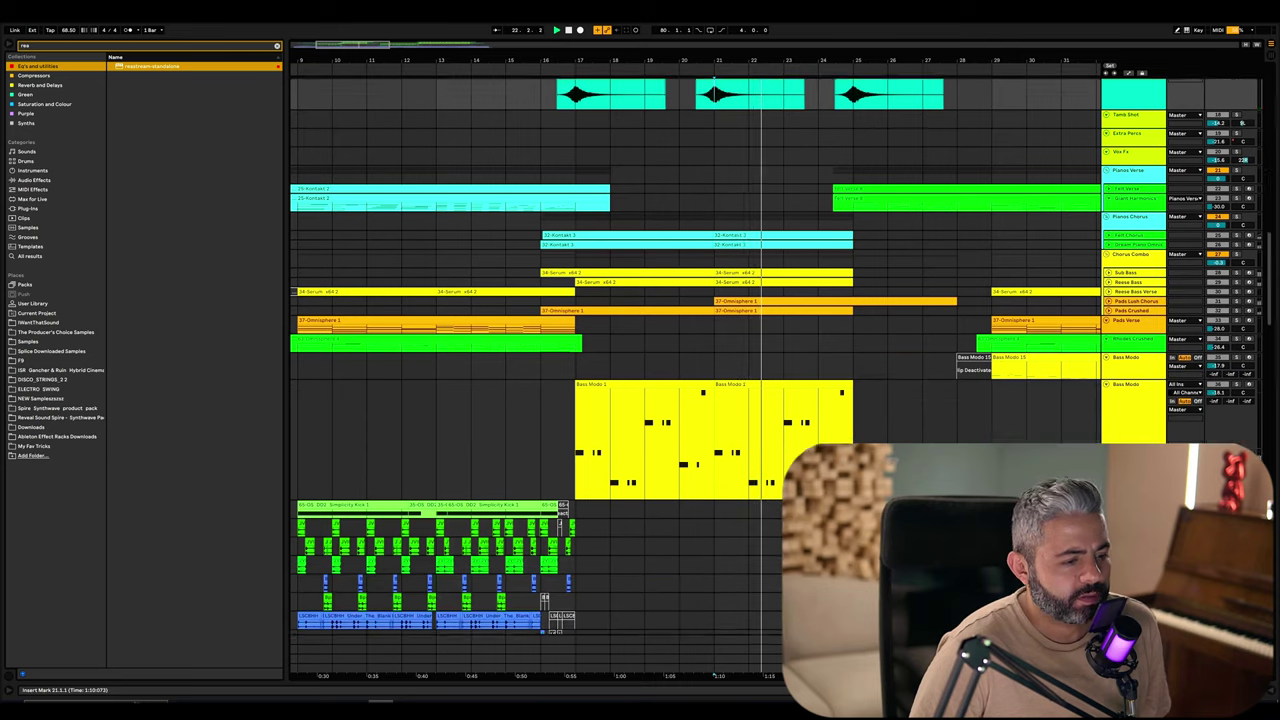
scroll(1266, 347, "down", 20)
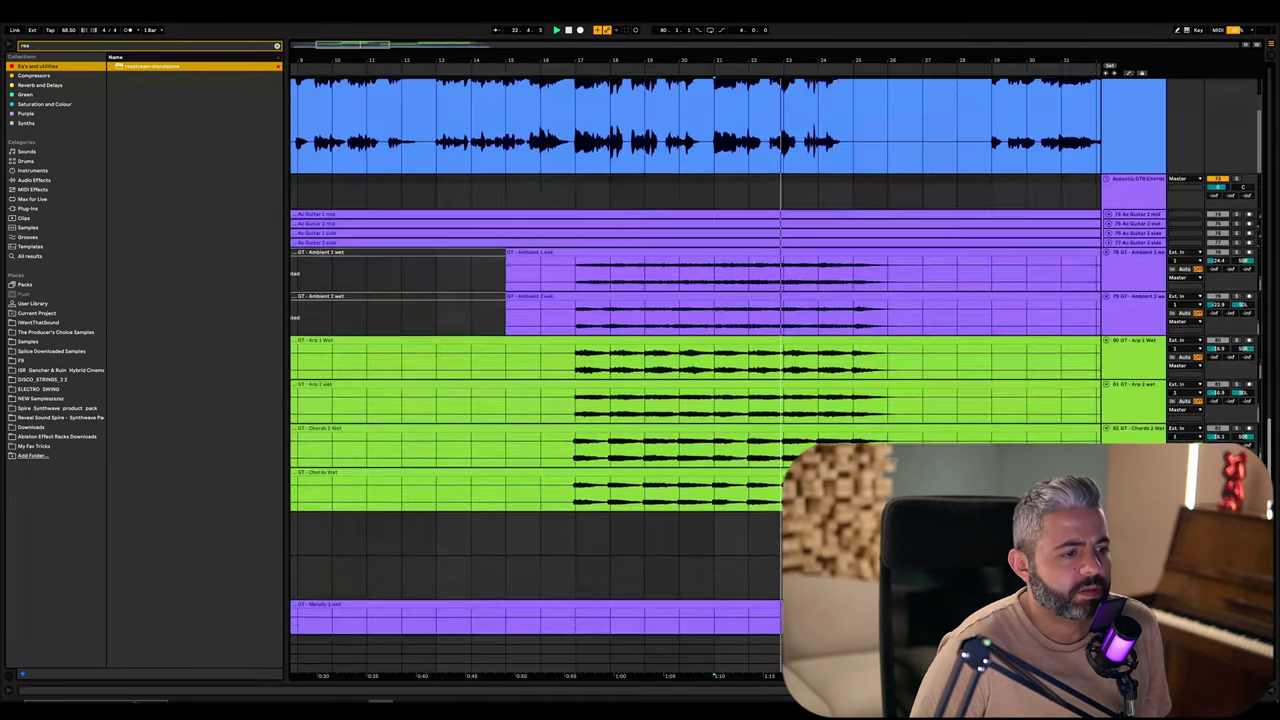
scroll(1270, 300, "up", 15)
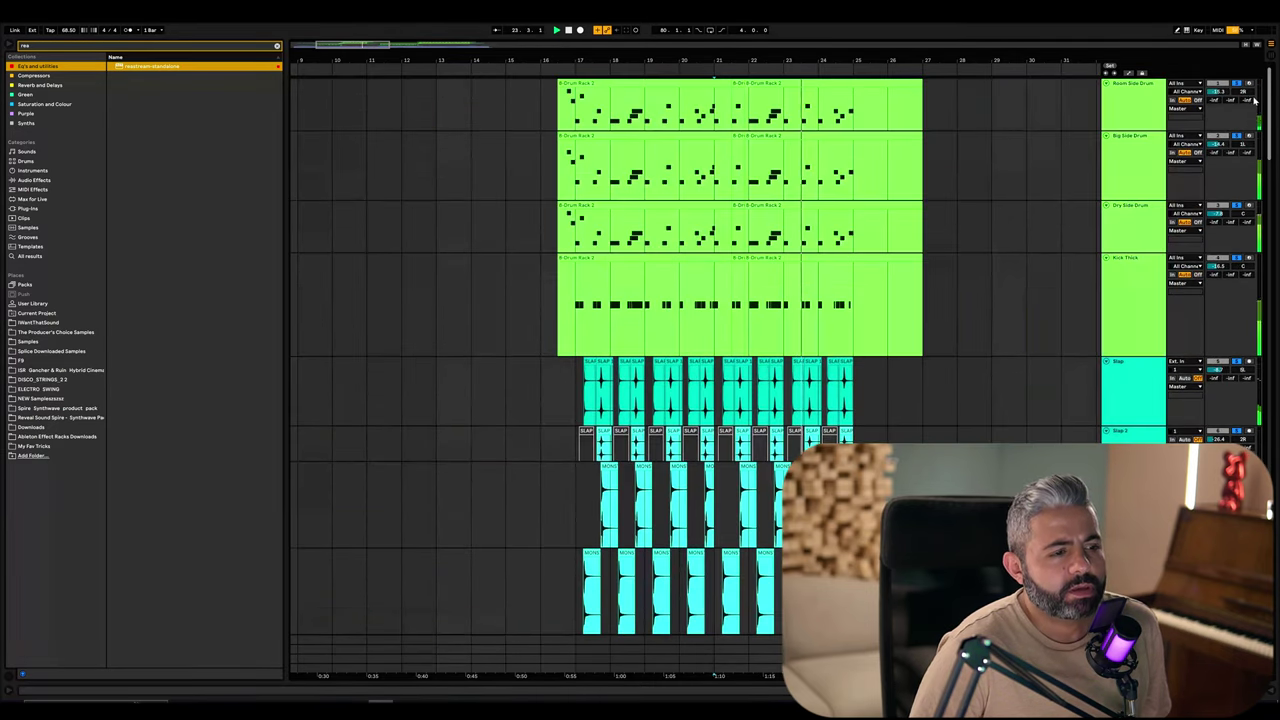
key("h")
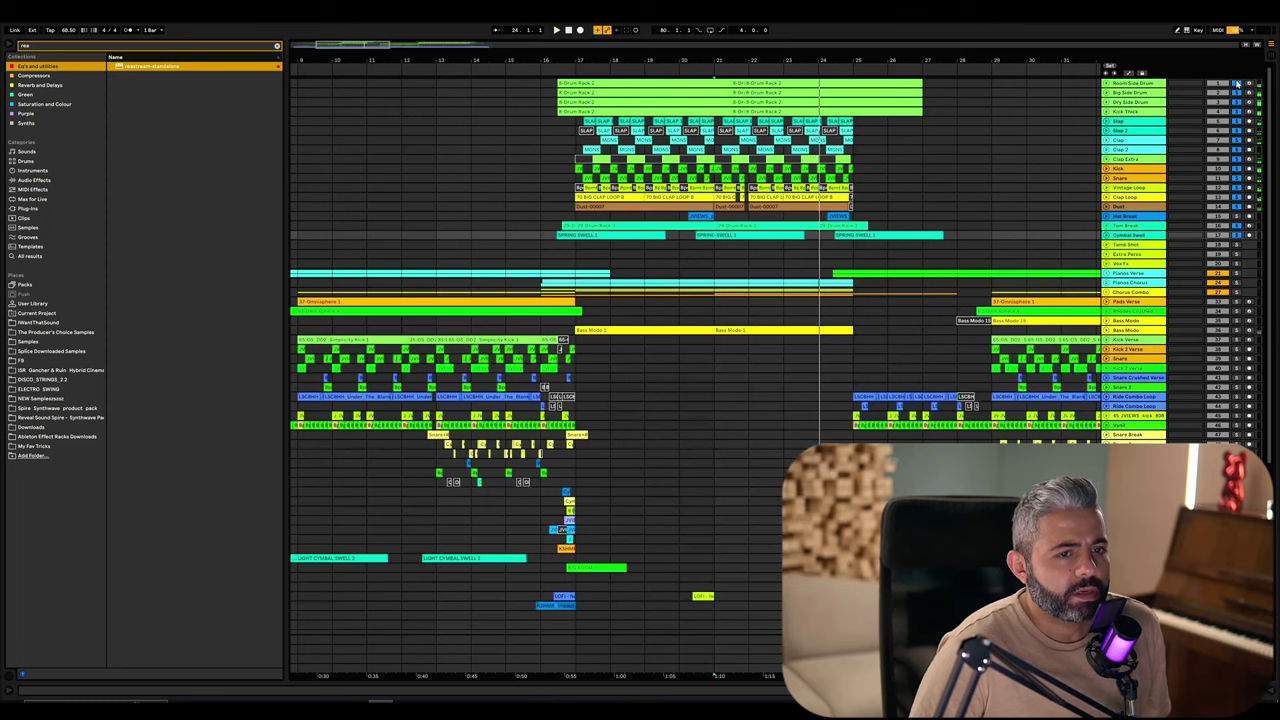
Go to the second chorus at bar 41 and enlarge the Tamb Shot, Extra Percs and Vox Fx tracks
left_click(957, 285)
scroll(934, 298, "right", 10)
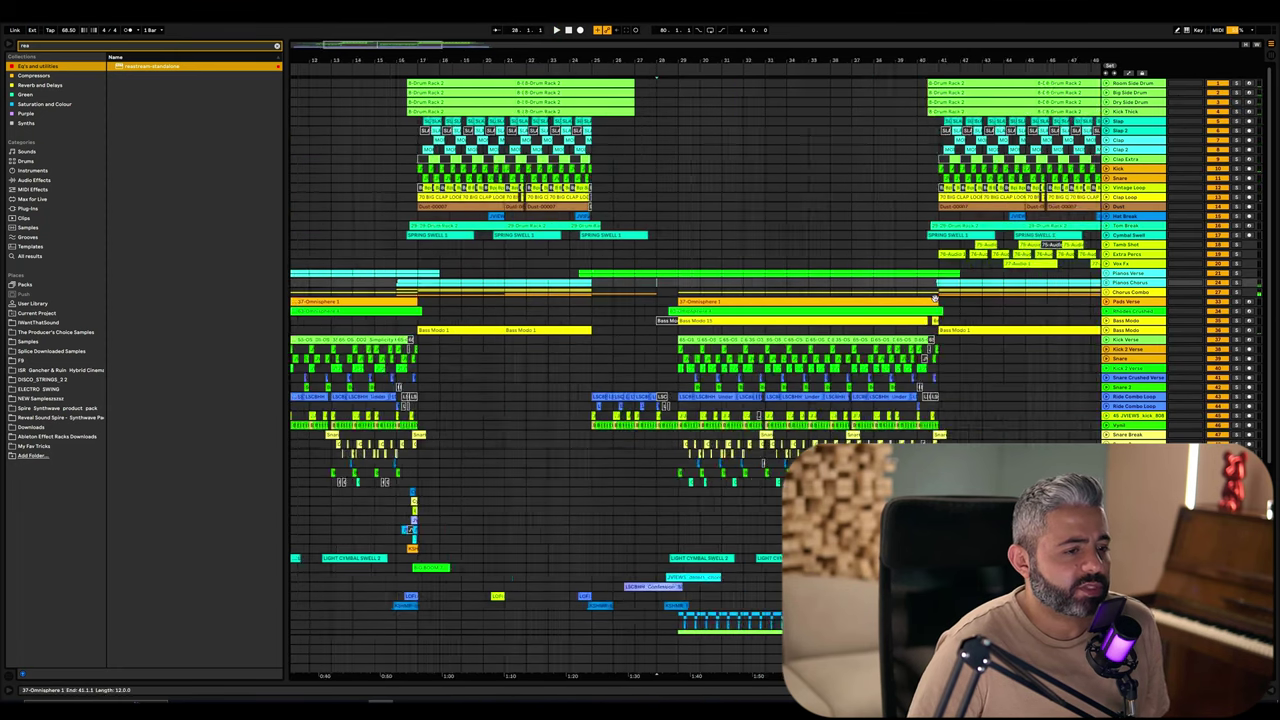
scroll(855, 330, "right", 2)
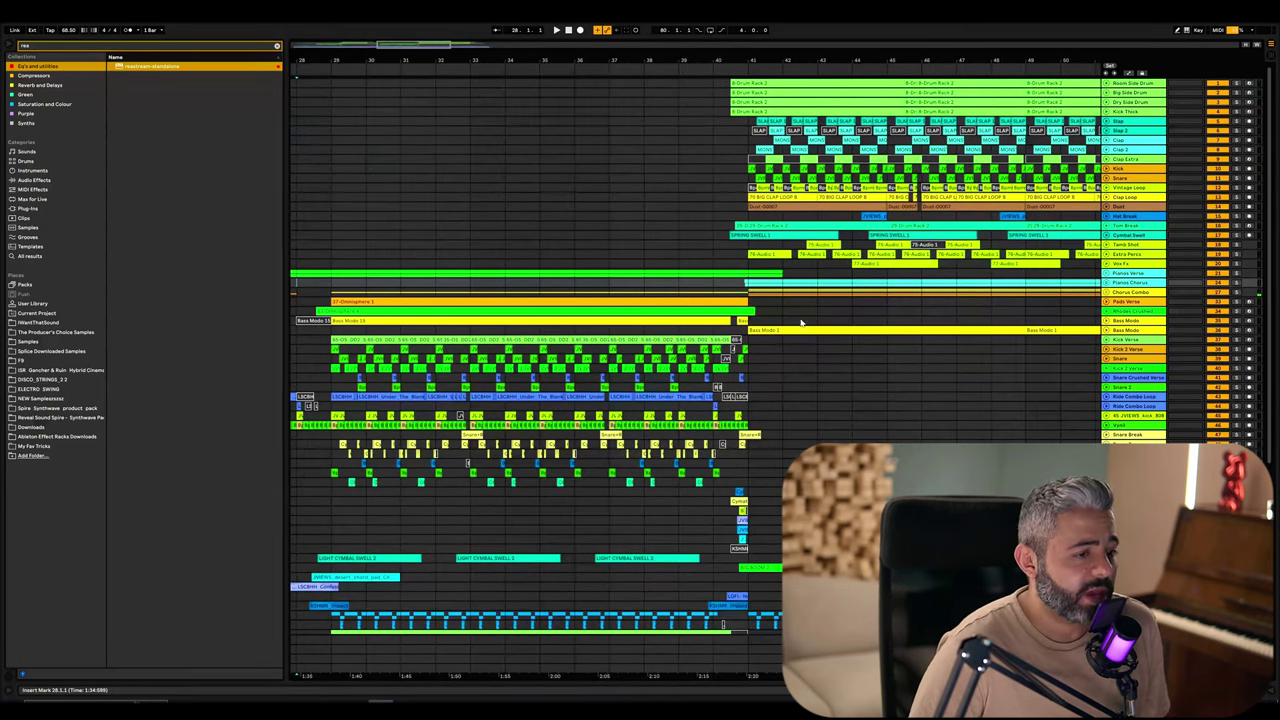
left_click(745, 273)
scroll(729, 292, "up", 4)
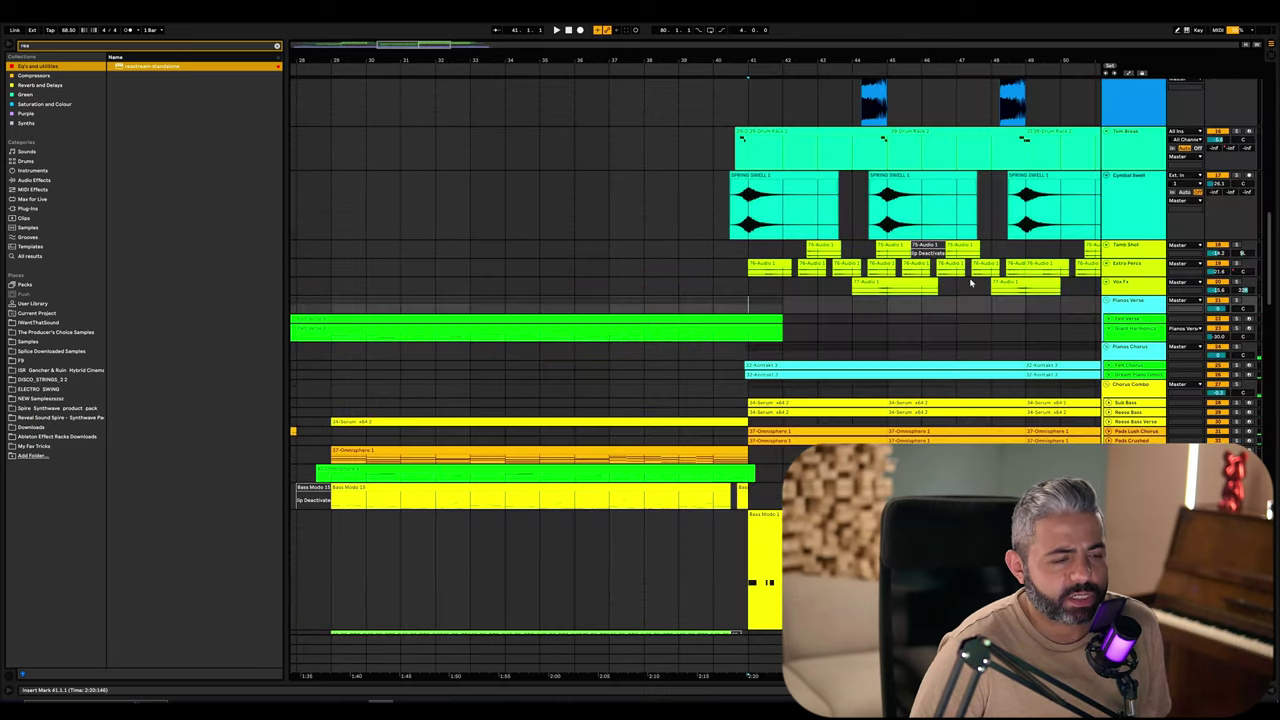
left_click(757, 252)
scroll(757, 252, "up", 2)
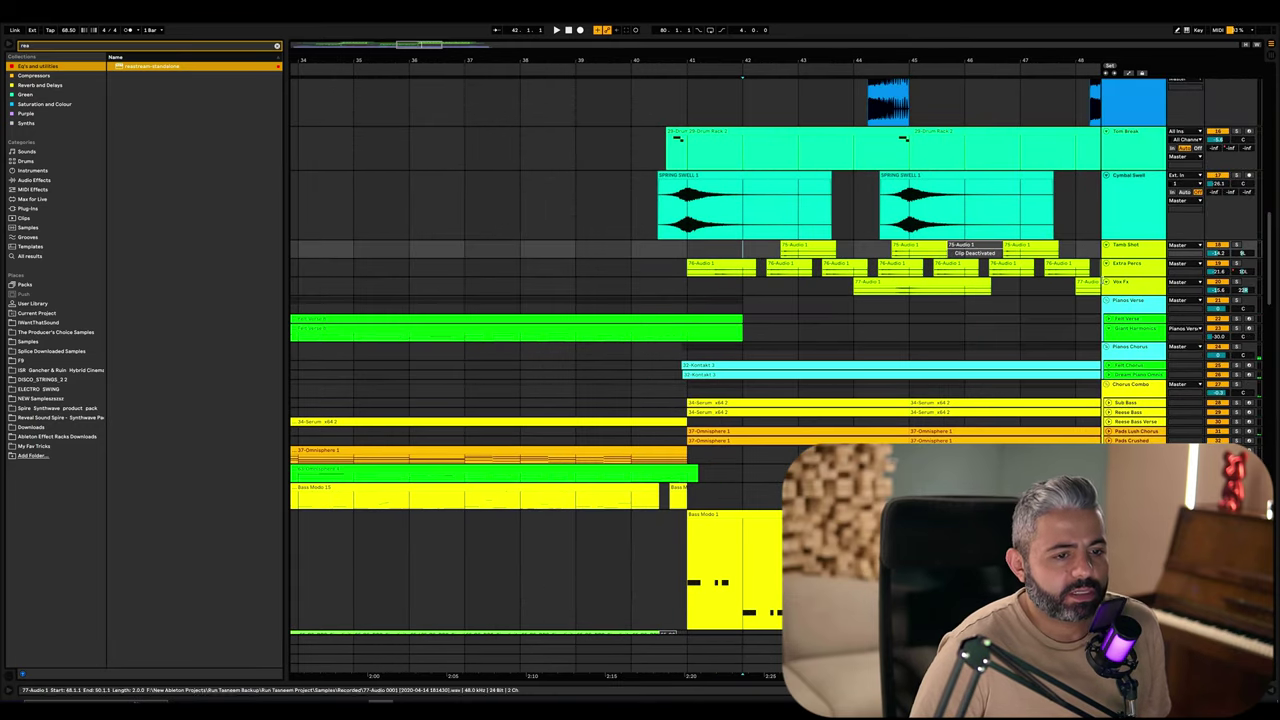
scroll(746, 225, "up", 3)
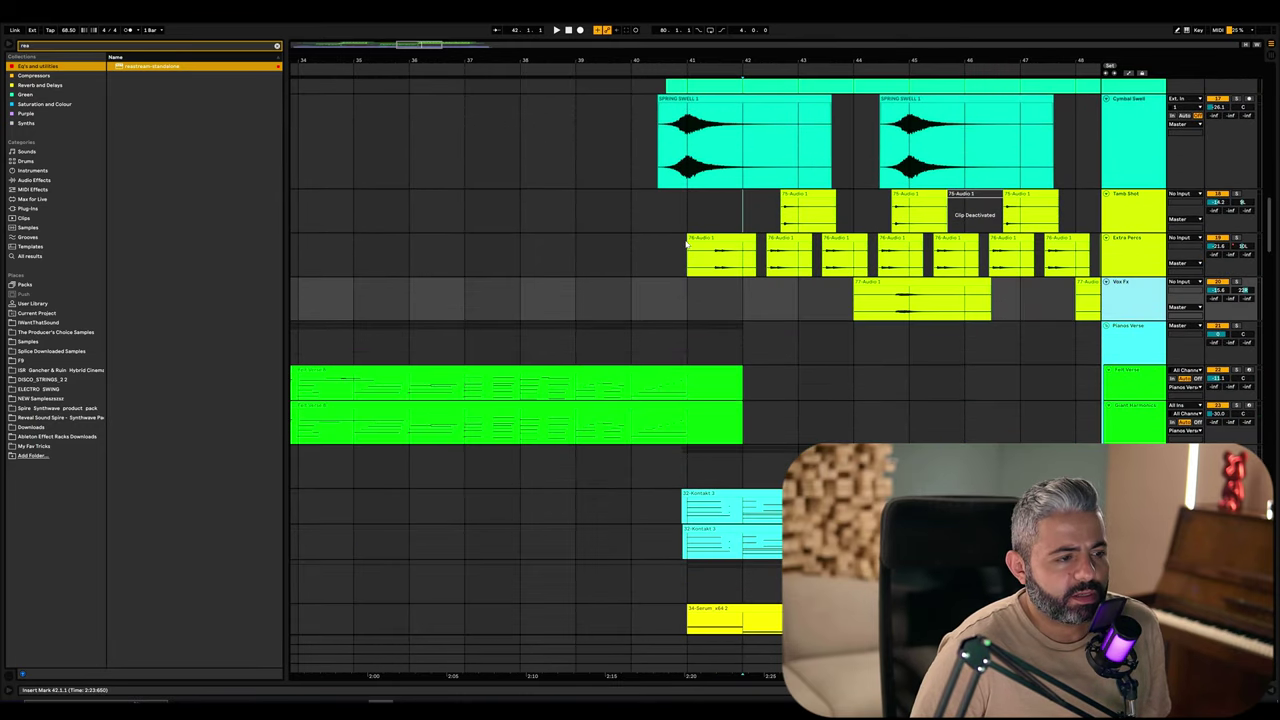
Solo the Tamb Shot, Extra Percs and Vox Fx tracks and play them through the second chorus from bar 41
left_click(1162, 290)
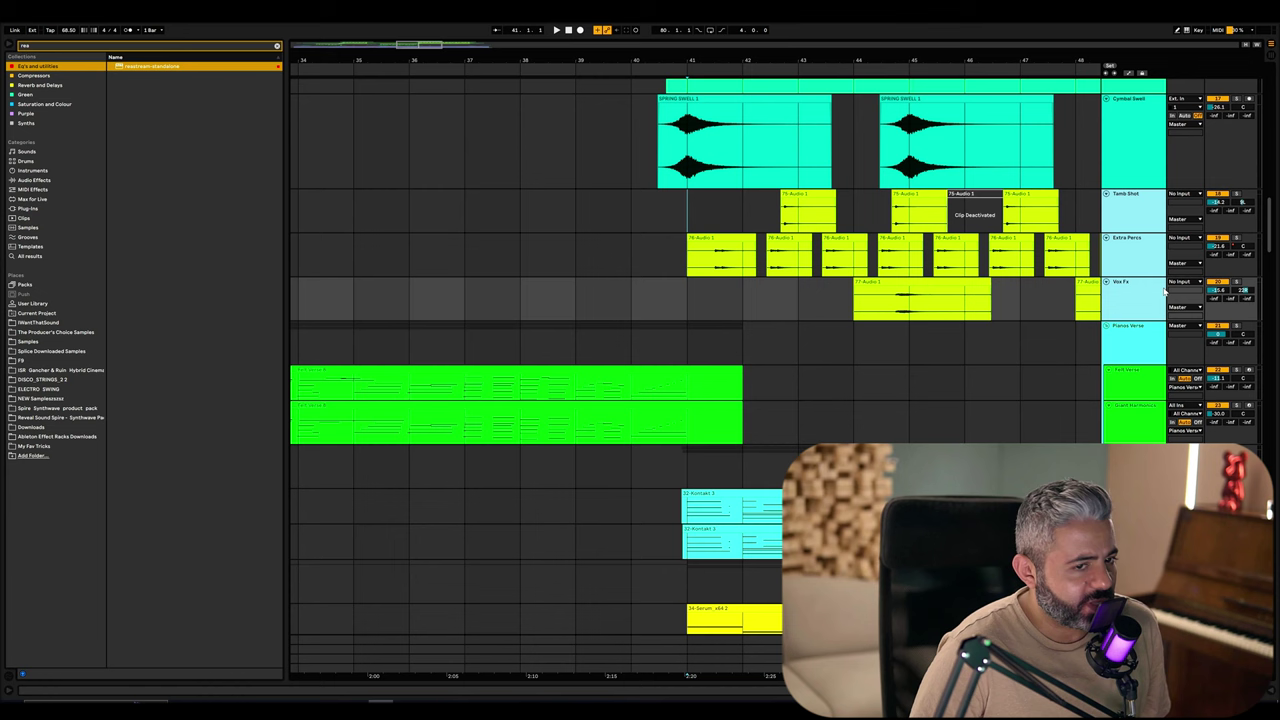
left_click(1236, 195)
key("space")
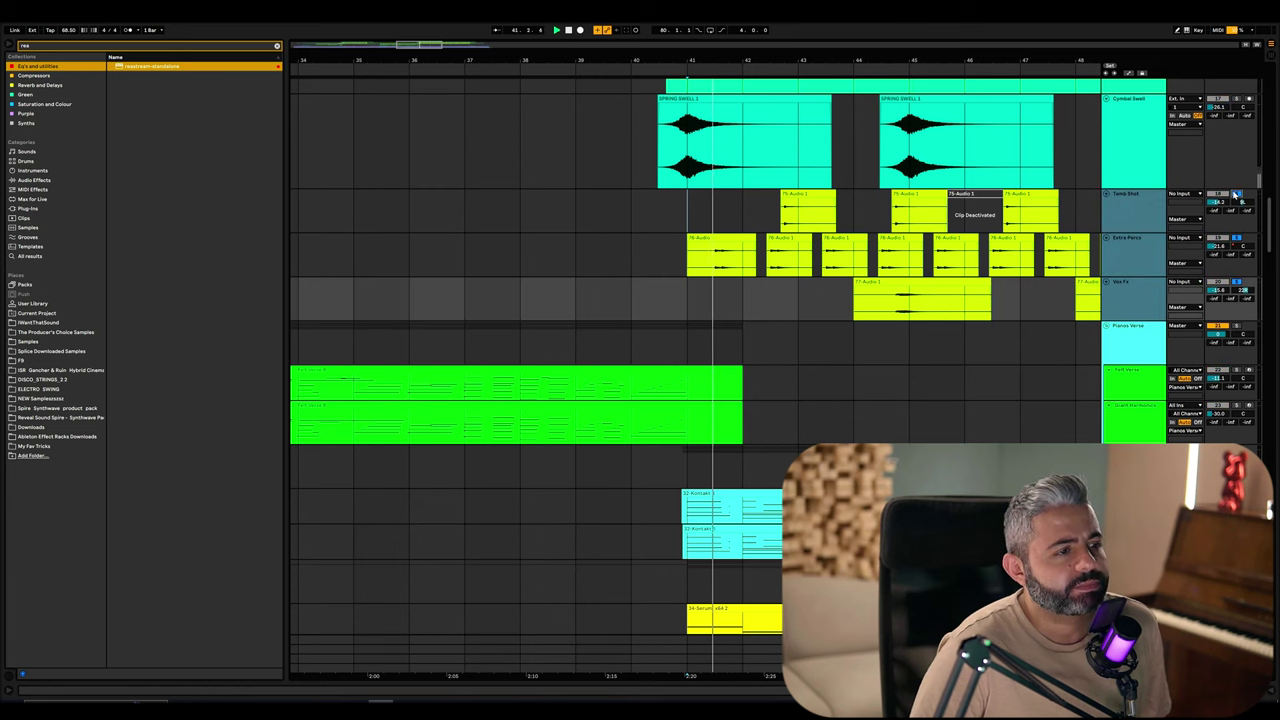
right_click(767, 230)
left_click(800, 334)
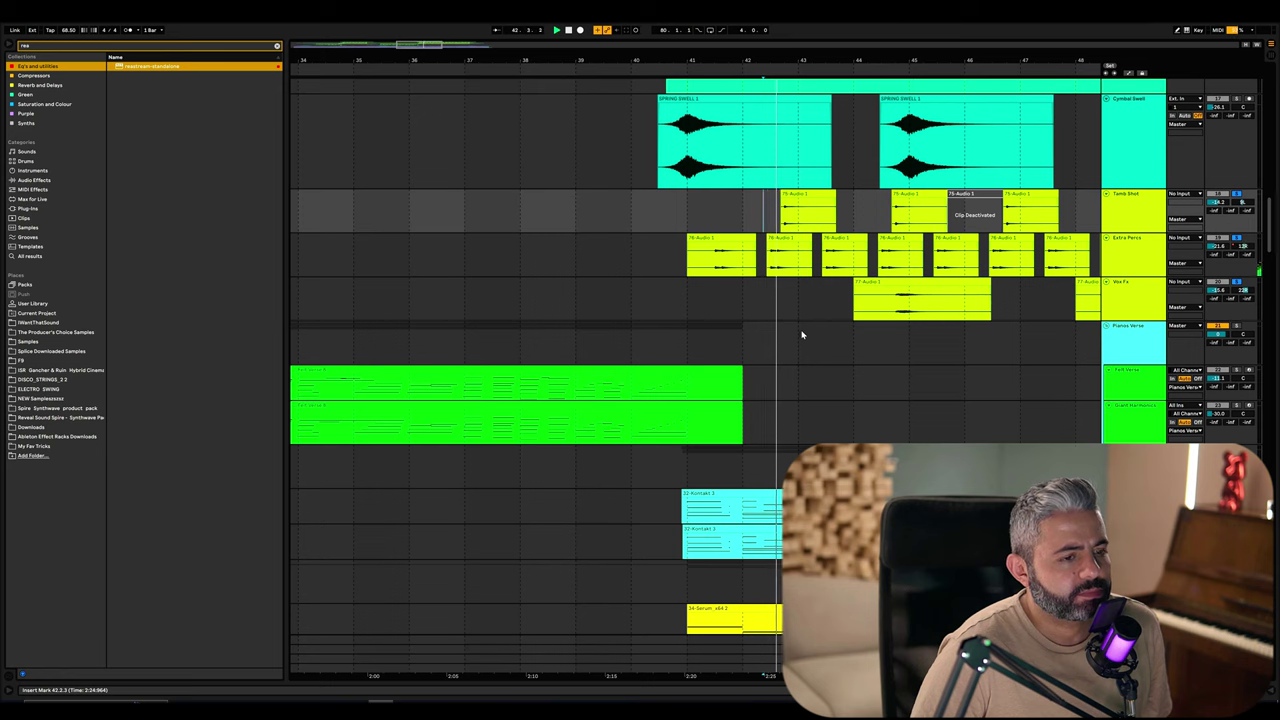
left_click(886, 216)
key("minus")
key("minus")
key("minus")
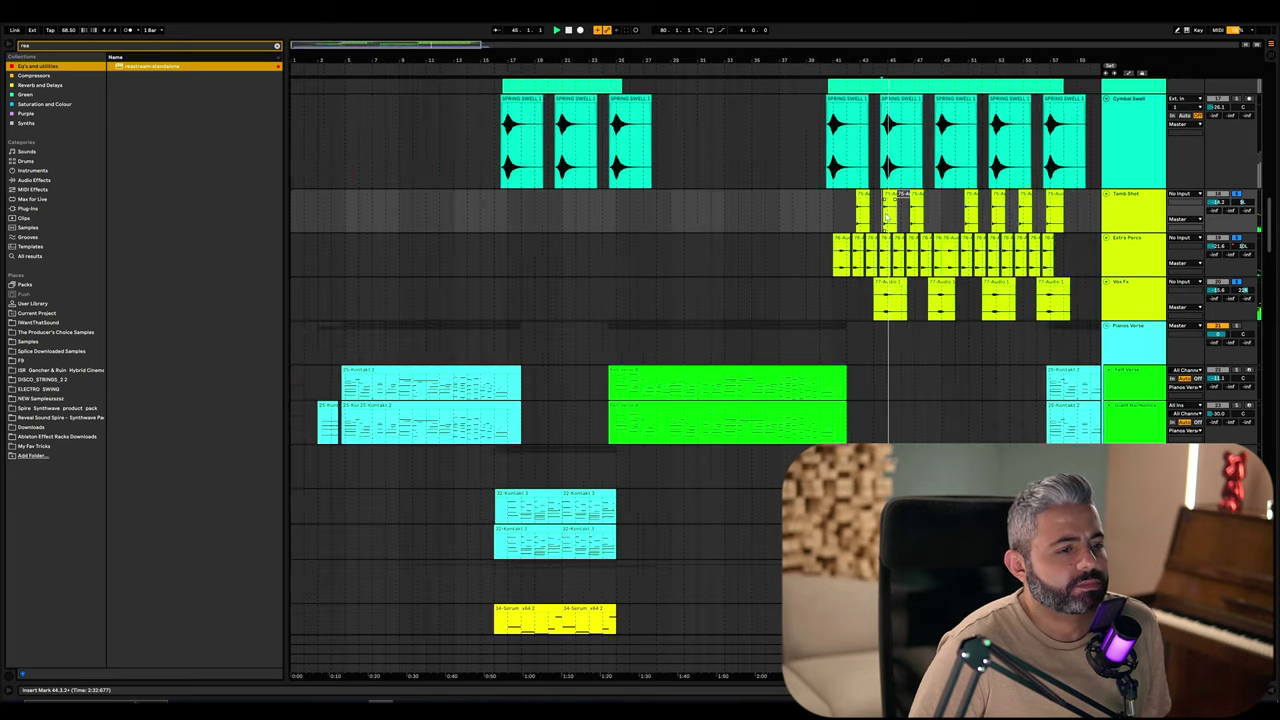
Clear the three percussion and effect solos, stop playback, and return to the first chorus around bar 16
left_click(372, 280)
key("plus")
key("plus")
key("plus")
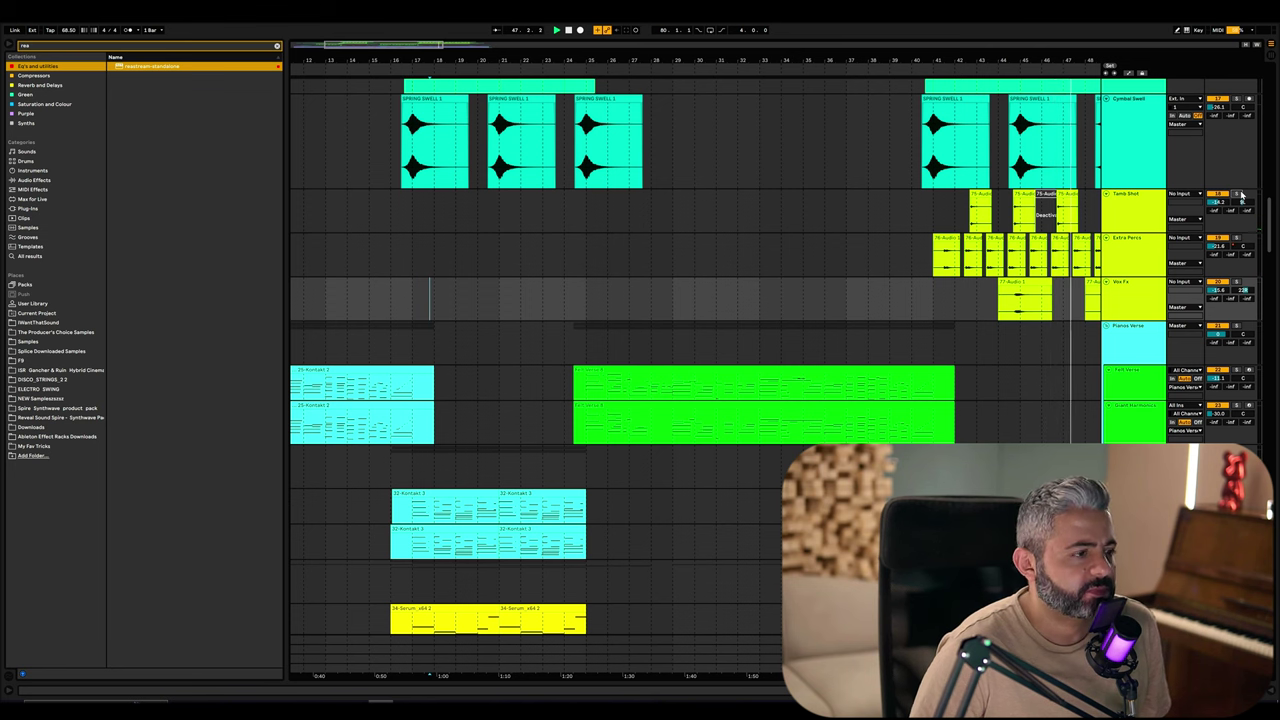
left_click(398, 258)
key("plus")
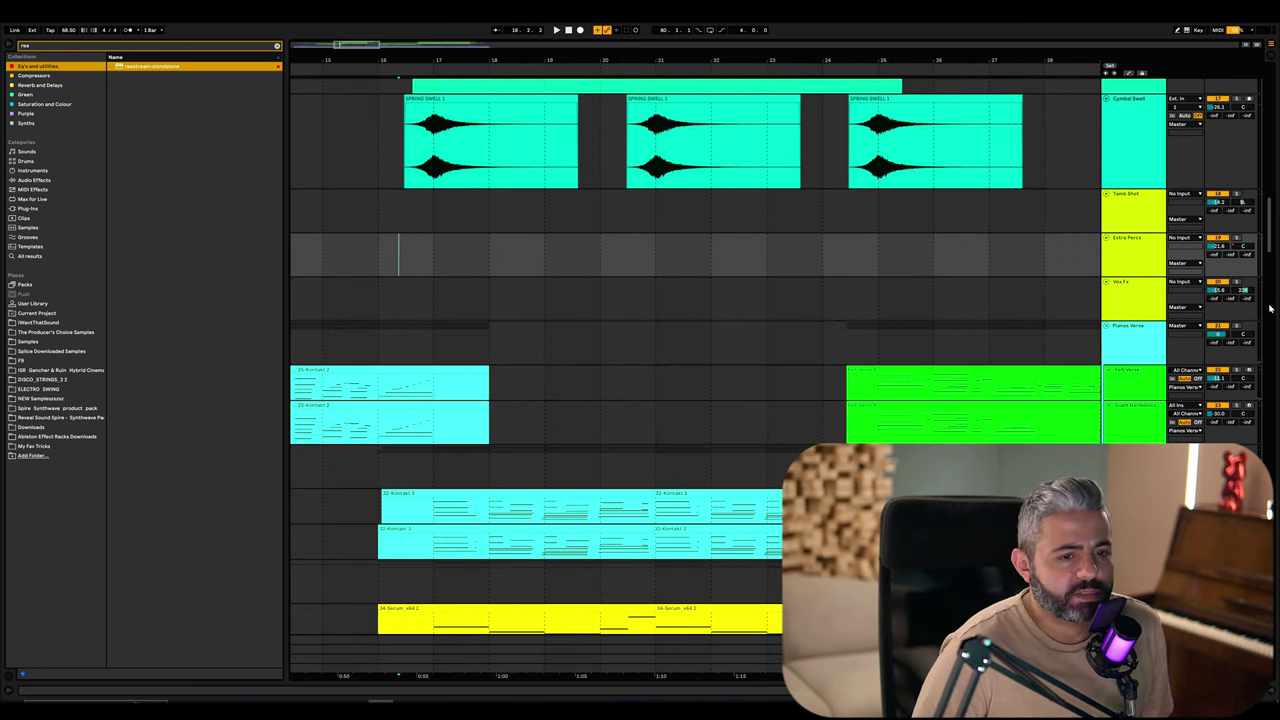
Locate the verse drum tracks and show the second verse, from bar 29, with all tracks at fitted height
left_click_drag(1268, 308, 1273, 90)
key("minus")
left_click(850, 323)
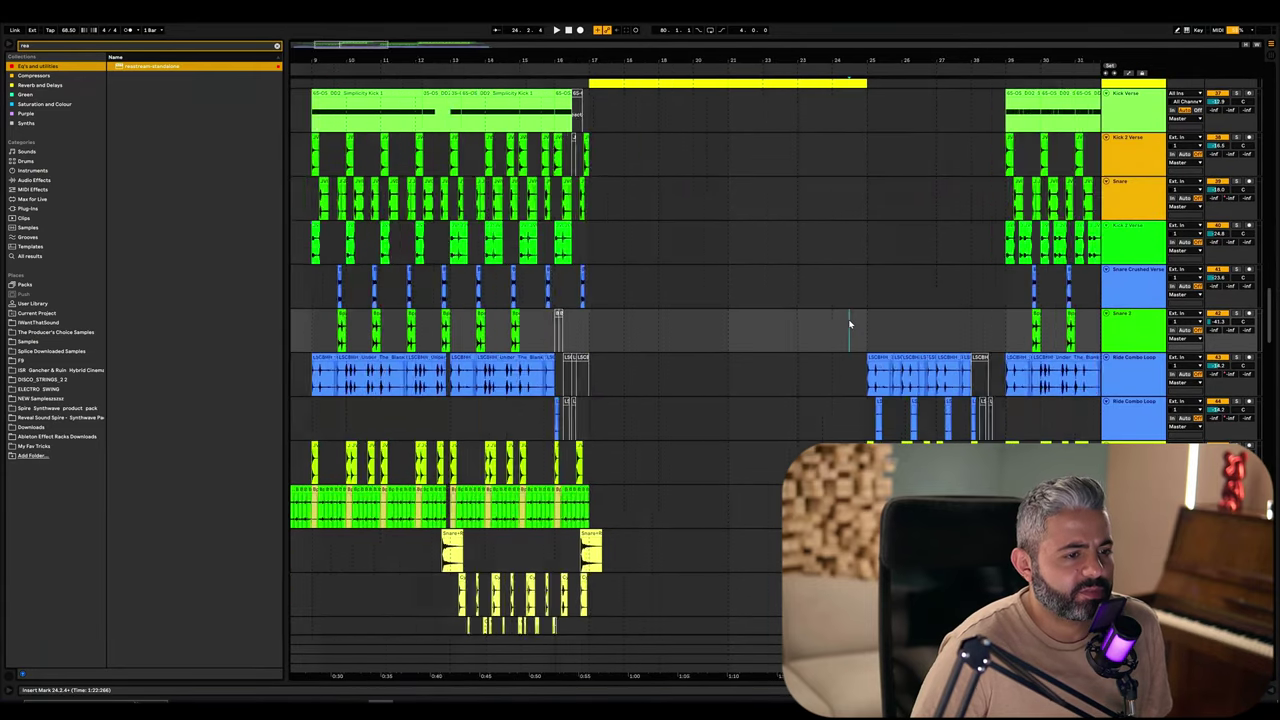
key("minus")
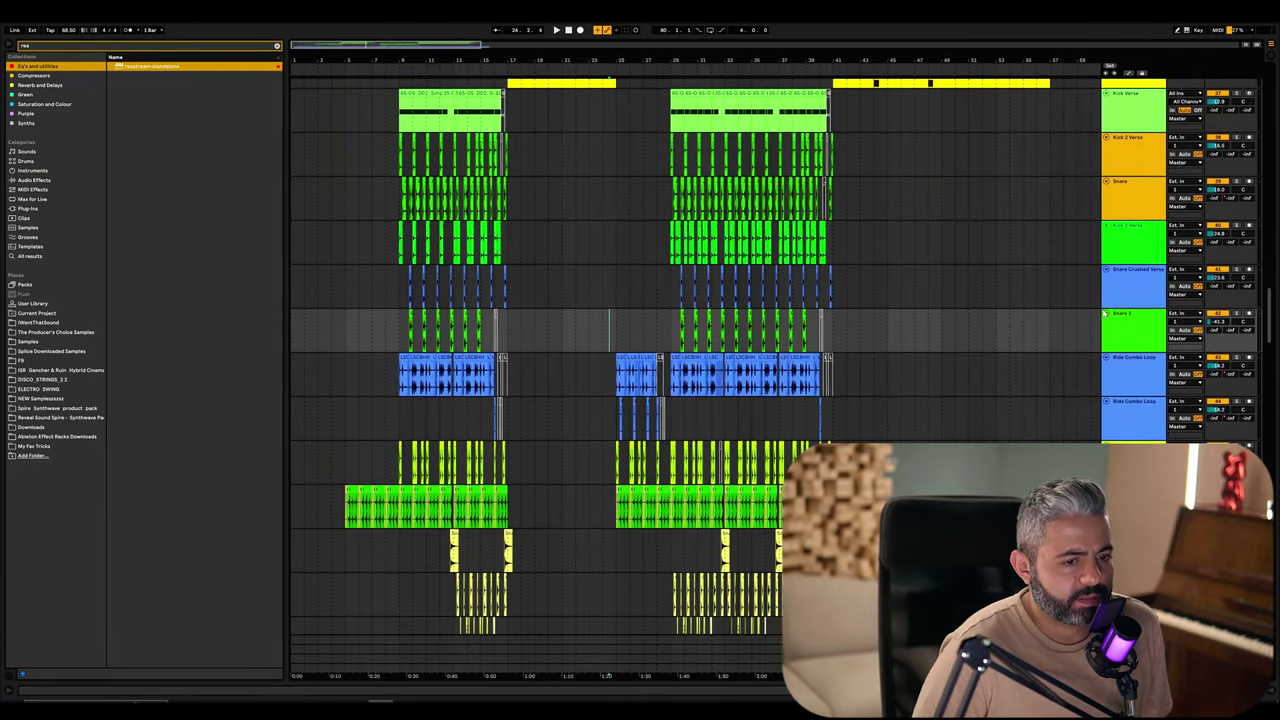
key("h")
key("plus")
key("plus")
key("plus")
key("plus")
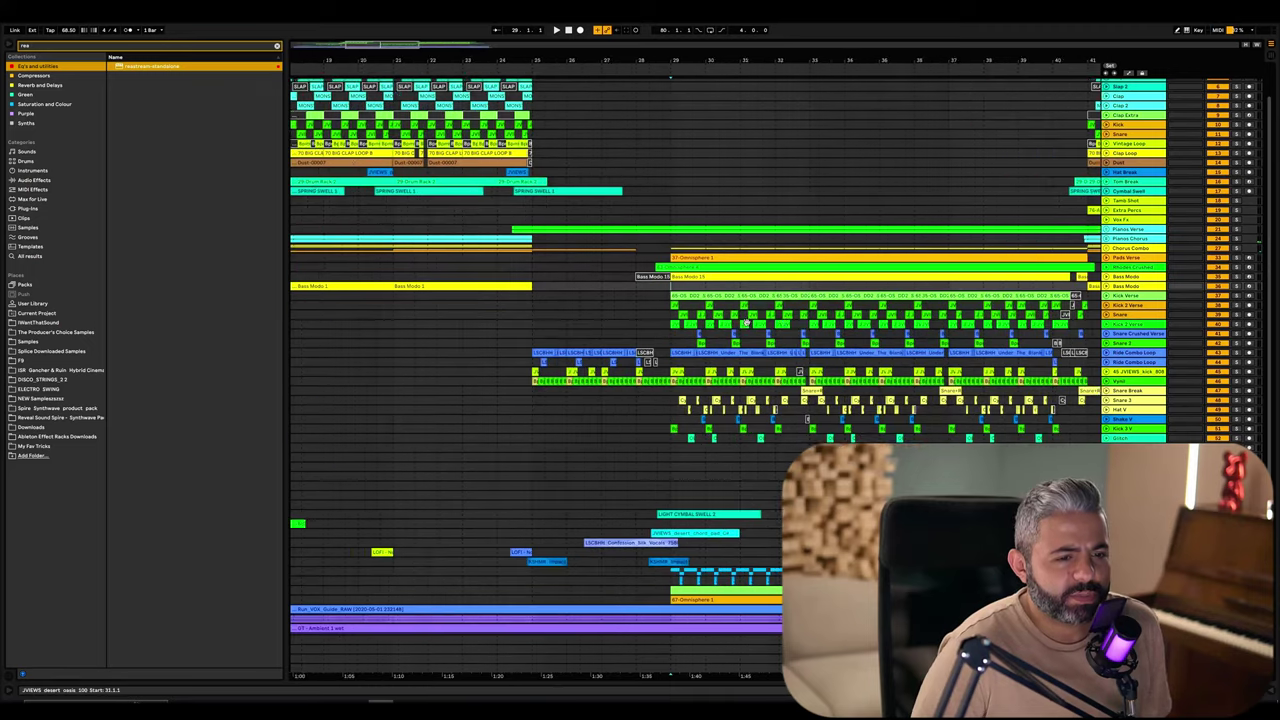
Play the second verse from bar 29 and solo the verse drum tracks from Kick Verse down through Glitch
left_click(1172, 299)
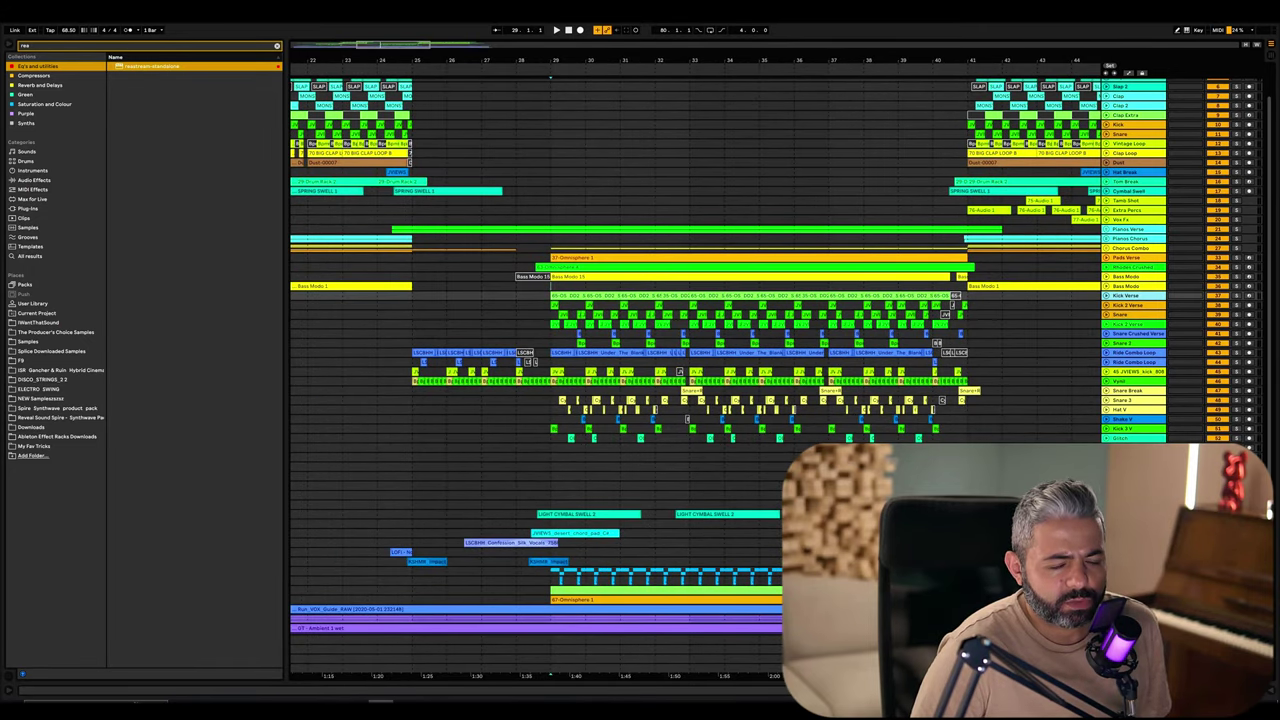
key("space")
left_click(1130, 420)
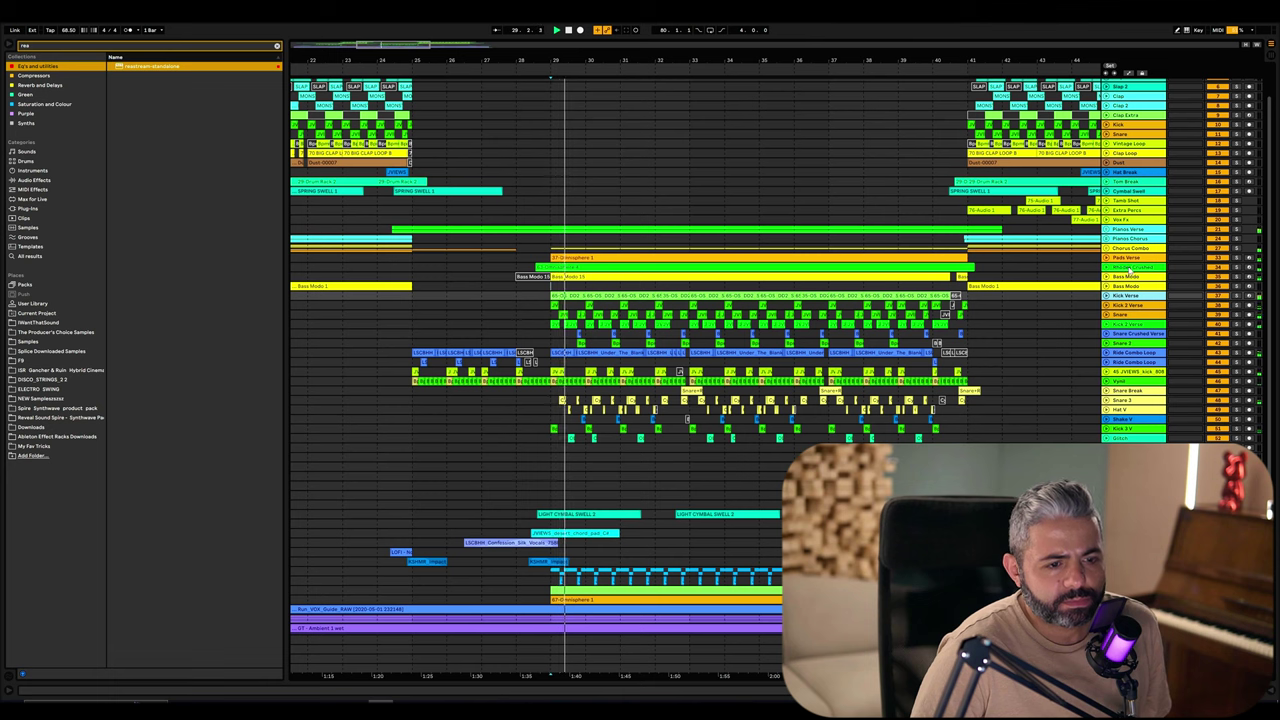
left_click(1134, 372)
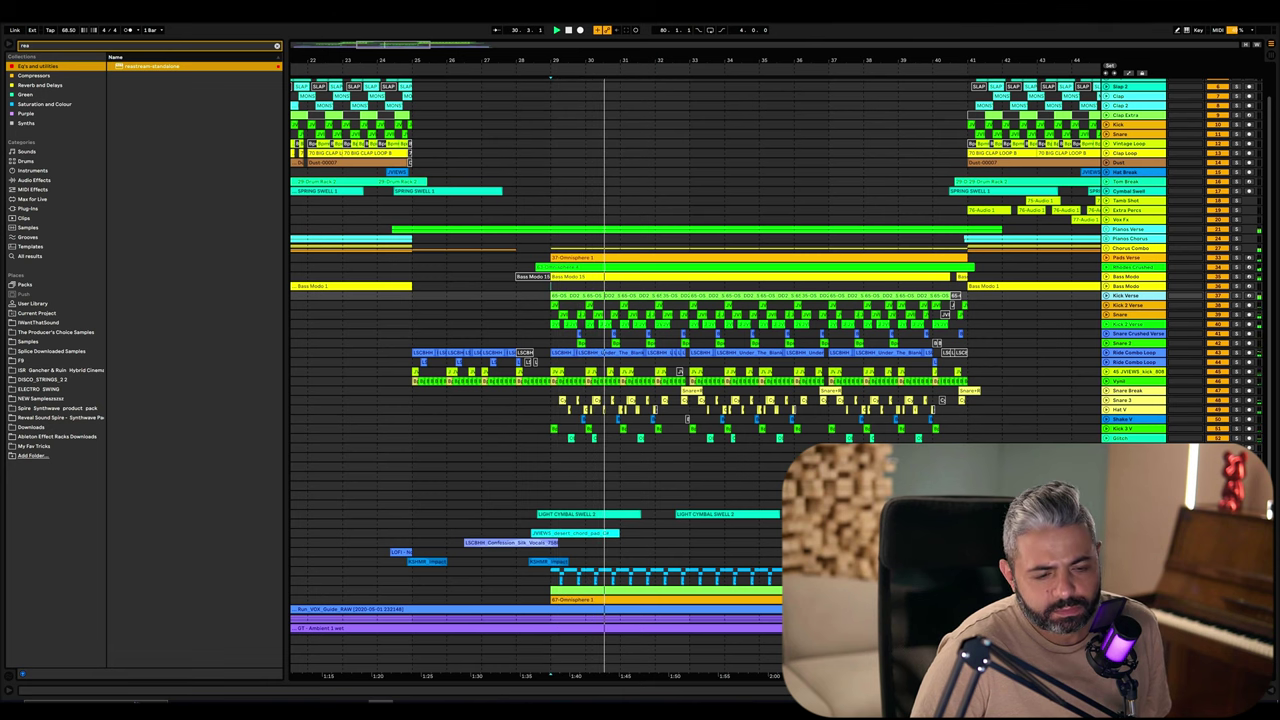
left_click(1236, 298, "shift")
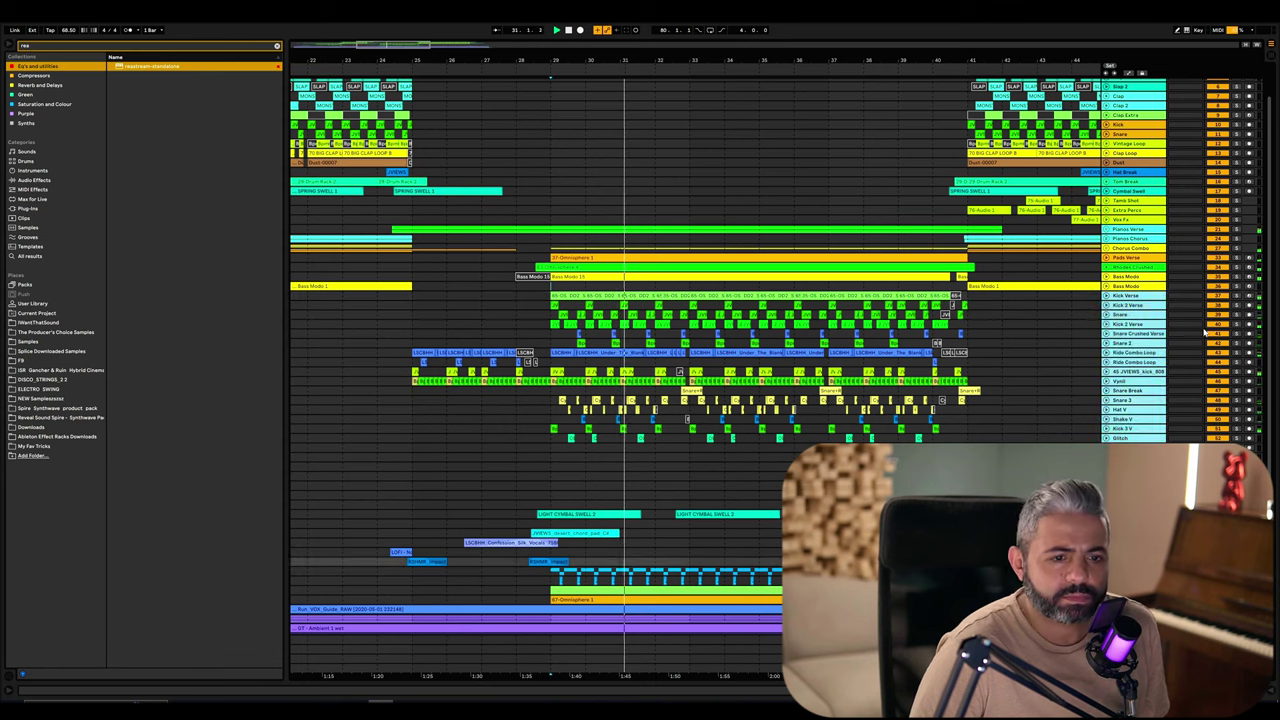
left_click(1108, 298)
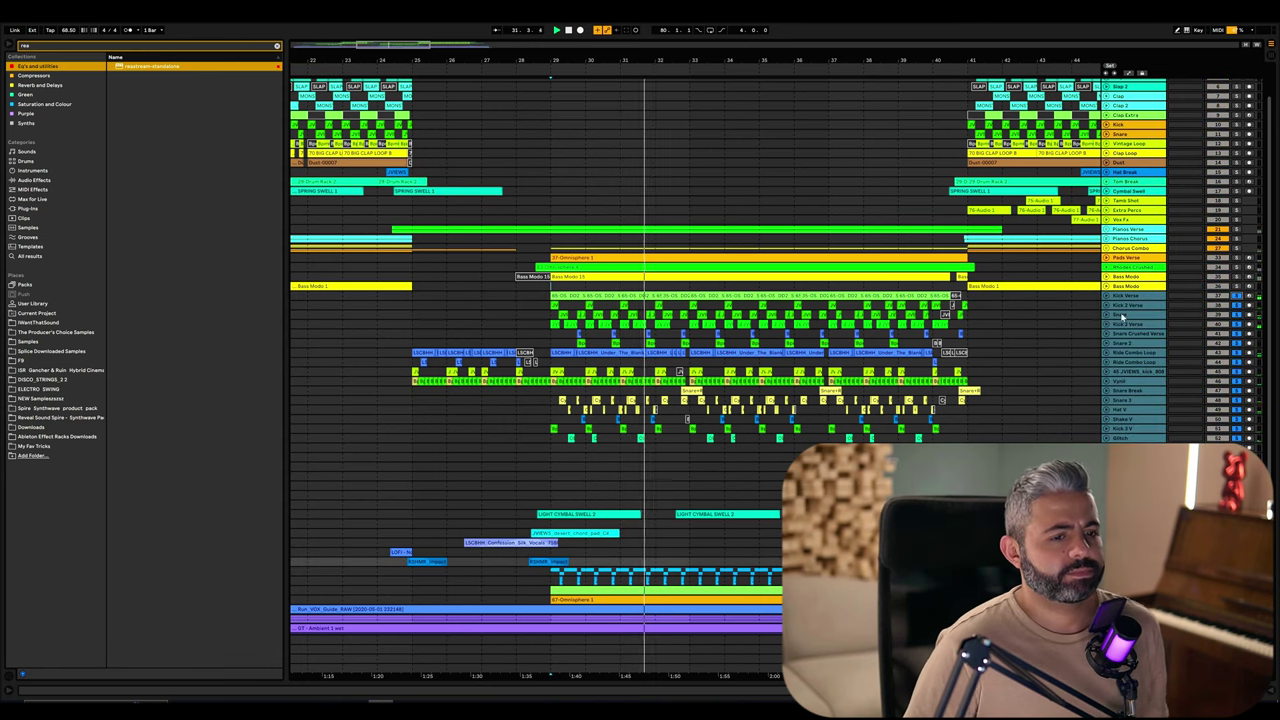
Enlarge the verse drum tracks, solo only Kick Verse, and play it from bar 29
key("z")
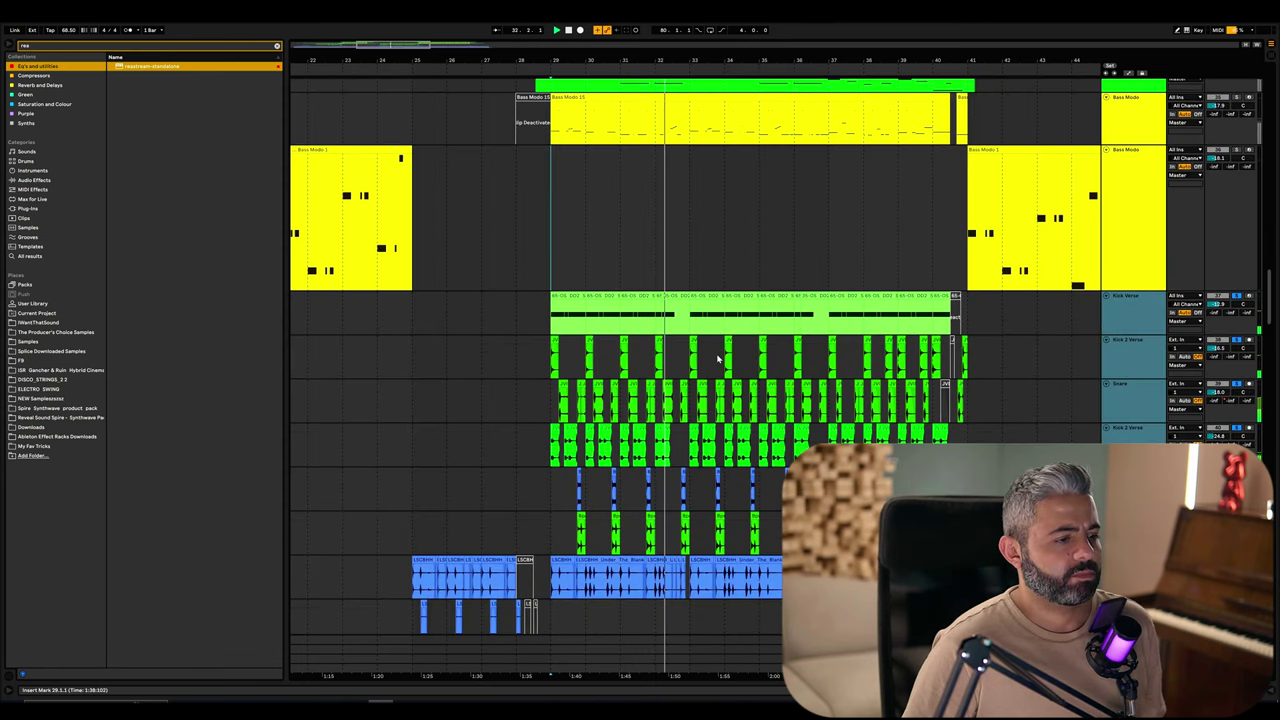
left_click(707, 365)
scroll(707, 365, "up", 3)
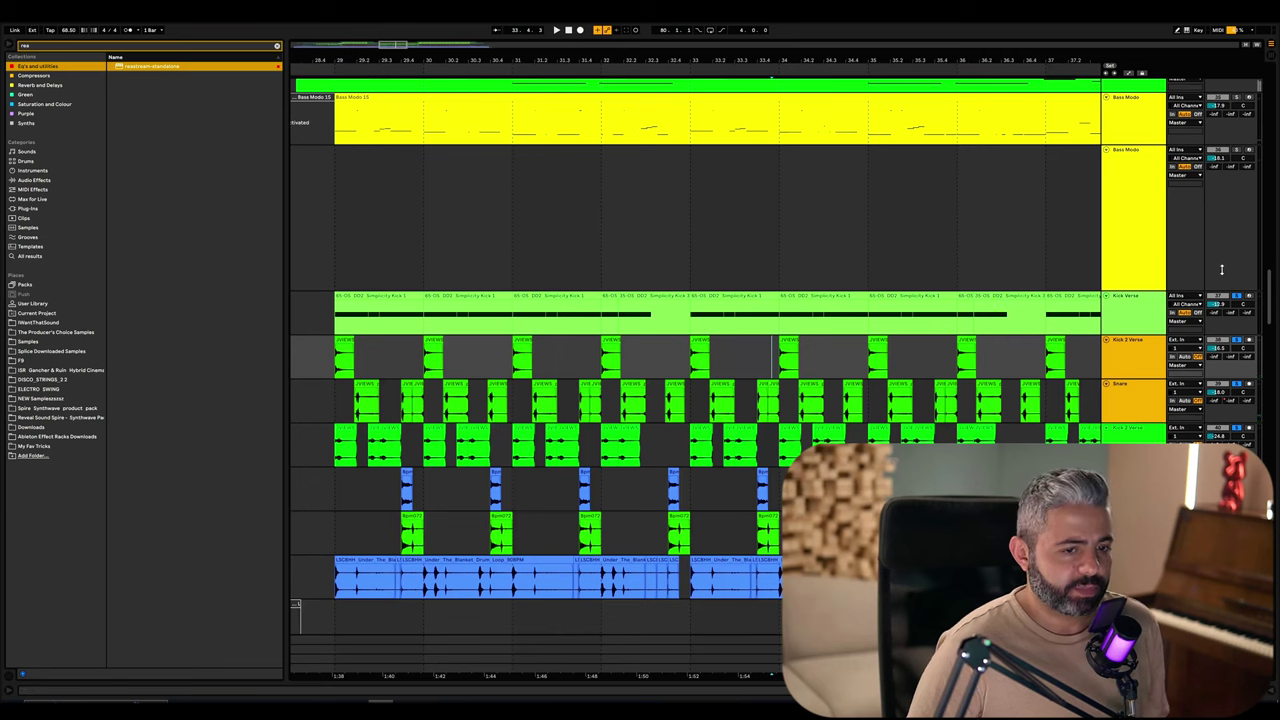
scroll(534, 288, "left", 3)
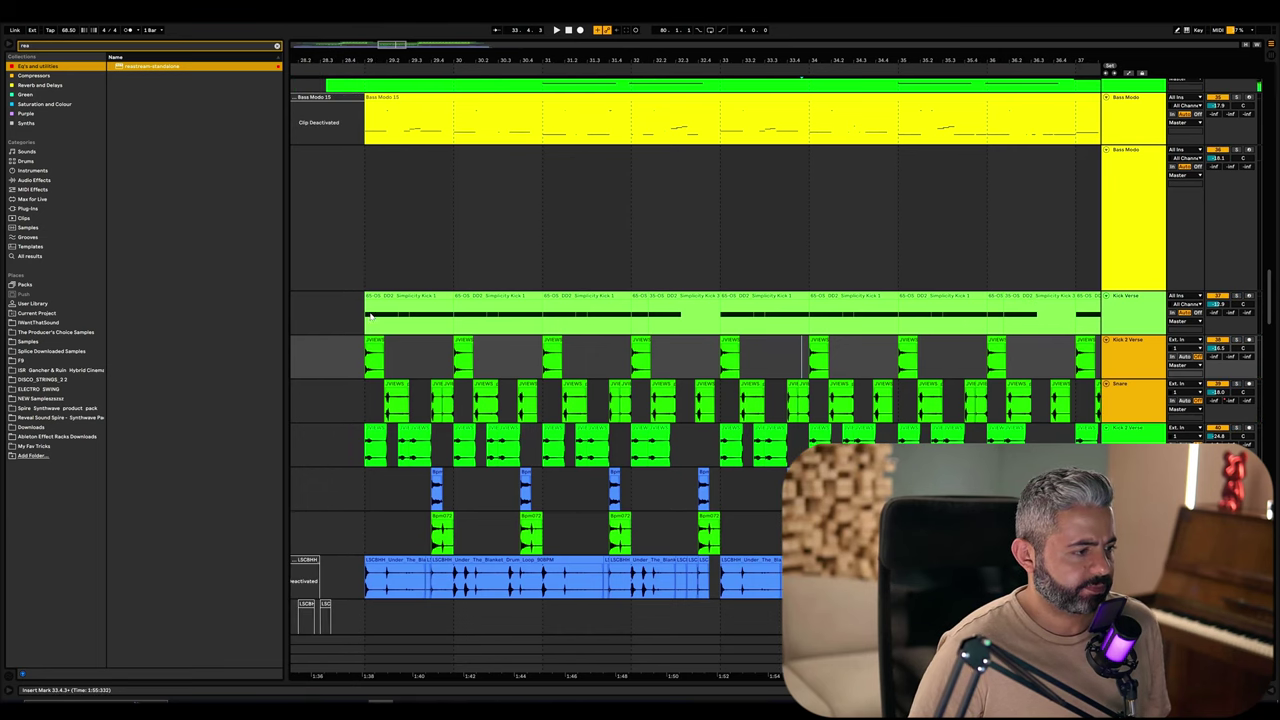
left_click(370, 316)
left_click(1237, 297)
key("space")
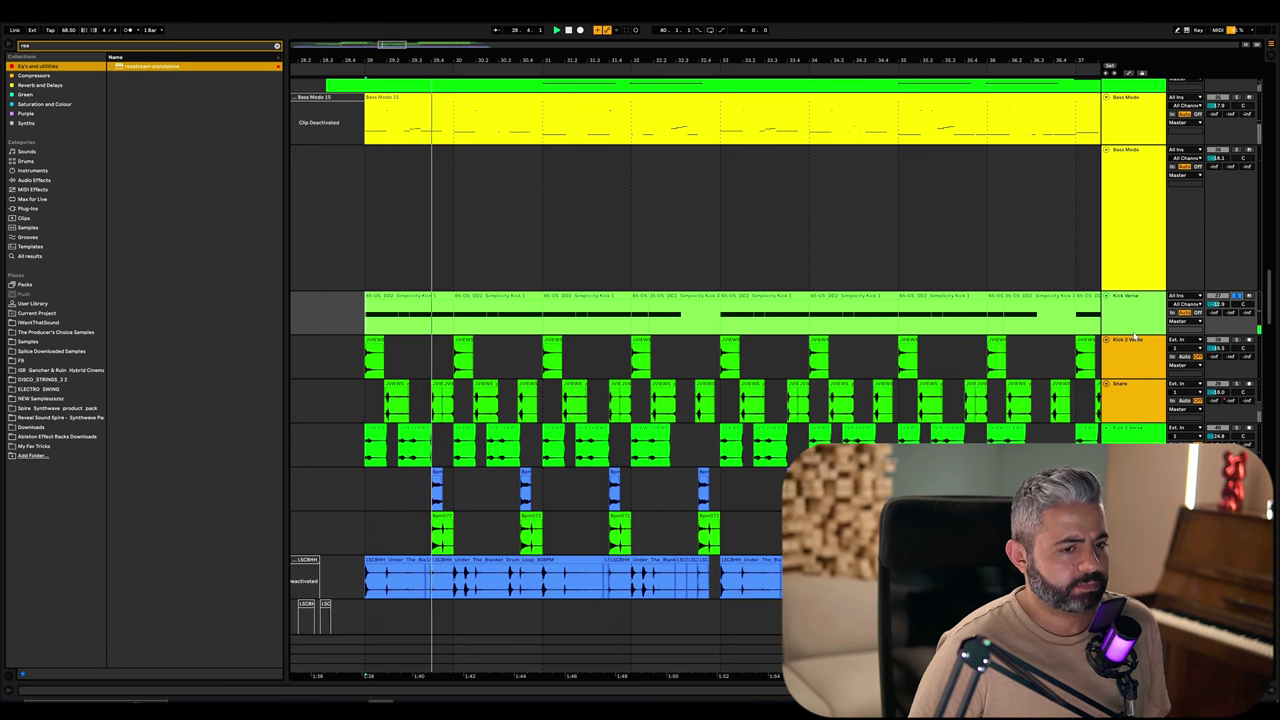
Make the Kick Verse track taller and inspect the details of its kick clip between bars 29 and 30
key("alt+plus")
left_click_drag(366, 320, 454, 320)
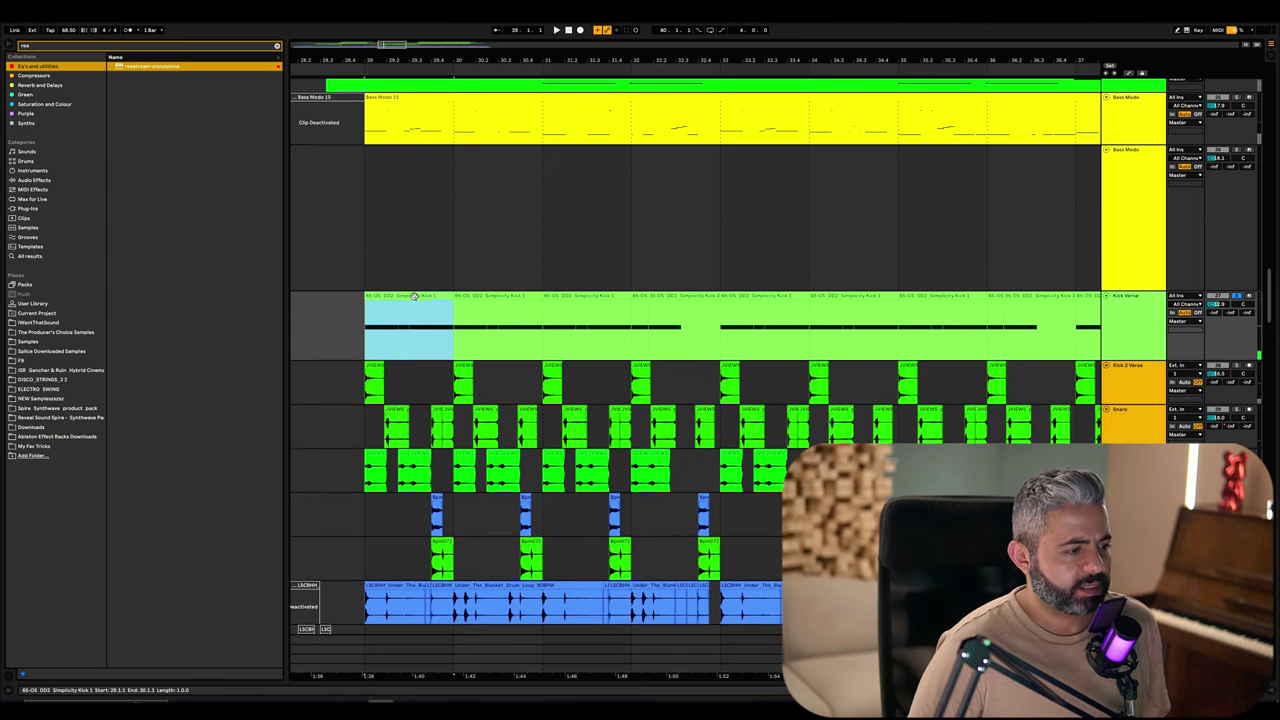
double_click(415, 300)
left_click(1273, 699)
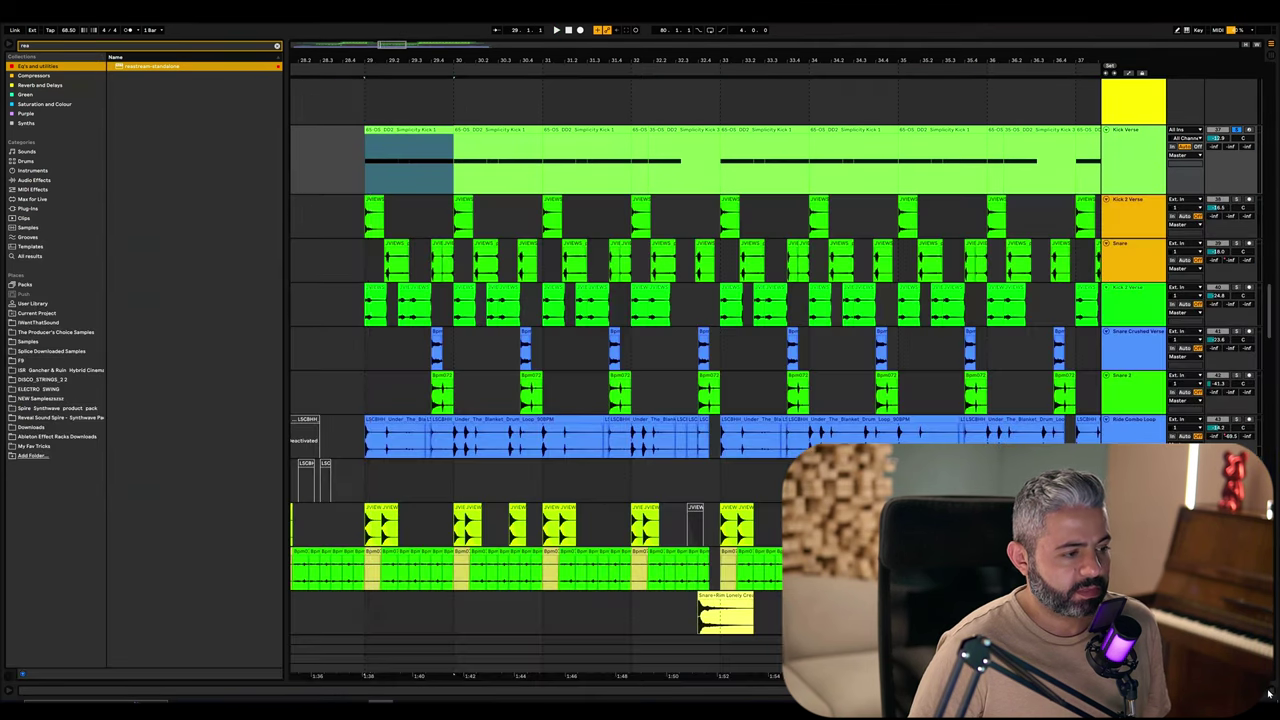
scroll(1062, 355, "up", 3)
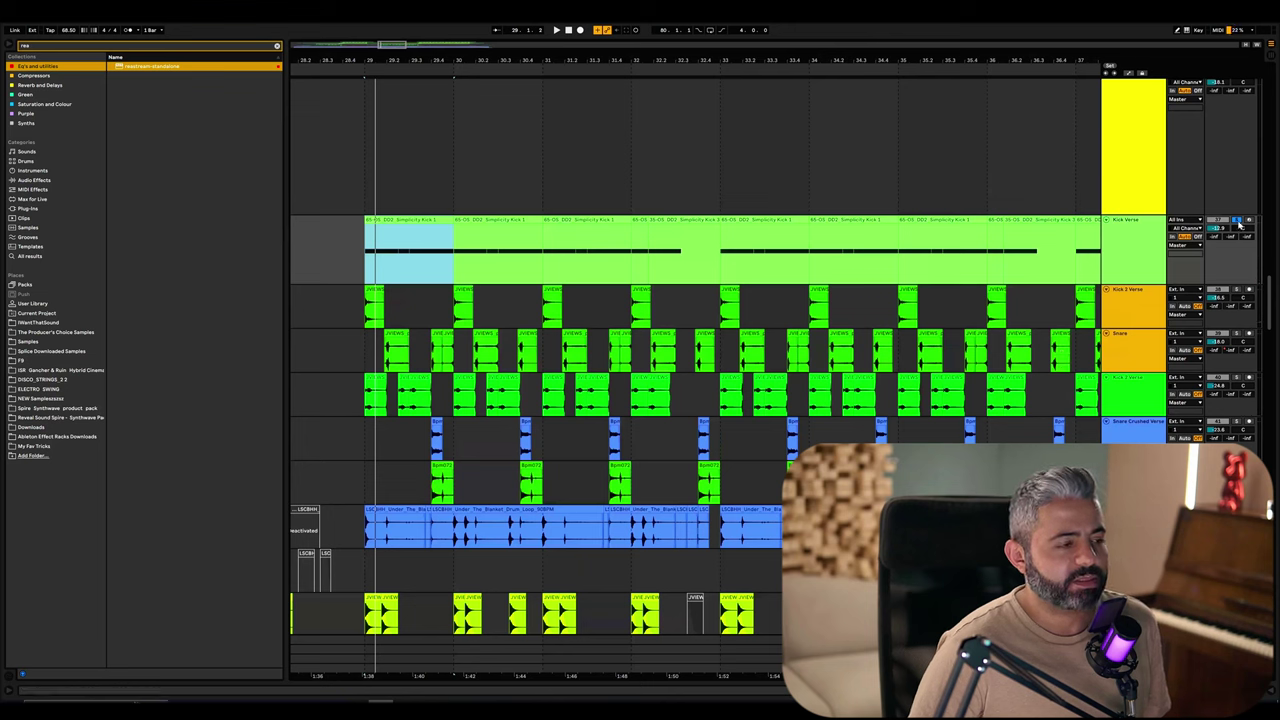
Unsolo Kick Verse and play the soloed Kick 2 Verse and Snare tracks from just before bar 29
left_click(1238, 223)
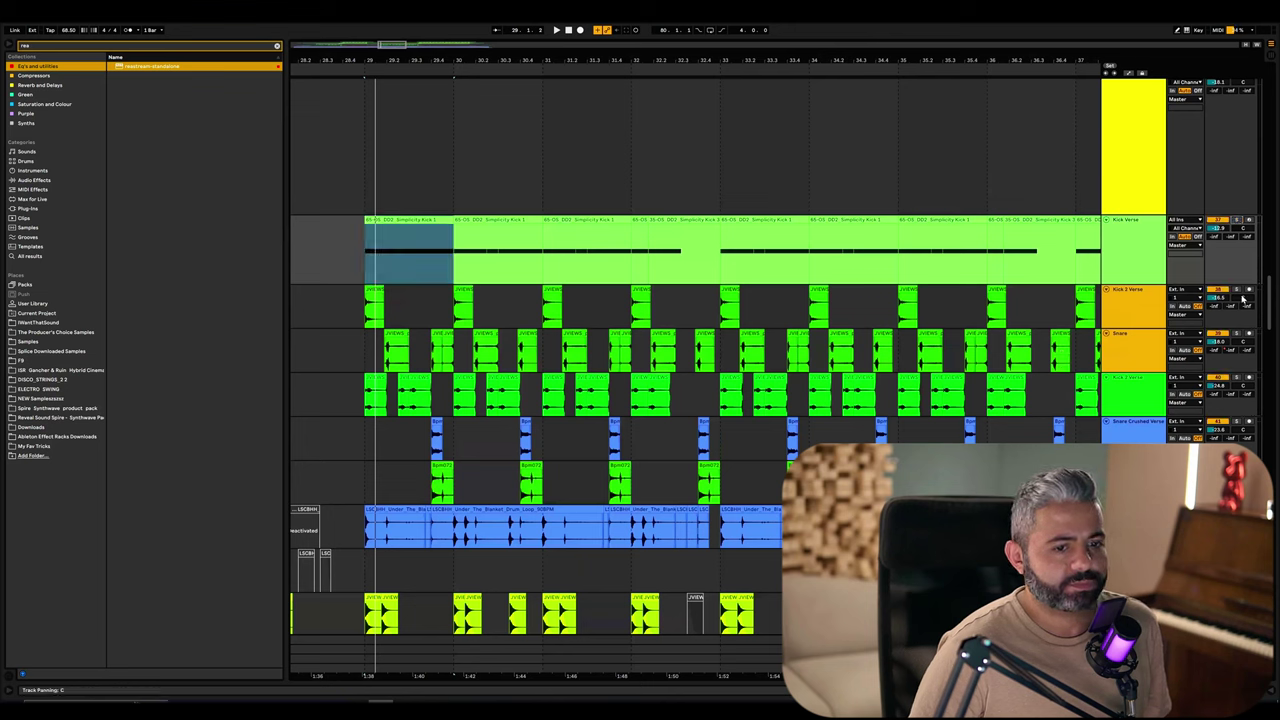
left_click(451, 313)
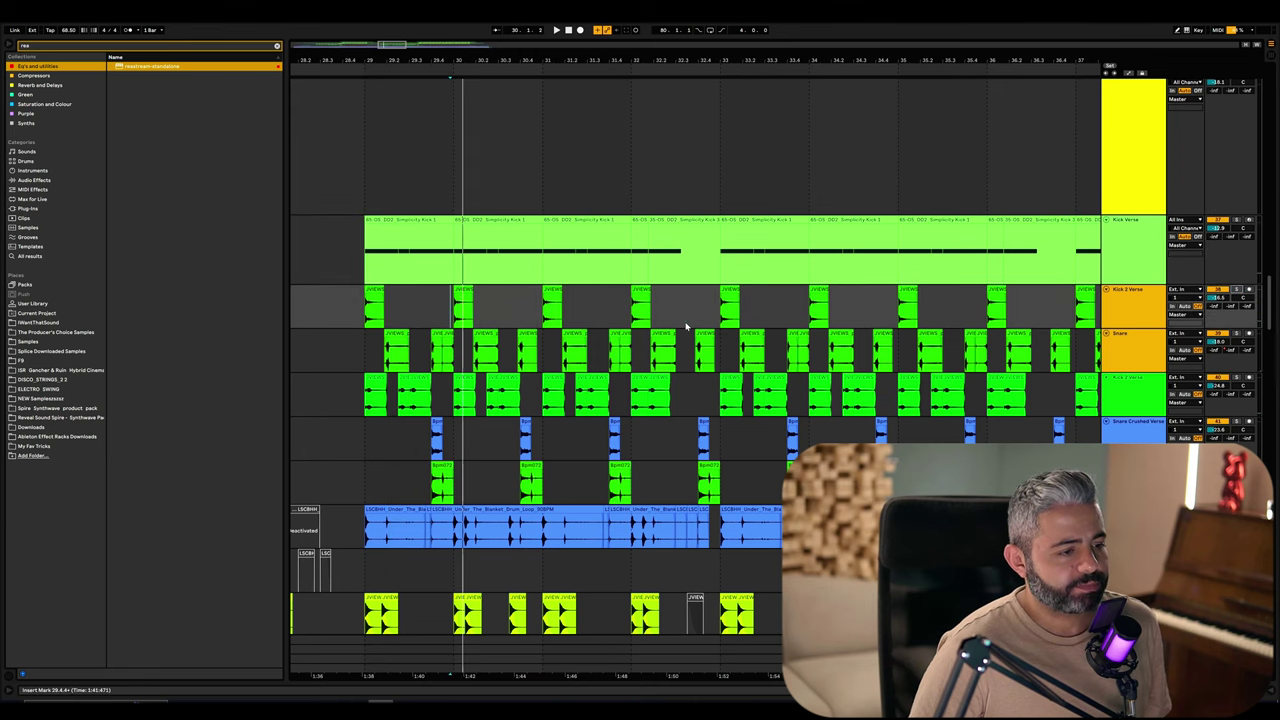
scroll(686, 326, "down", 4)
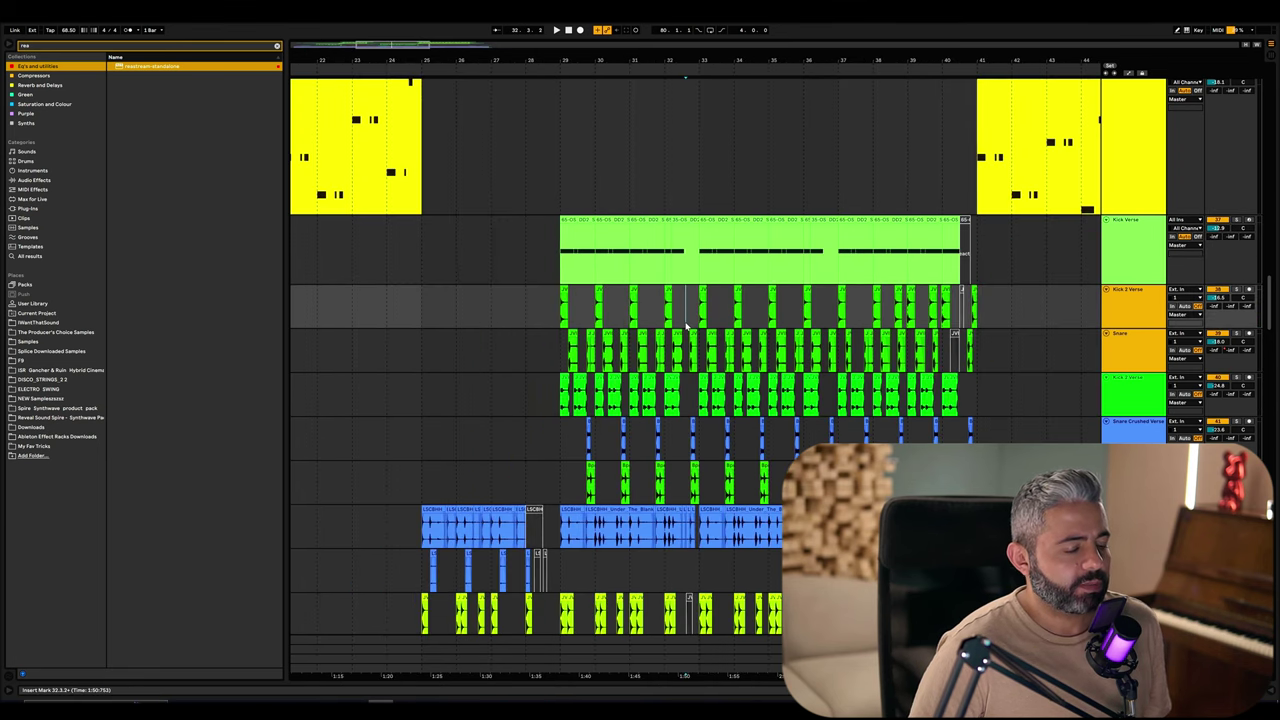
scroll(686, 326, "right", 5)
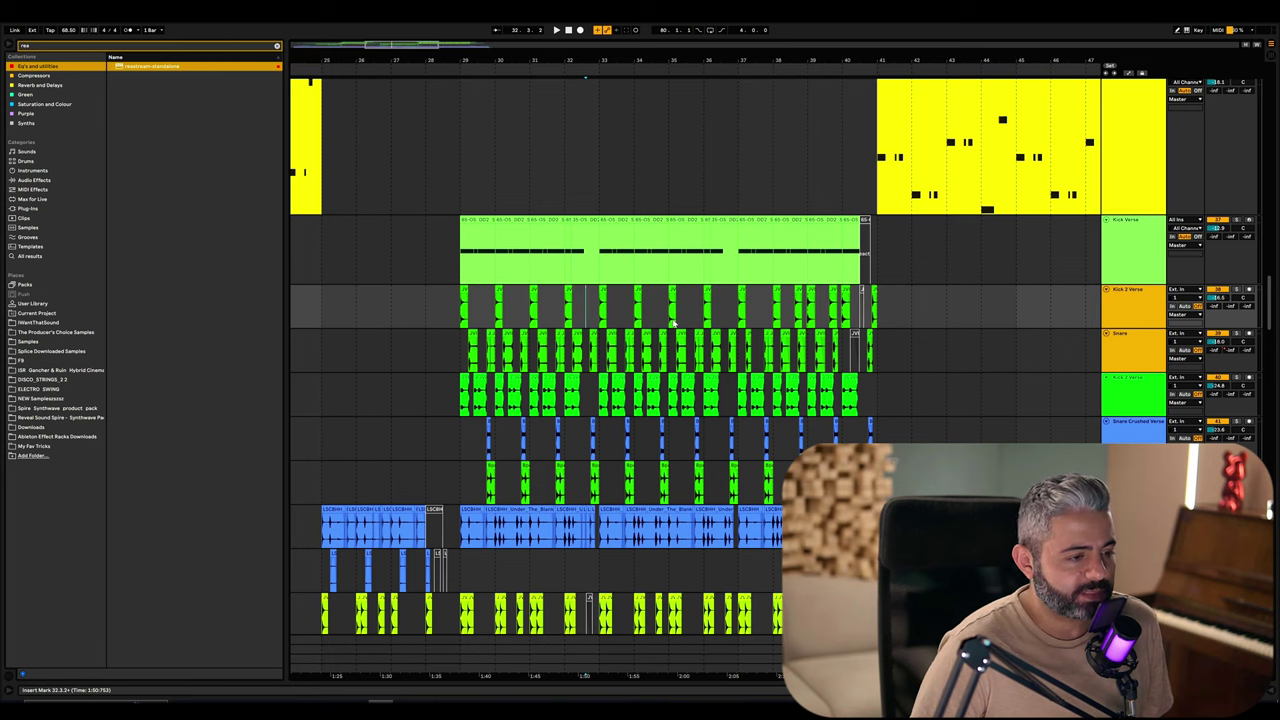
scroll(673, 324, "up", 2)
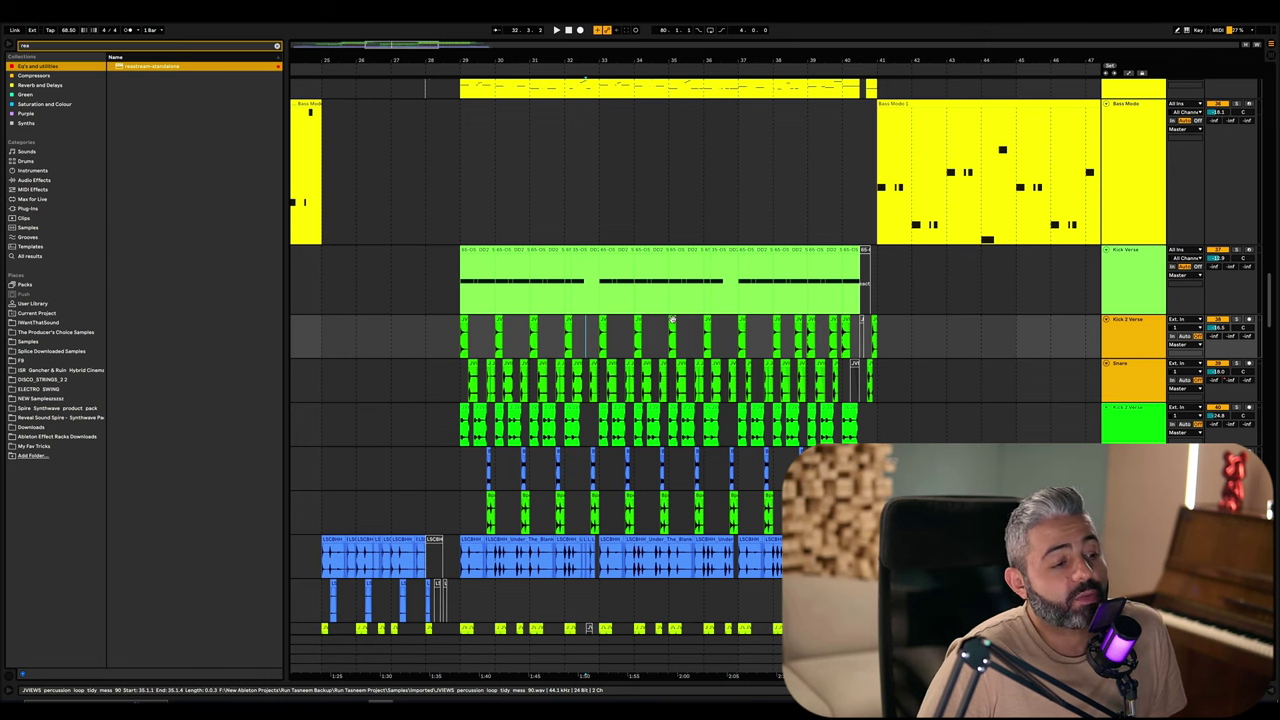
scroll(672, 320, "up", 1)
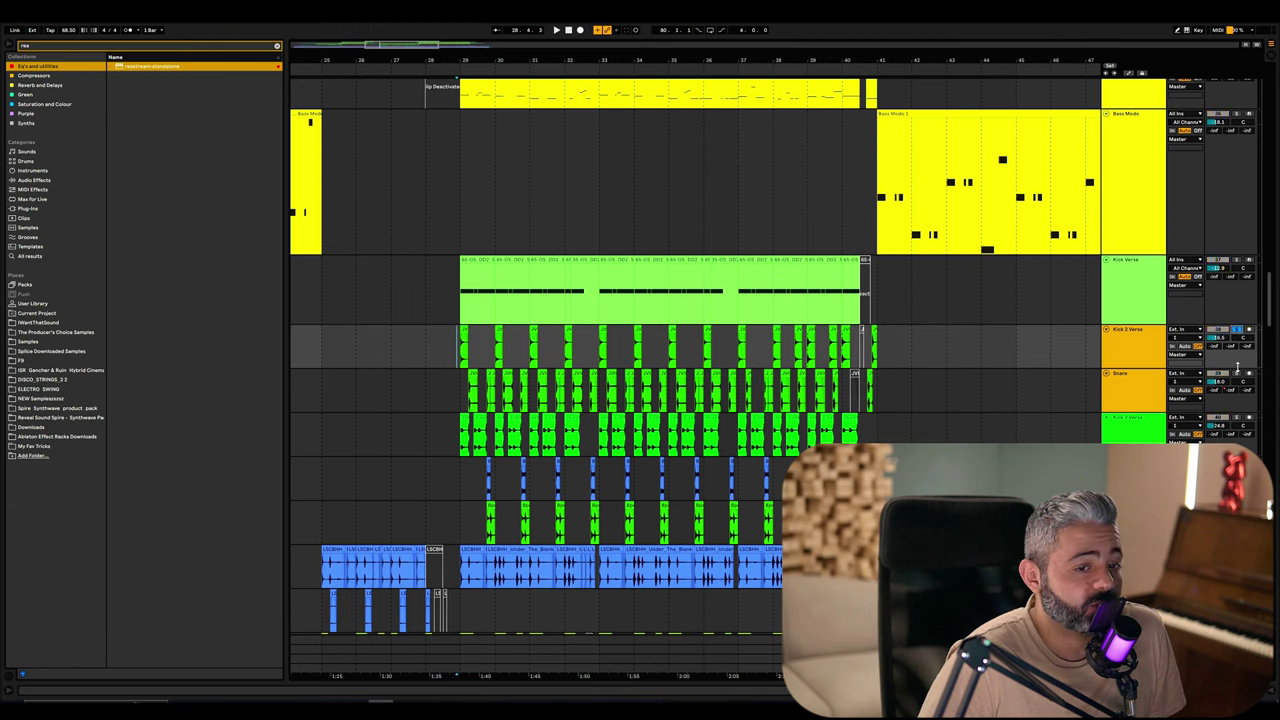
key("space")
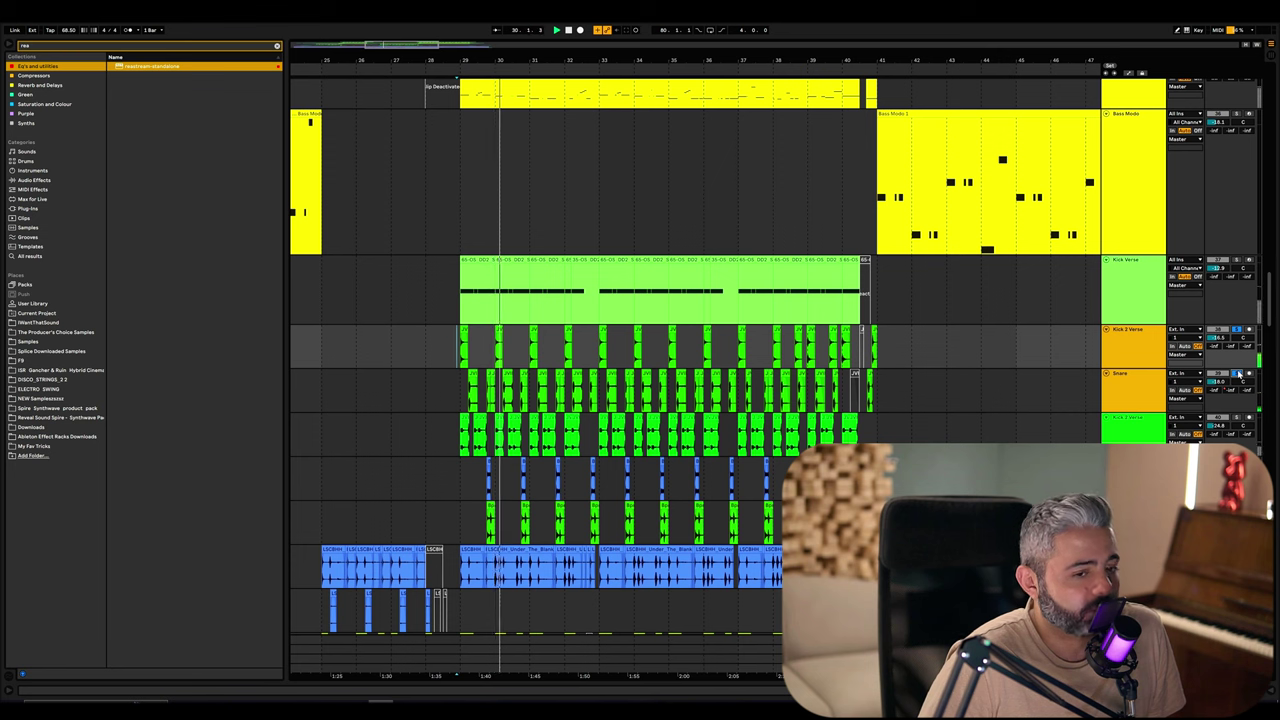
left_click(1238, 418)
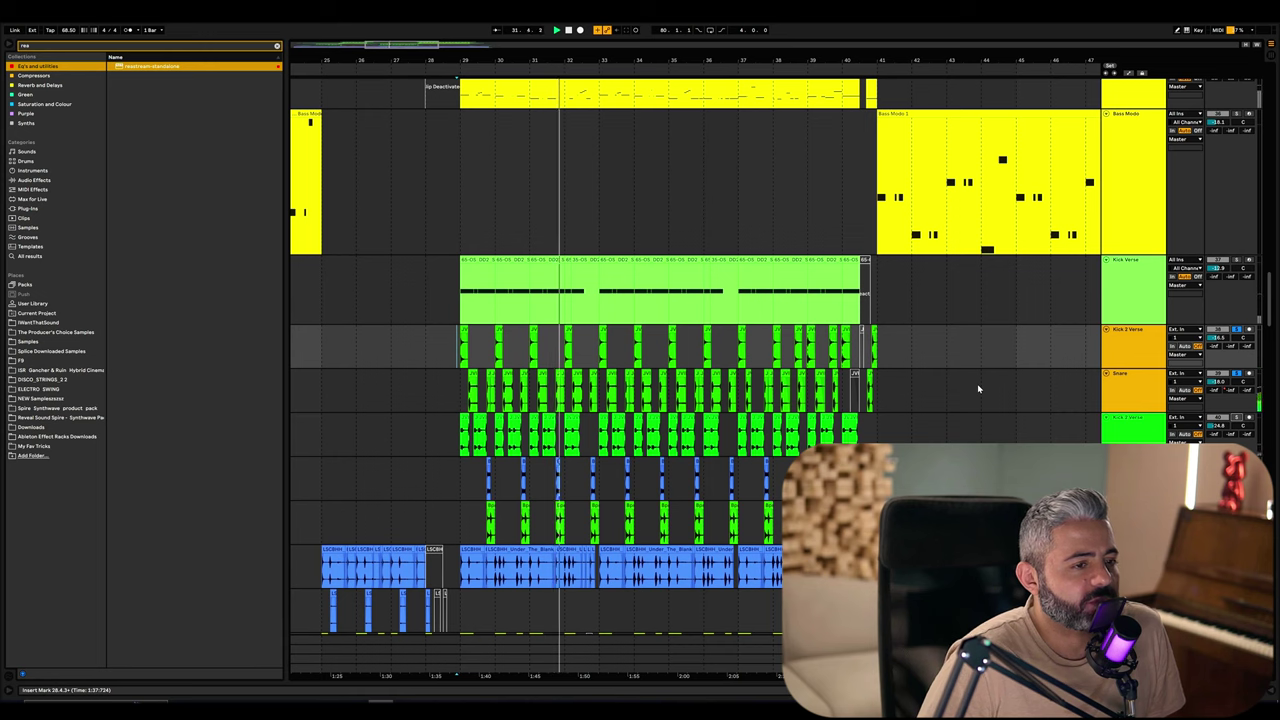
Locate the chorus Kick track, solo it for comparison, and play it from just before bar 41
scroll(1262, 203, "up", 5)
scroll(1262, 203, "down", 10)
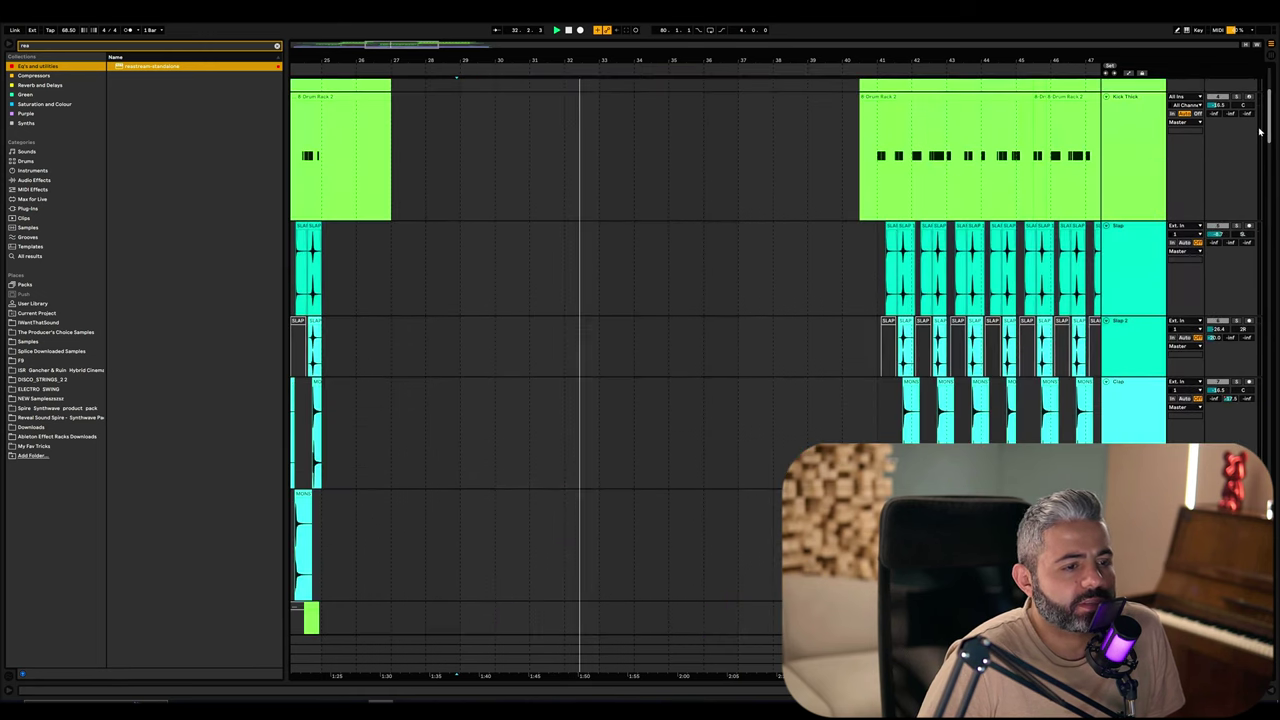
scroll(755, 428, "down", 2)
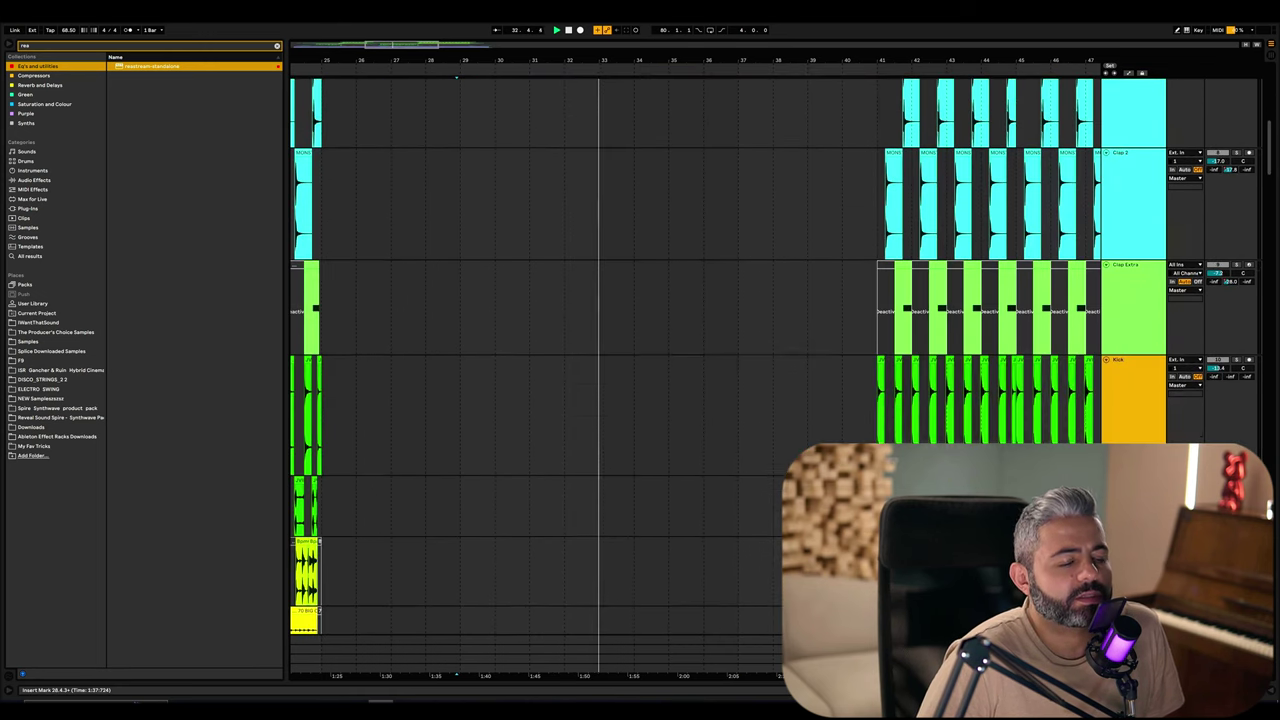
left_click(755, 428)
scroll(755, 428, "up", 4)
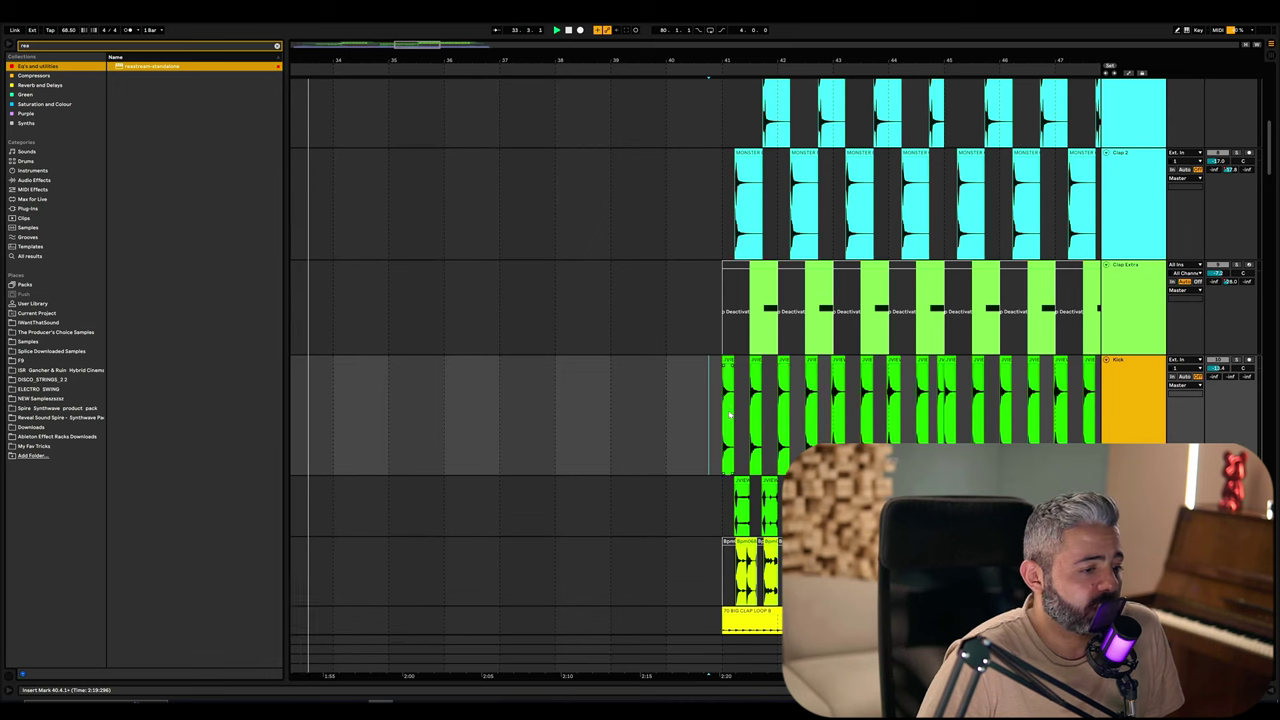
key("Down")
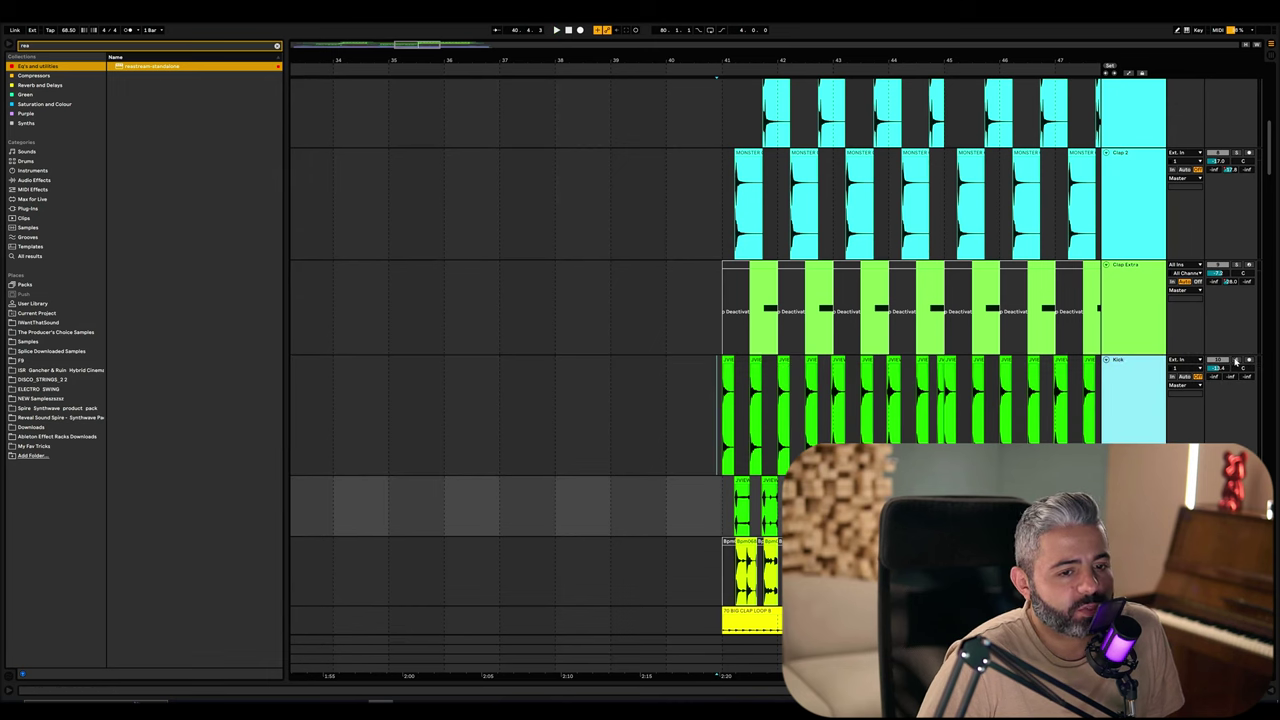
left_click(1236, 361)
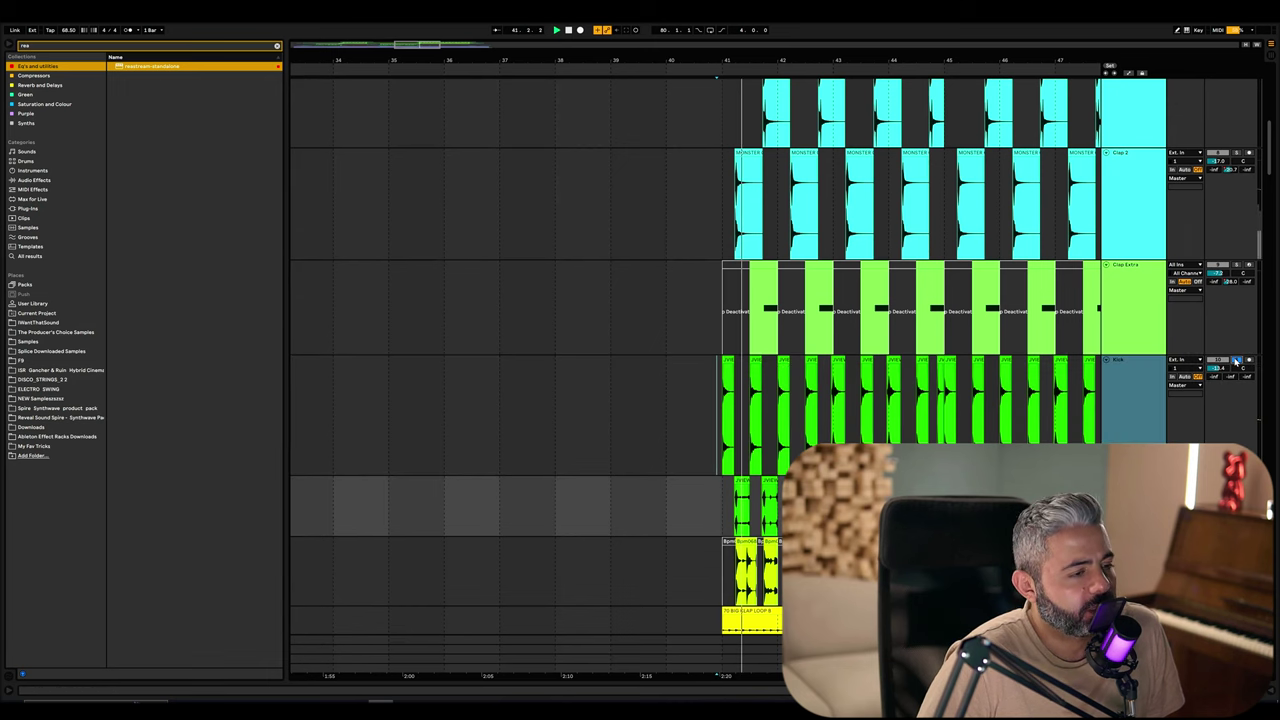
left_click(1236, 361)
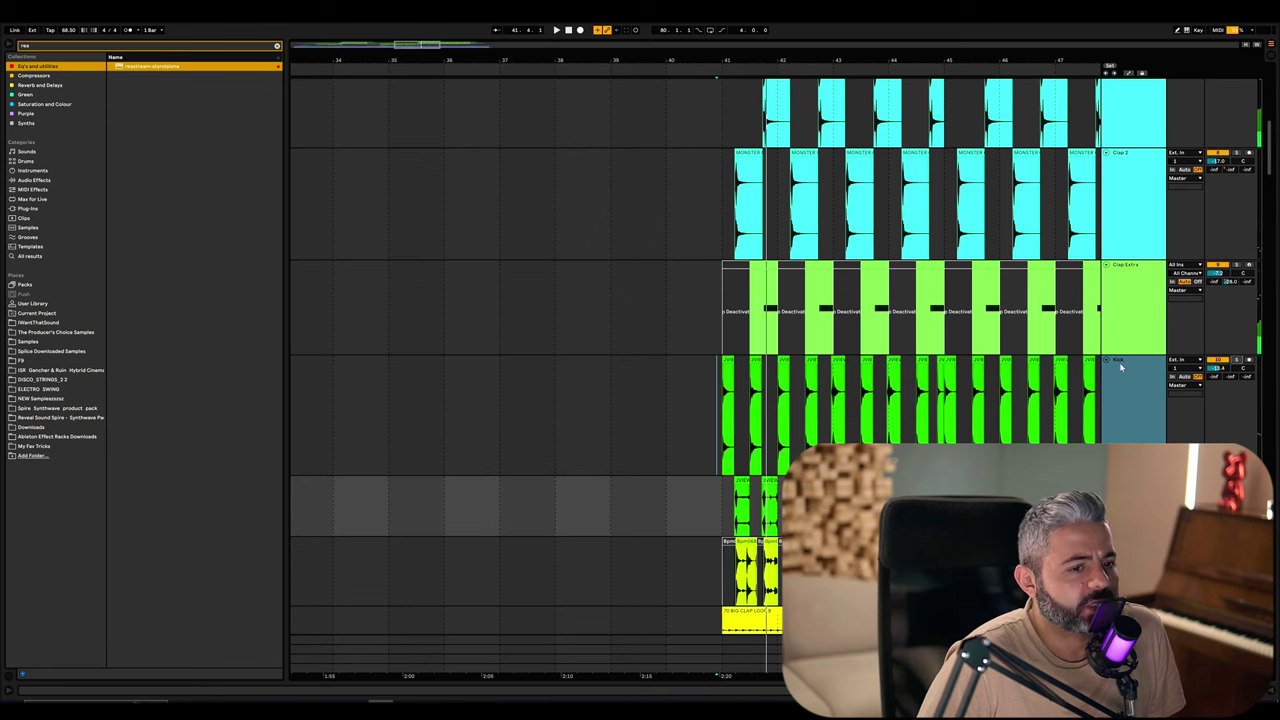
Return to the enlarged verse drum tracks at the start of the second verse and play from bar 29
key("alt+u")
scroll(649, 425, "left", 10)
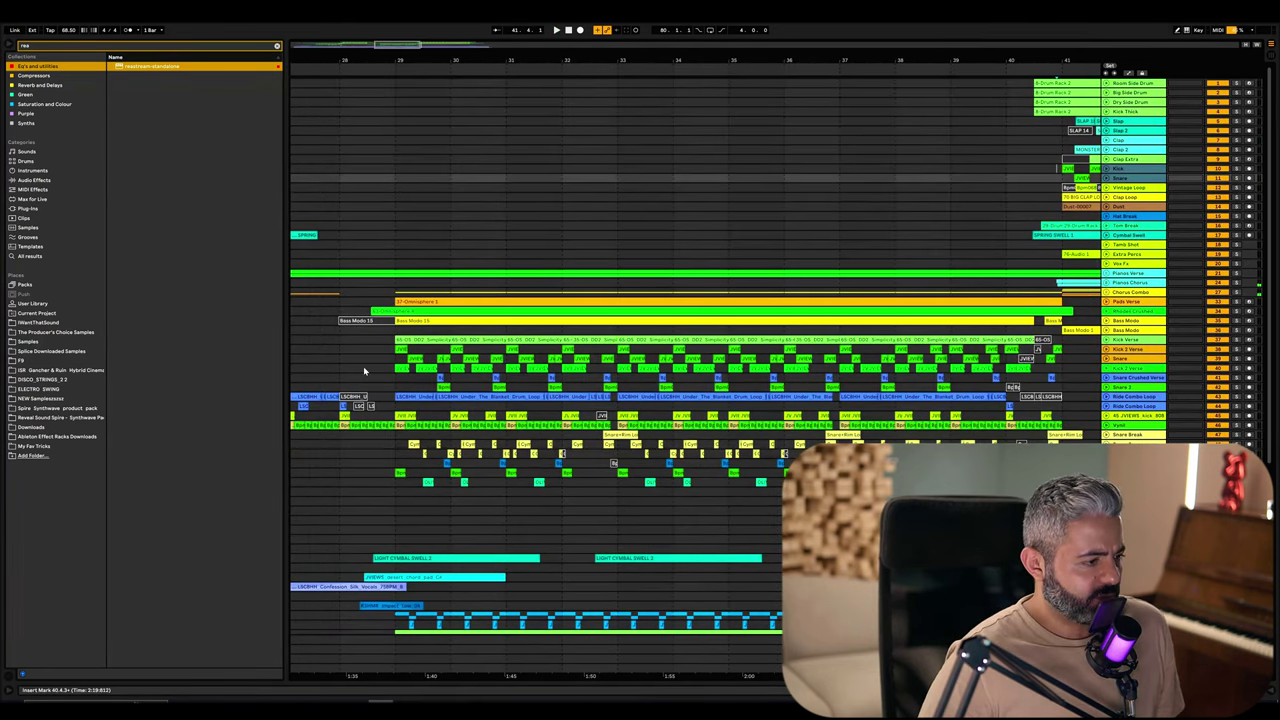
right_click(366, 367)
left_click(455, 462)
key("z")
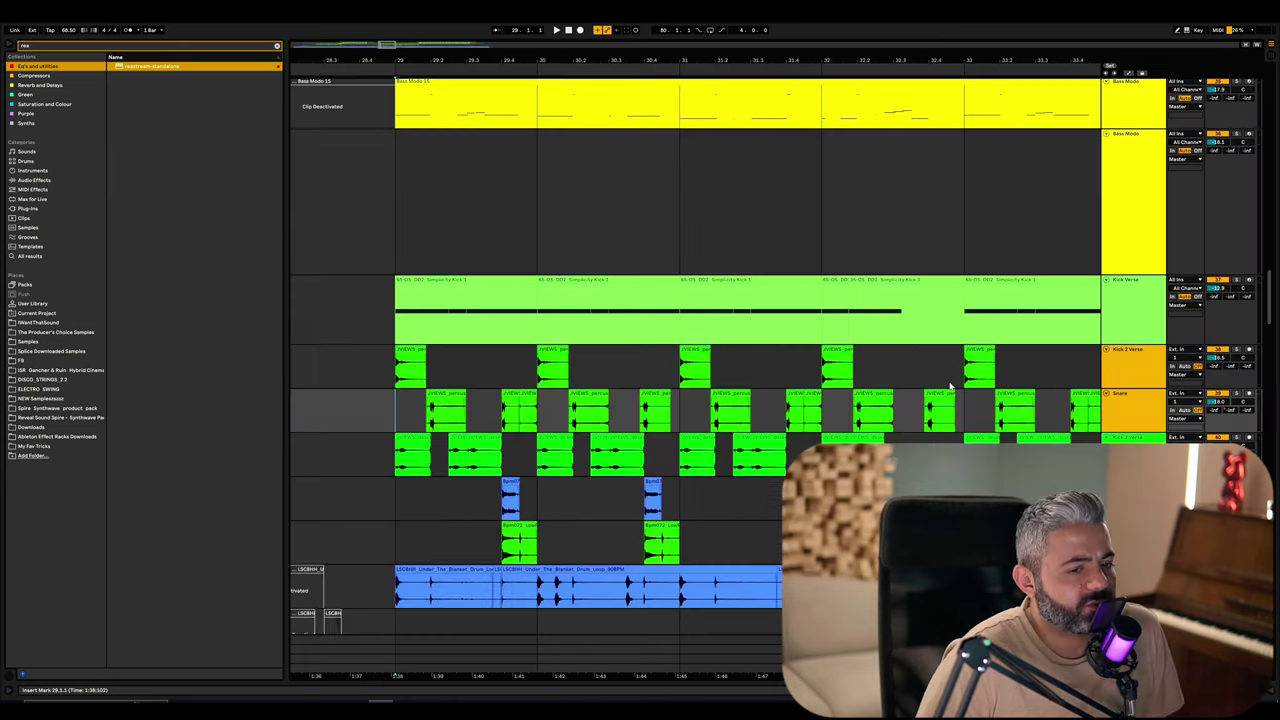
key("space")
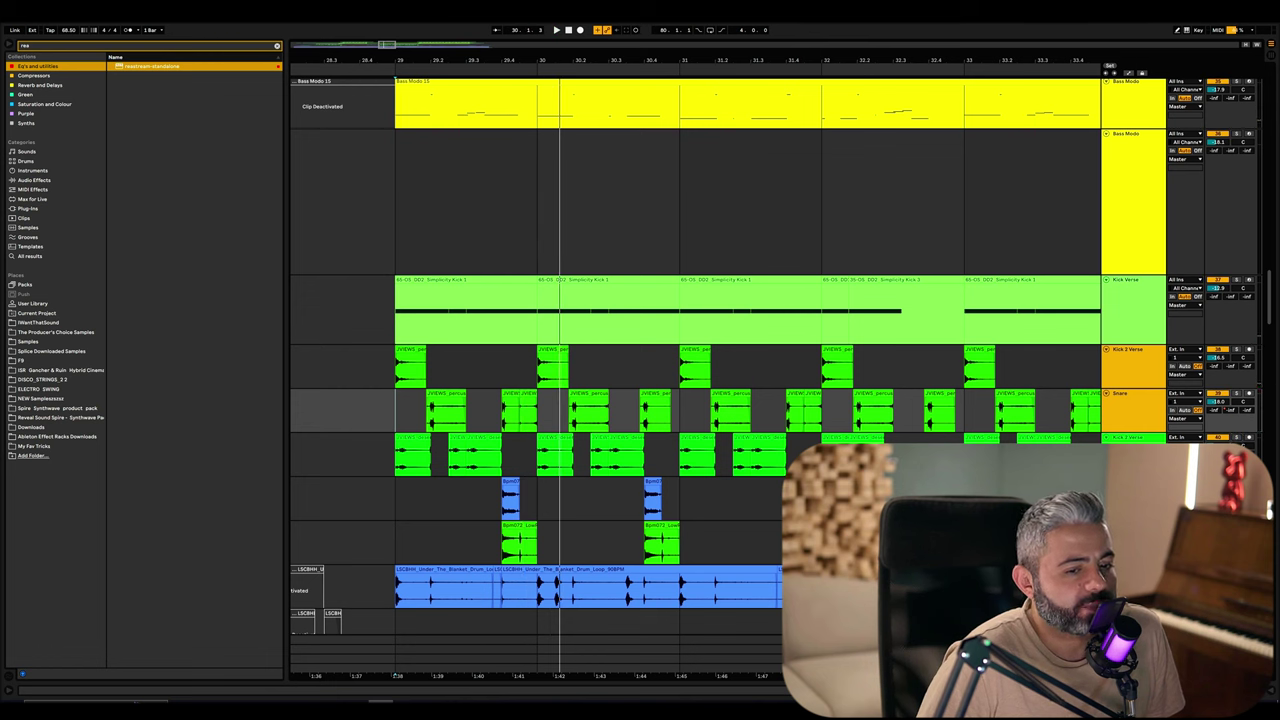
Solo the verse kick and snare layers, including Kick Verse, Kick 2 Verse, Snare and Snare Crushed Verse, and play them from bar 29
left_click(548, 505)
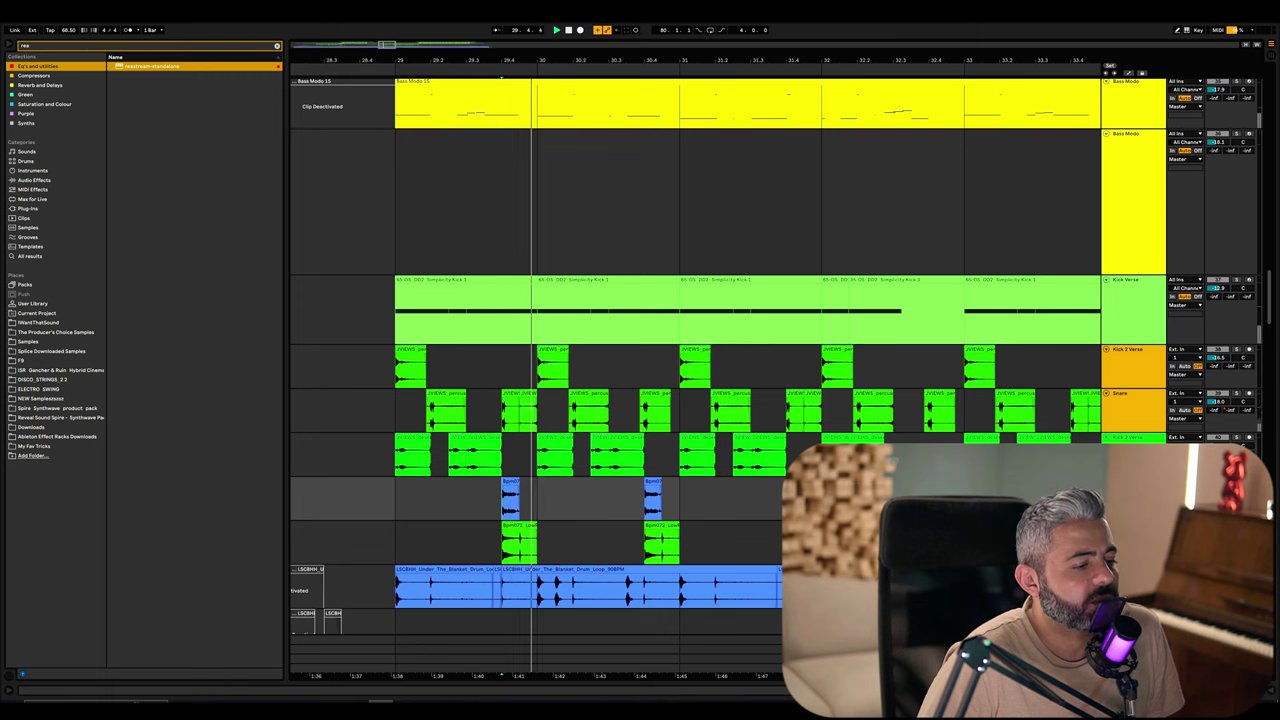
left_click(1238, 356)
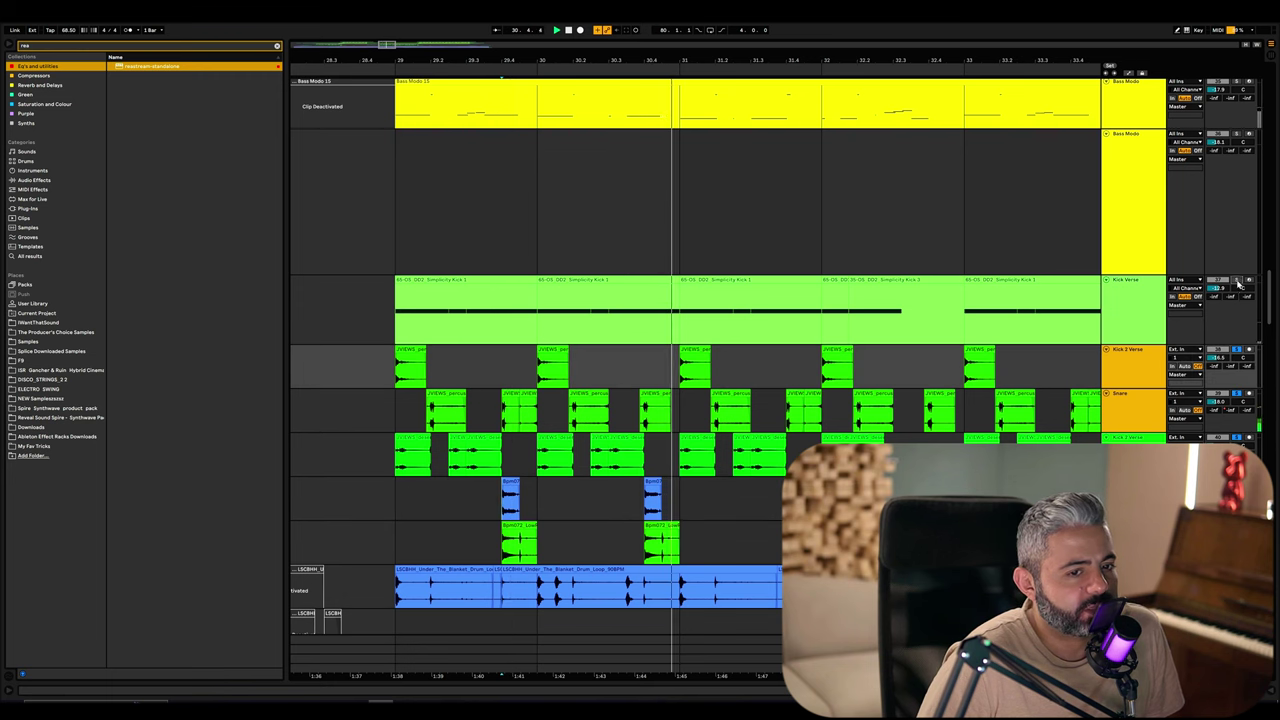
scroll(700, 375, "down", 1)
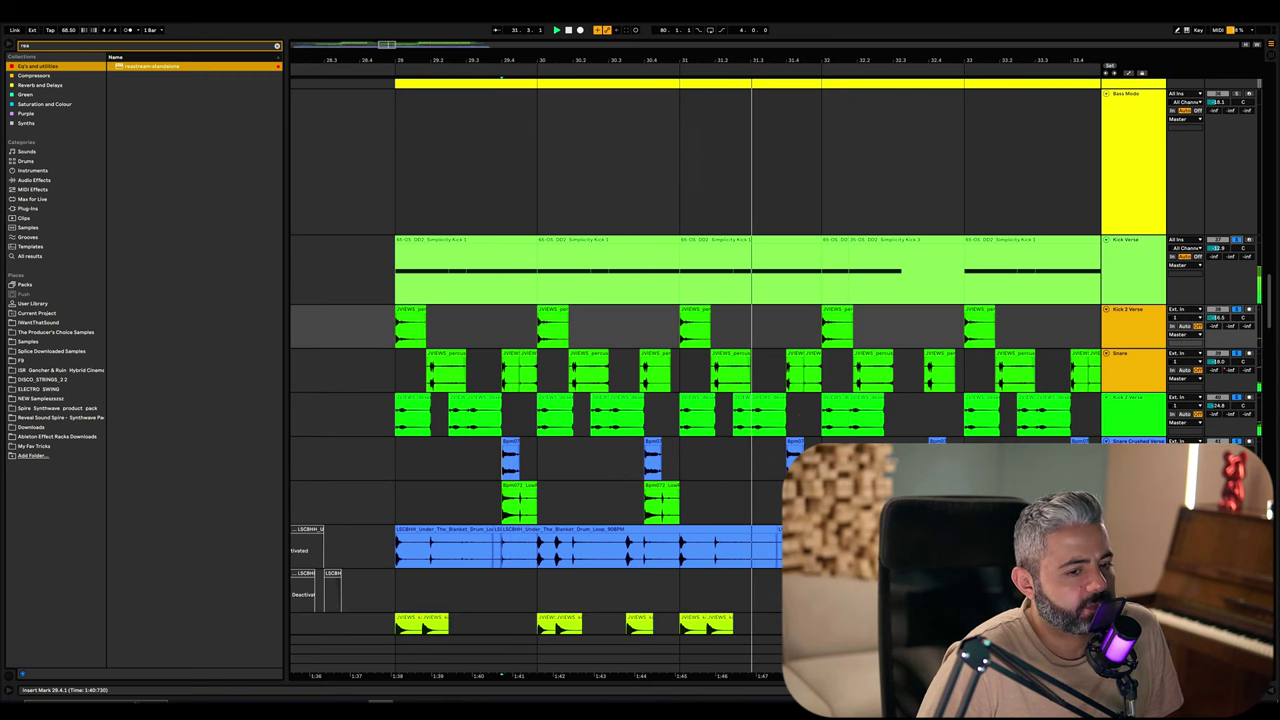
scroll(735, 515, "down", 1)
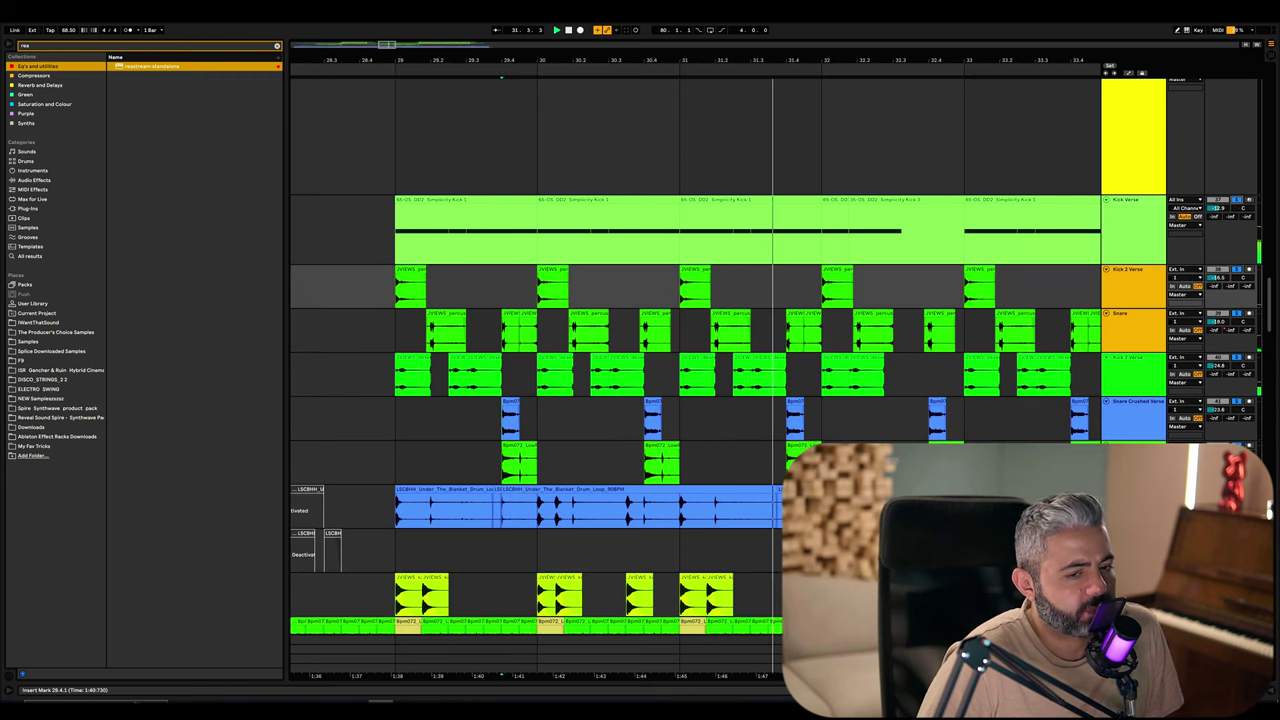
left_click(396, 418)
key("space")
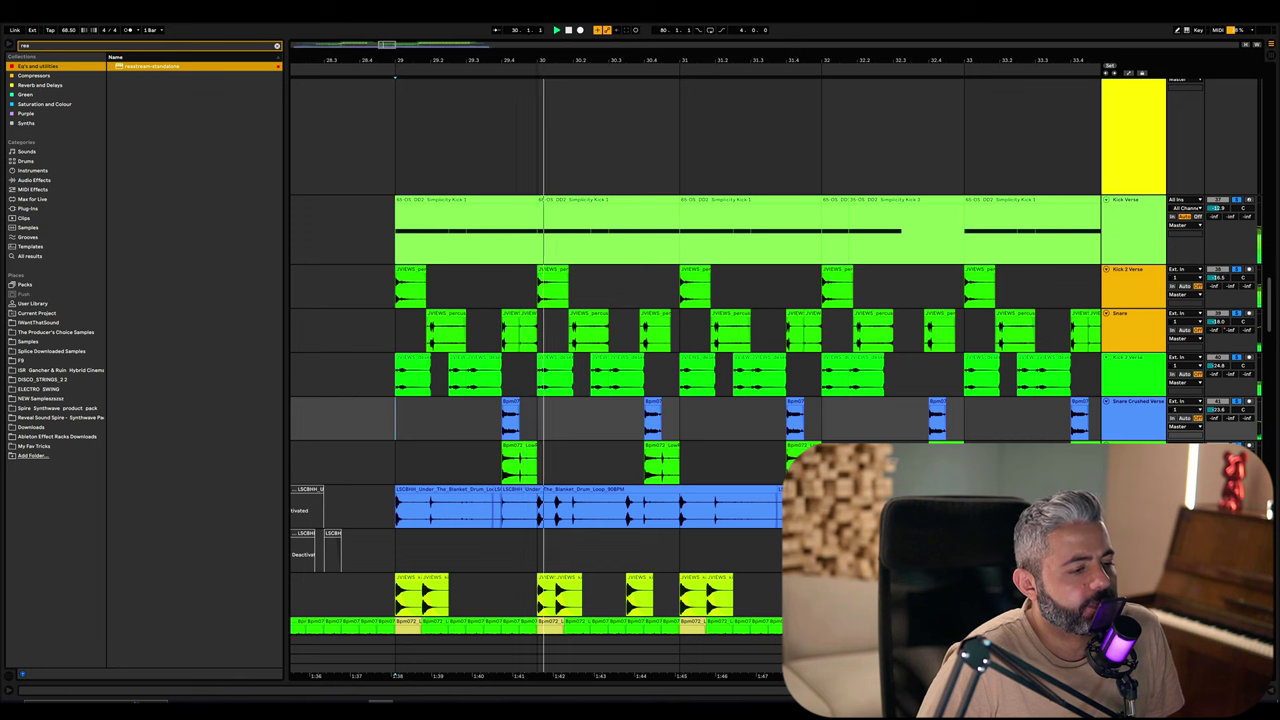
key("space")
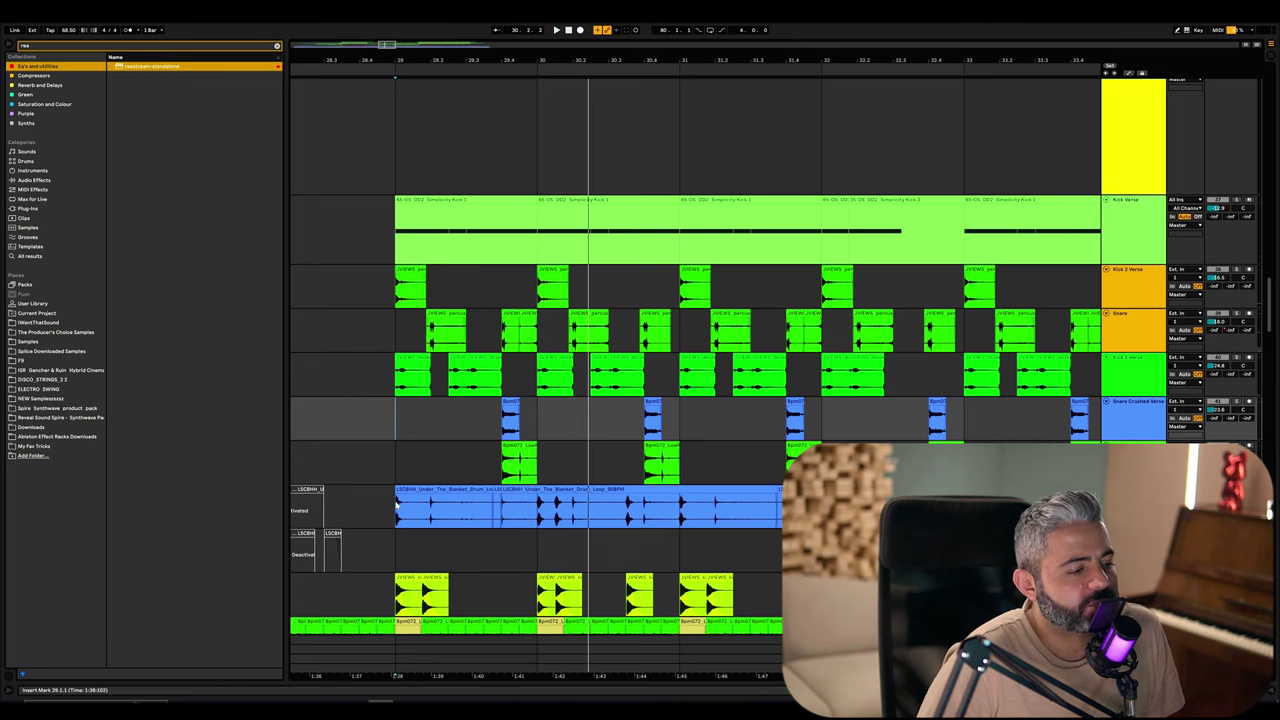
Solo the upper Ride Combo Loop track and play its drum loop from bar 29
left_click(396, 505)
key("space")
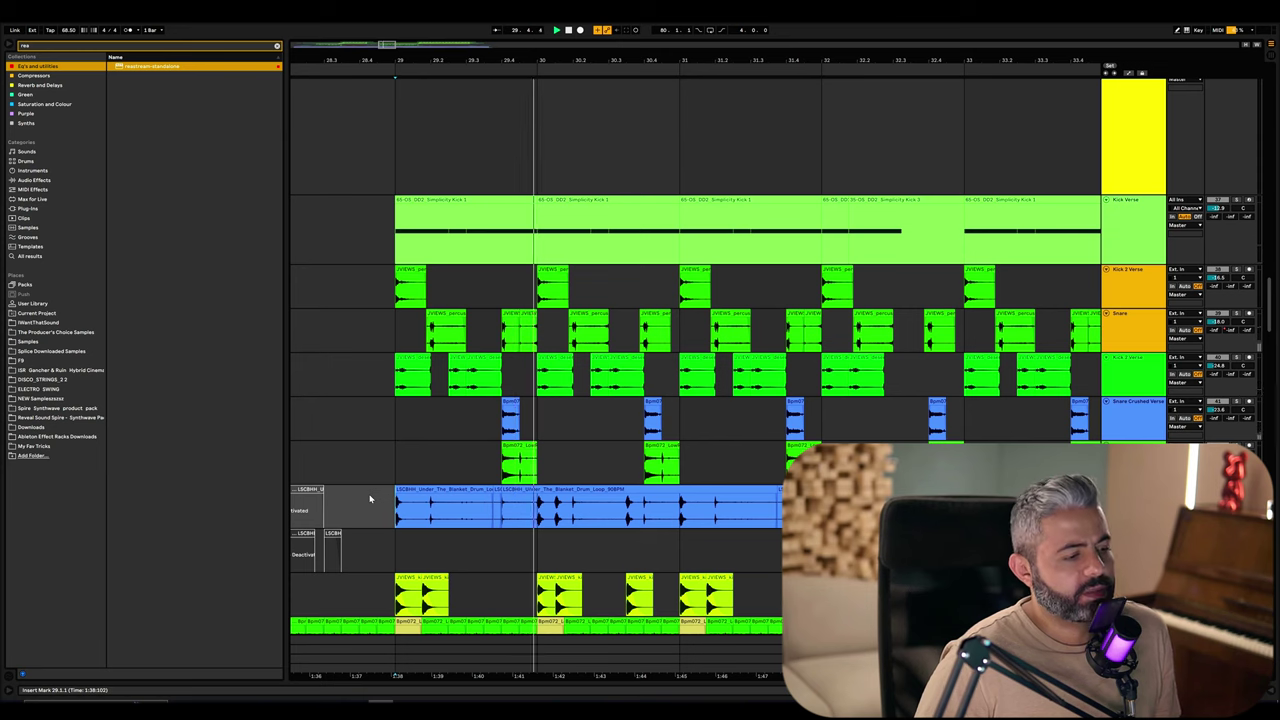
scroll(686, 562, "down", 2)
scroll(686, 566, "down", 2)
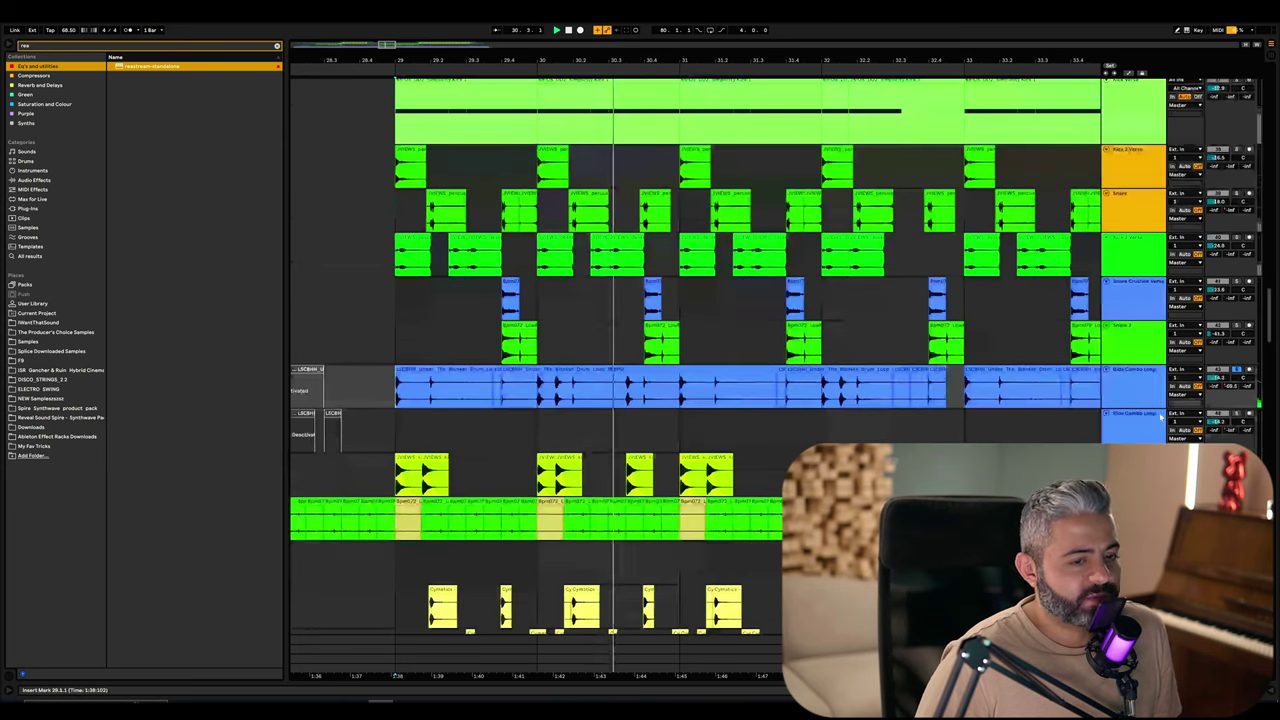
Audition the 808 kick layer below the Ride Combo Loop tracks from bar 29 and at the following bars
left_click(397, 445)
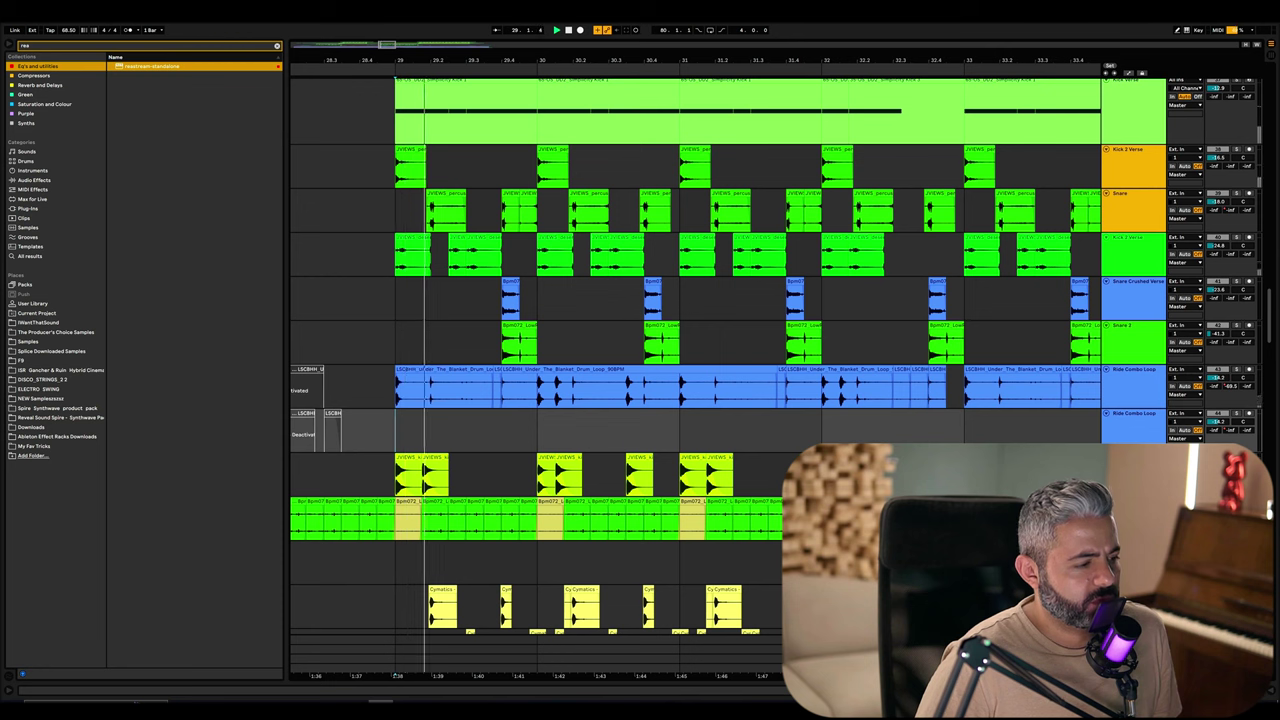
left_click(541, 450)
left_click(622, 440)
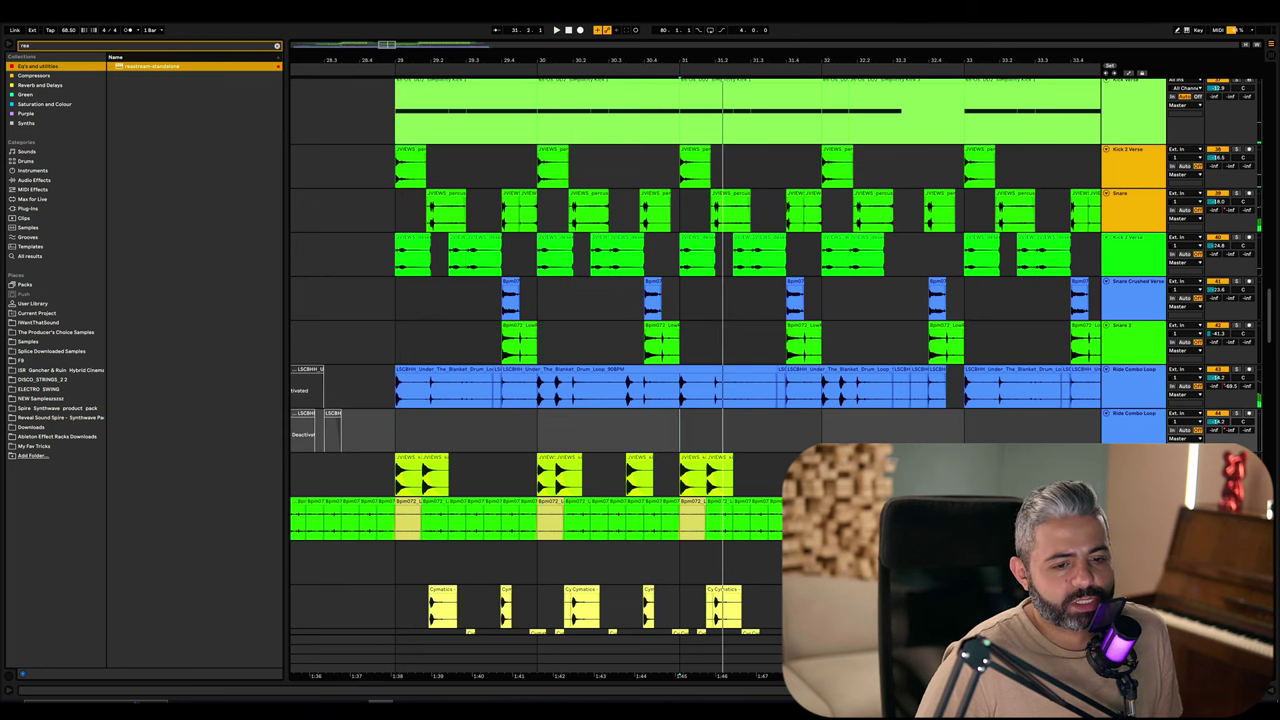
Solo the vinyl track, play it from bar 29, and examine its LowRider break clip up close
left_click(397, 521)
scroll(397, 521, "up", 4)
scroll(397, 521, "down", 4)
scroll(420, 510, "up", 3)
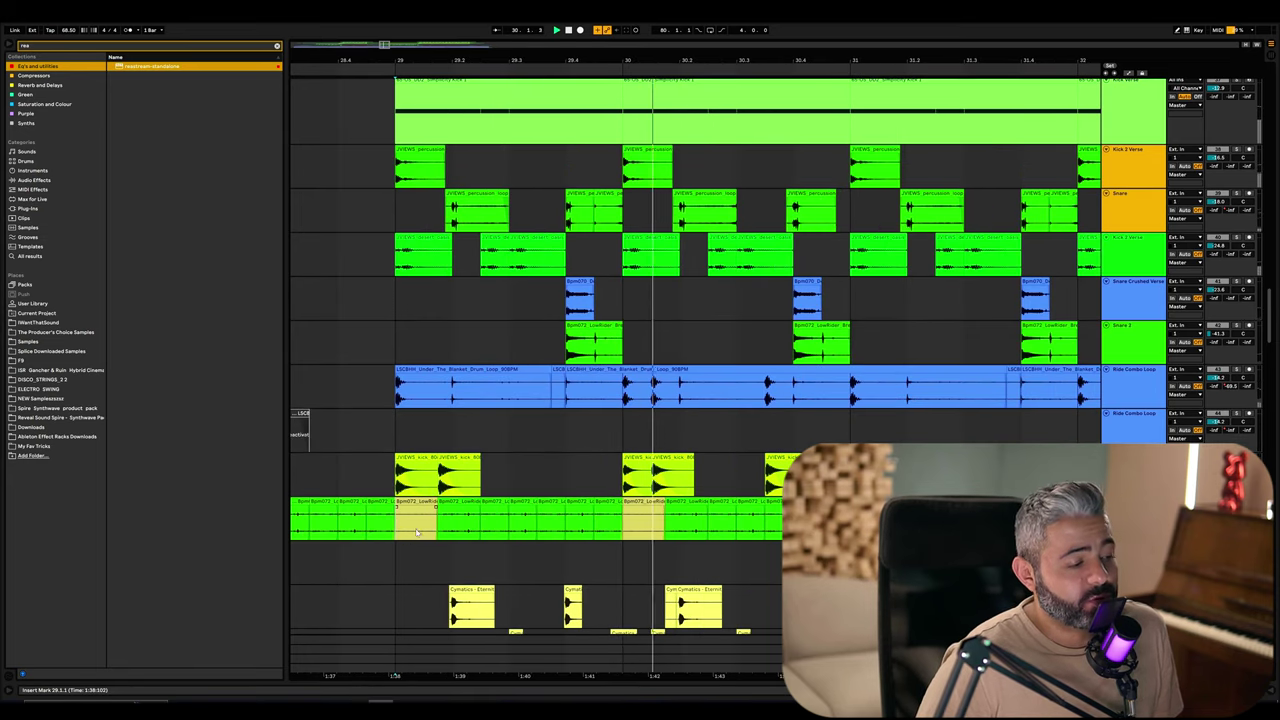
left_click_drag(432, 505, 403, 518)
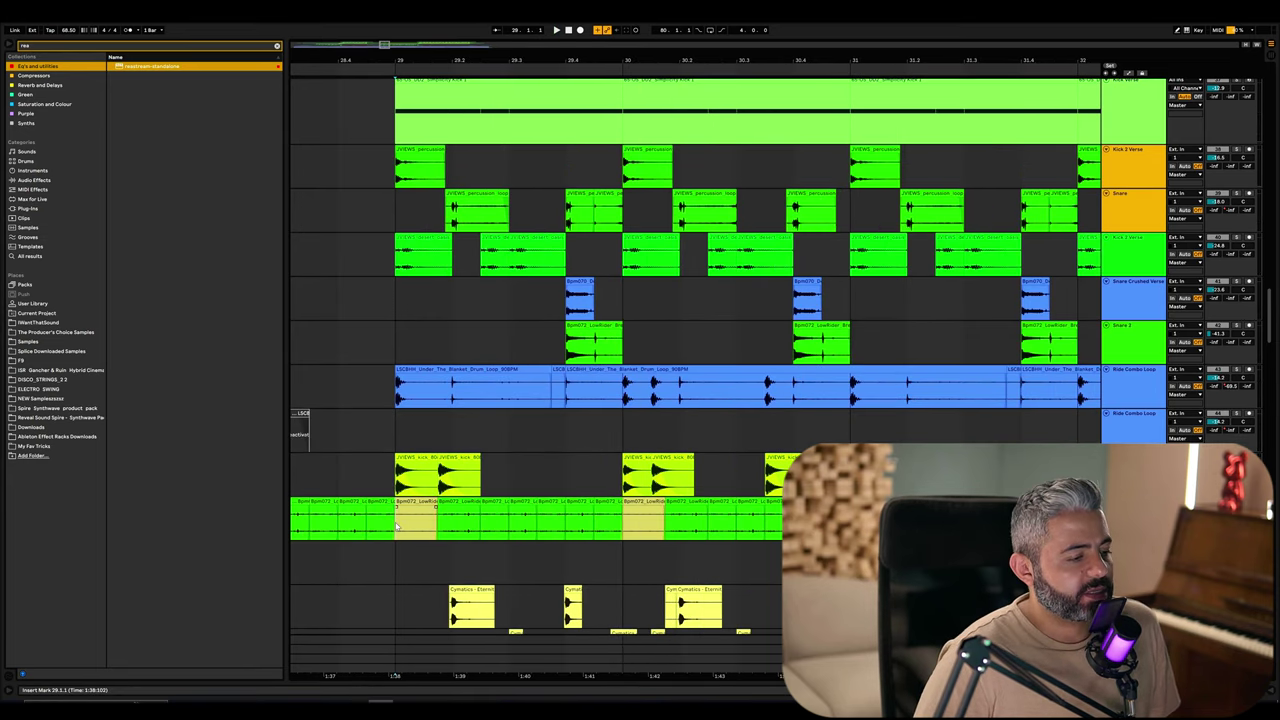
scroll(397, 524, "up", 4)
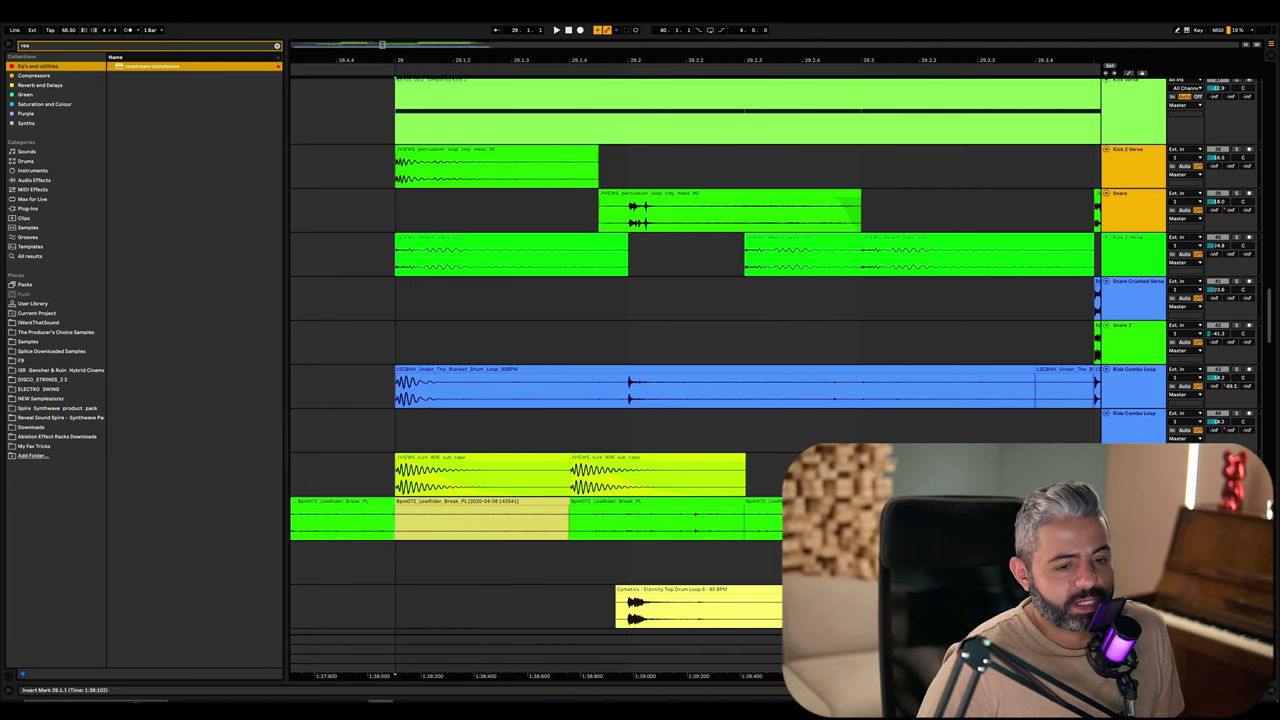
scroll(400, 510, "down", 4)
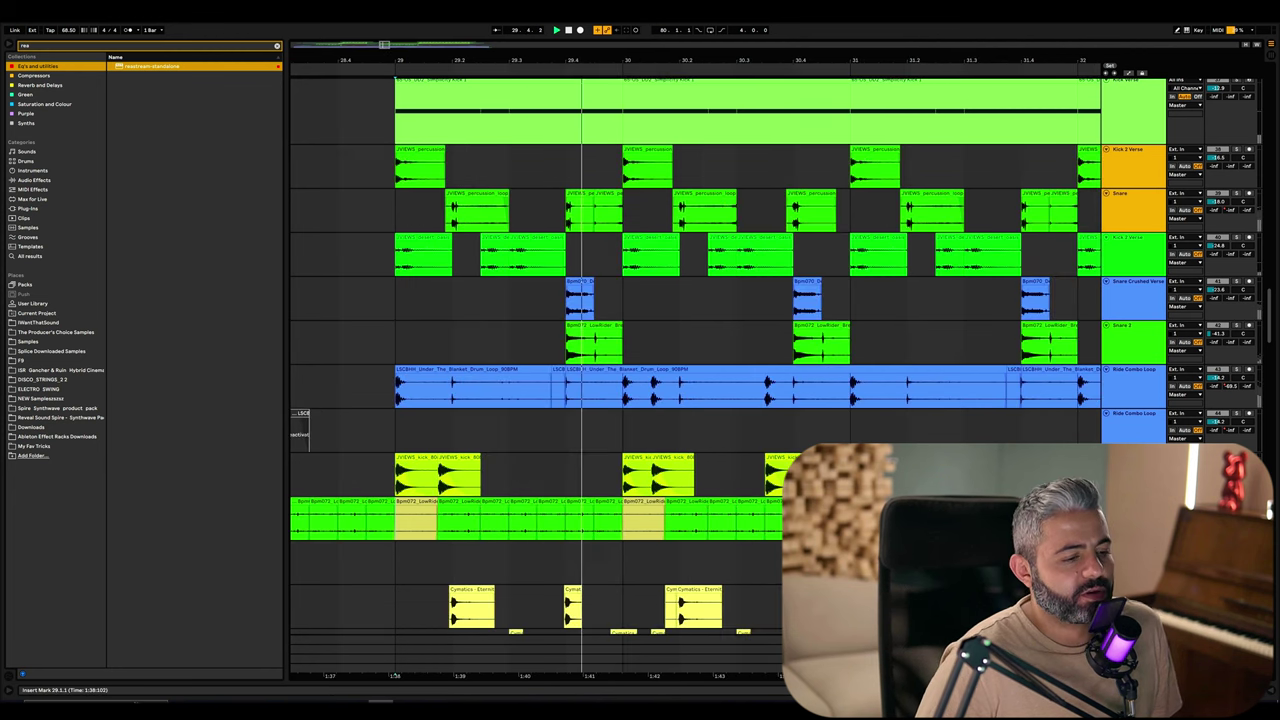
Inspect the clip settings of the LowRider break at bar 30 and replay the soloed vinyl track from bar 29
double_click(648, 510)
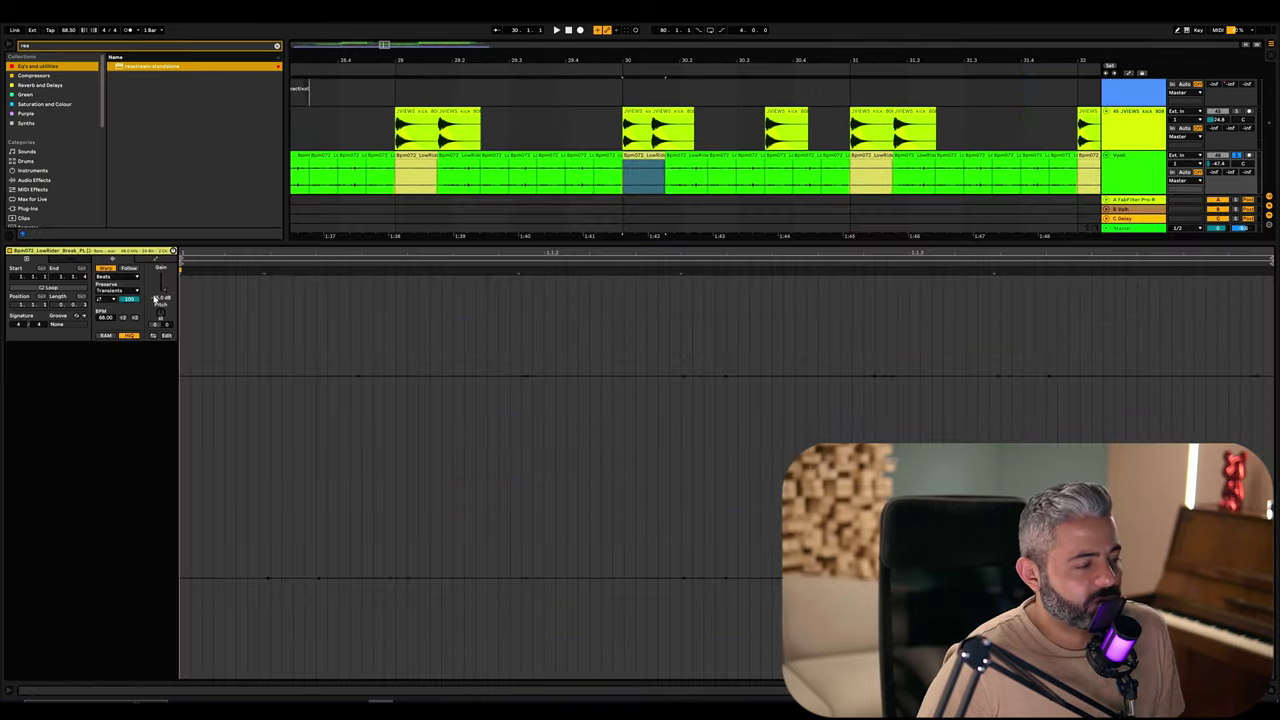
left_click(1274, 694)
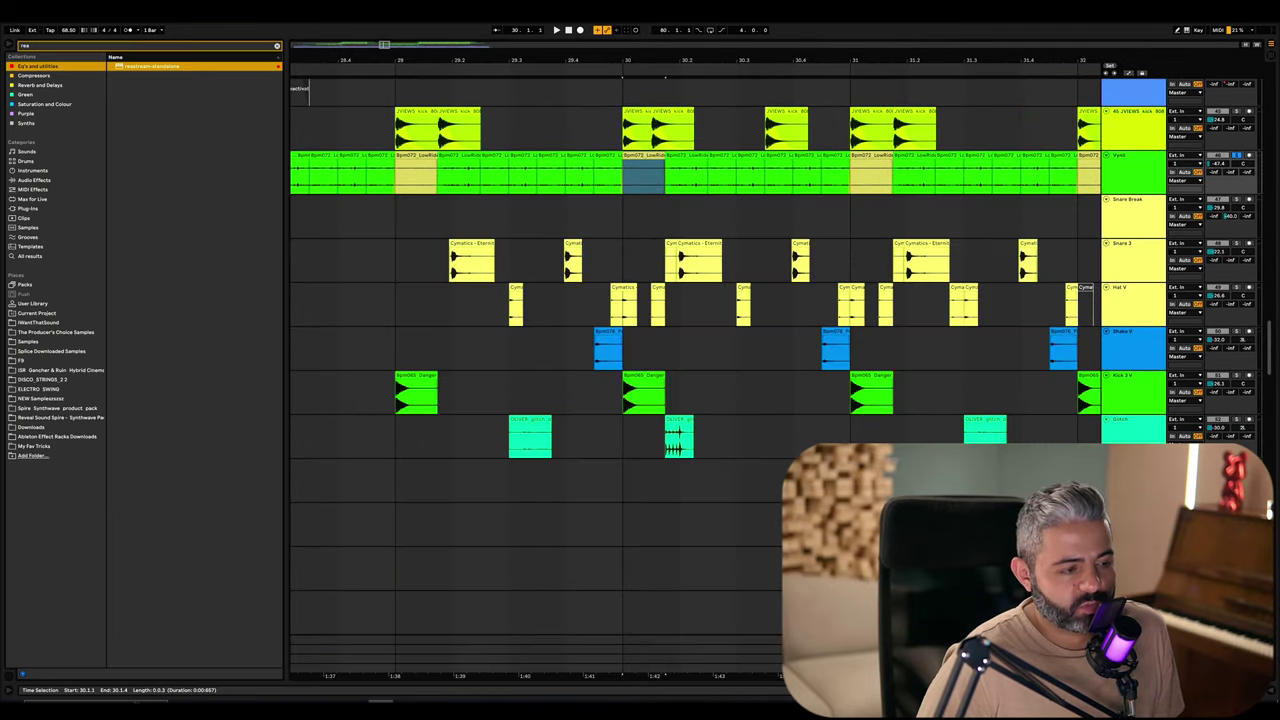
scroll(658, 491, "up", 5)
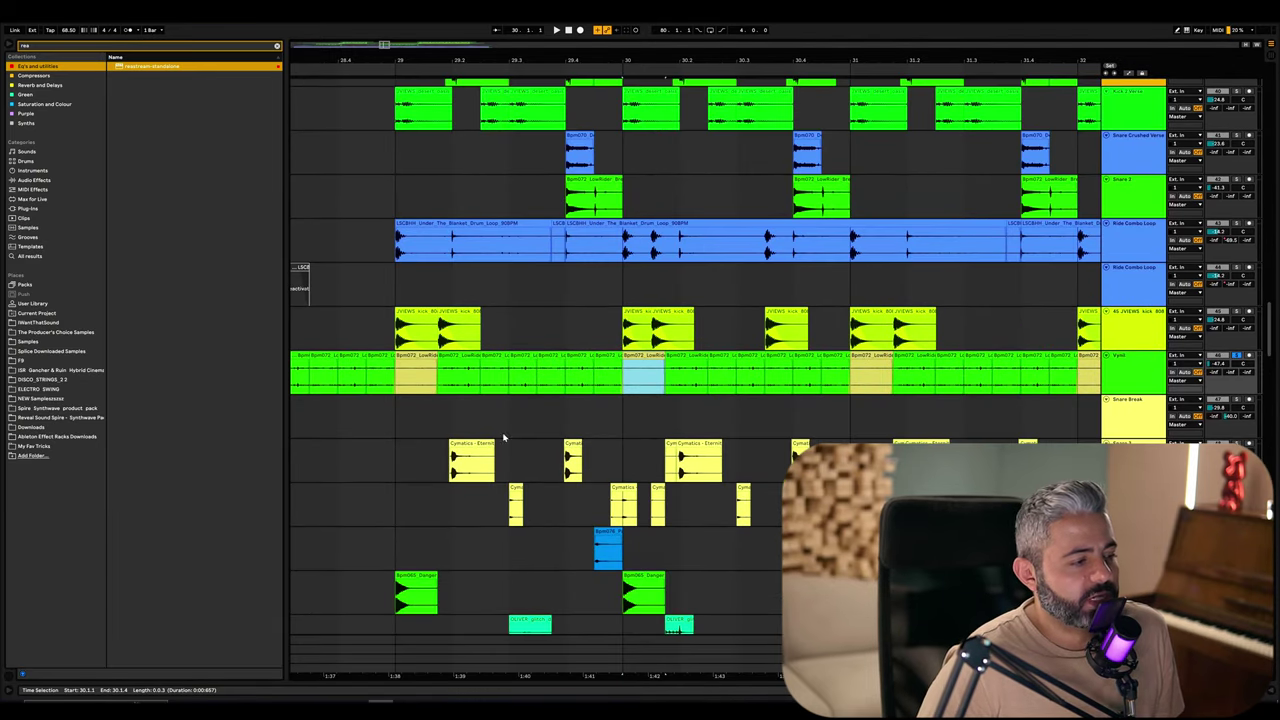
scroll(396, 378, "down", 3)
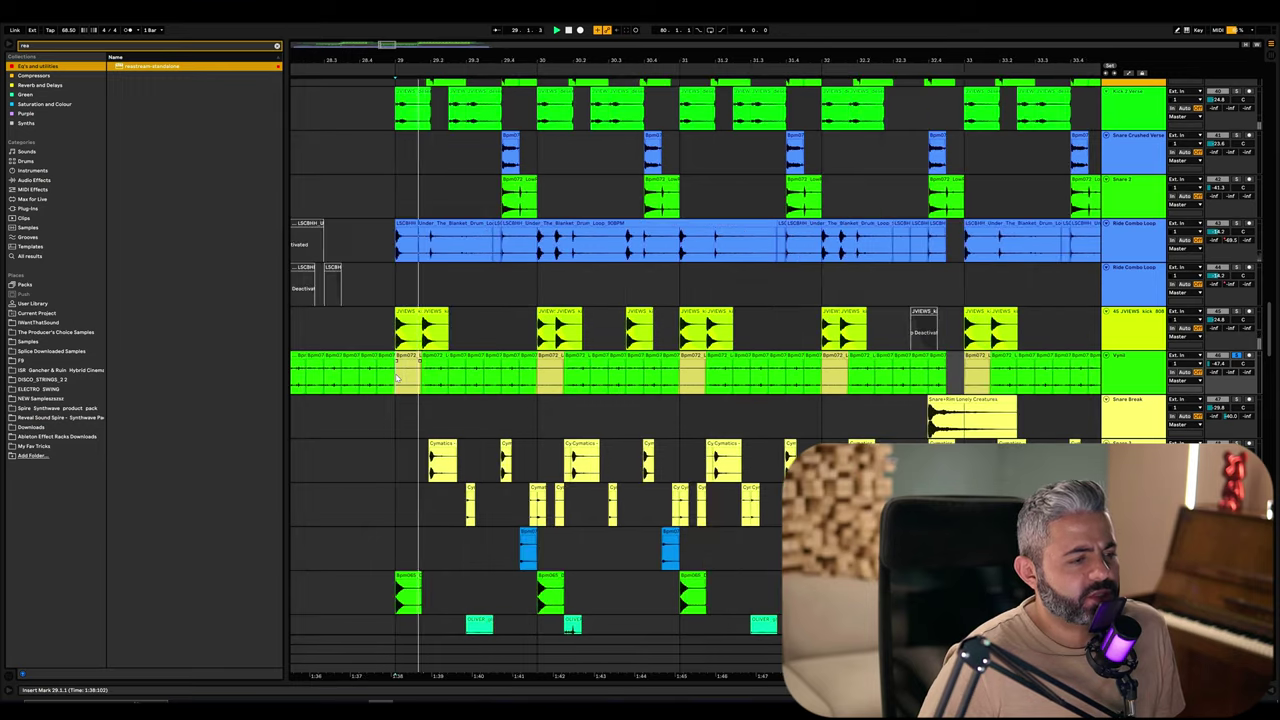
scroll(590, 388, "down", 5)
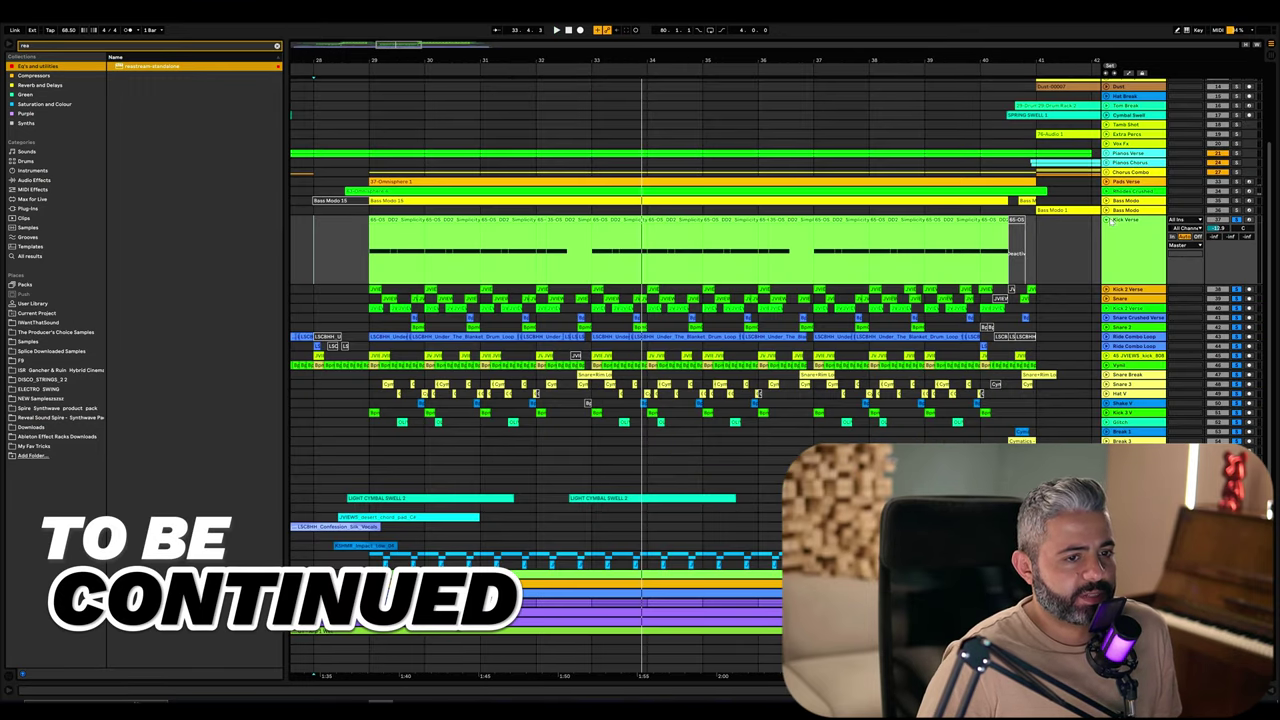